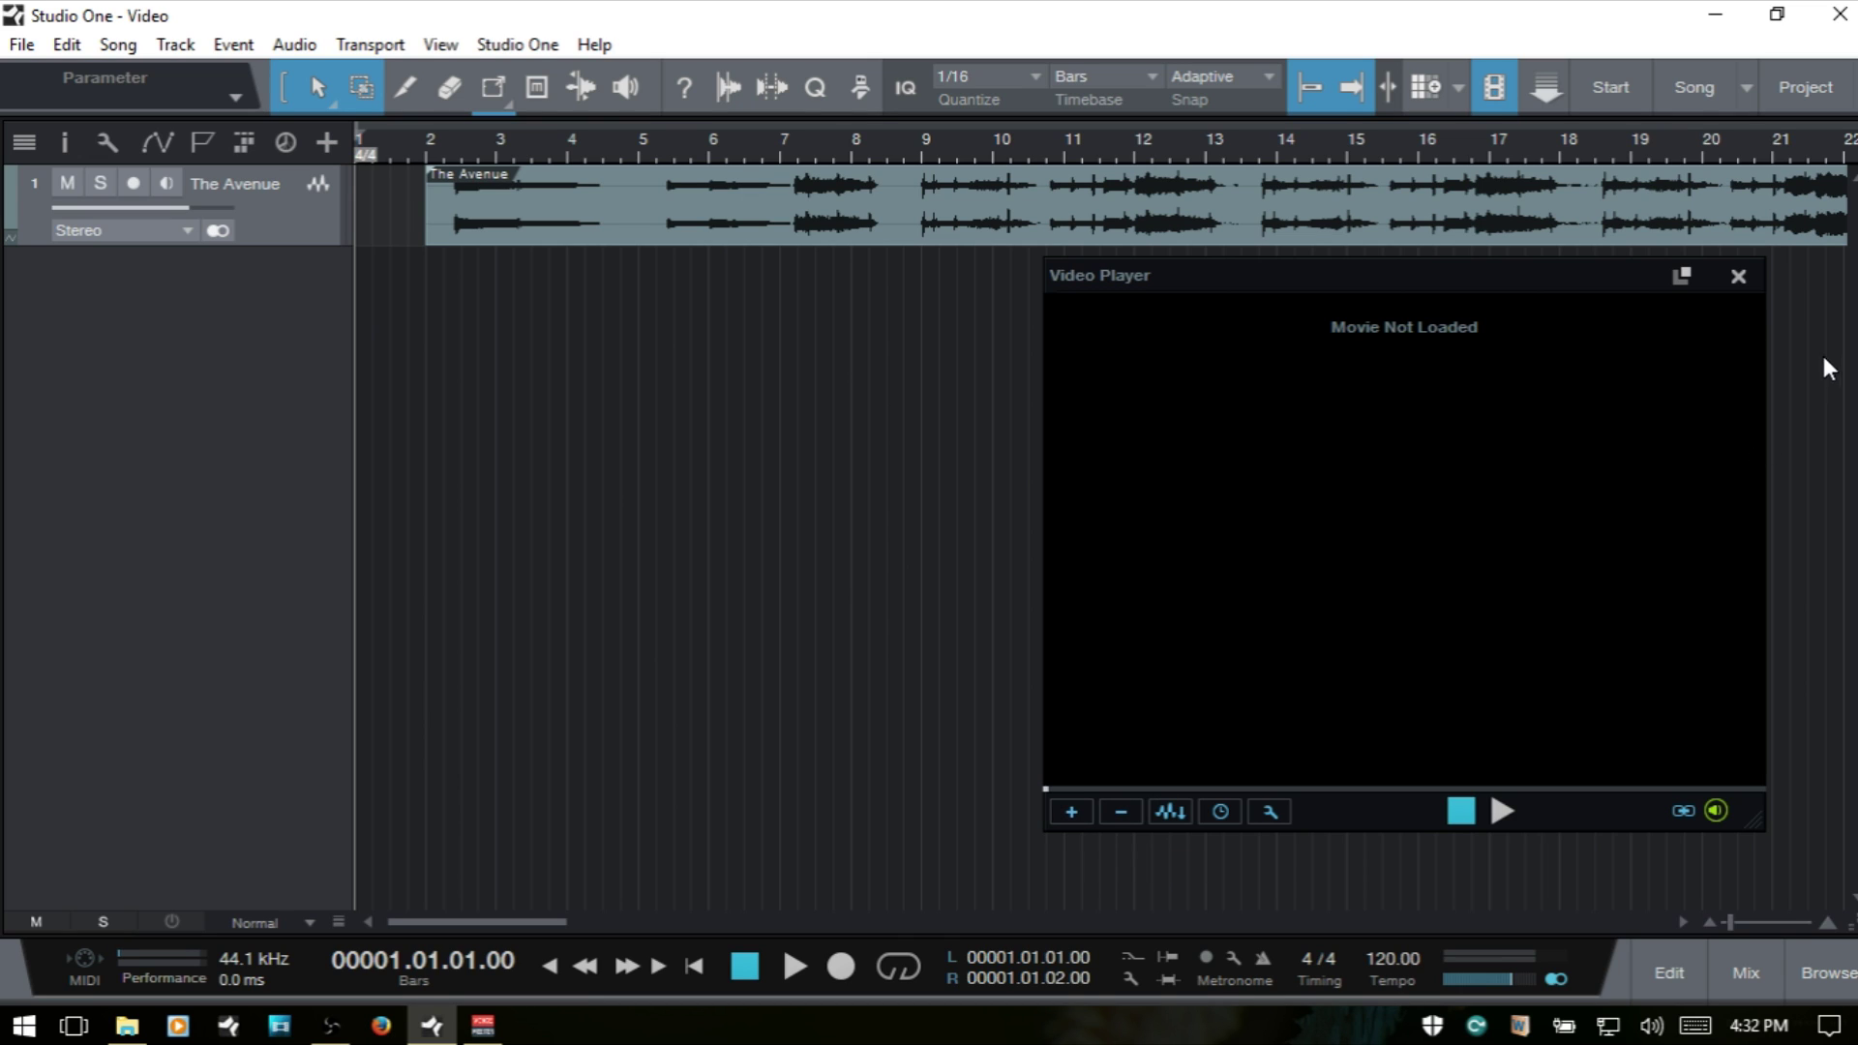
Close the empty Video Player and bring up the Music folder in File Explorer.
{"action": "left_click", "coordinate": [1737, 276]}
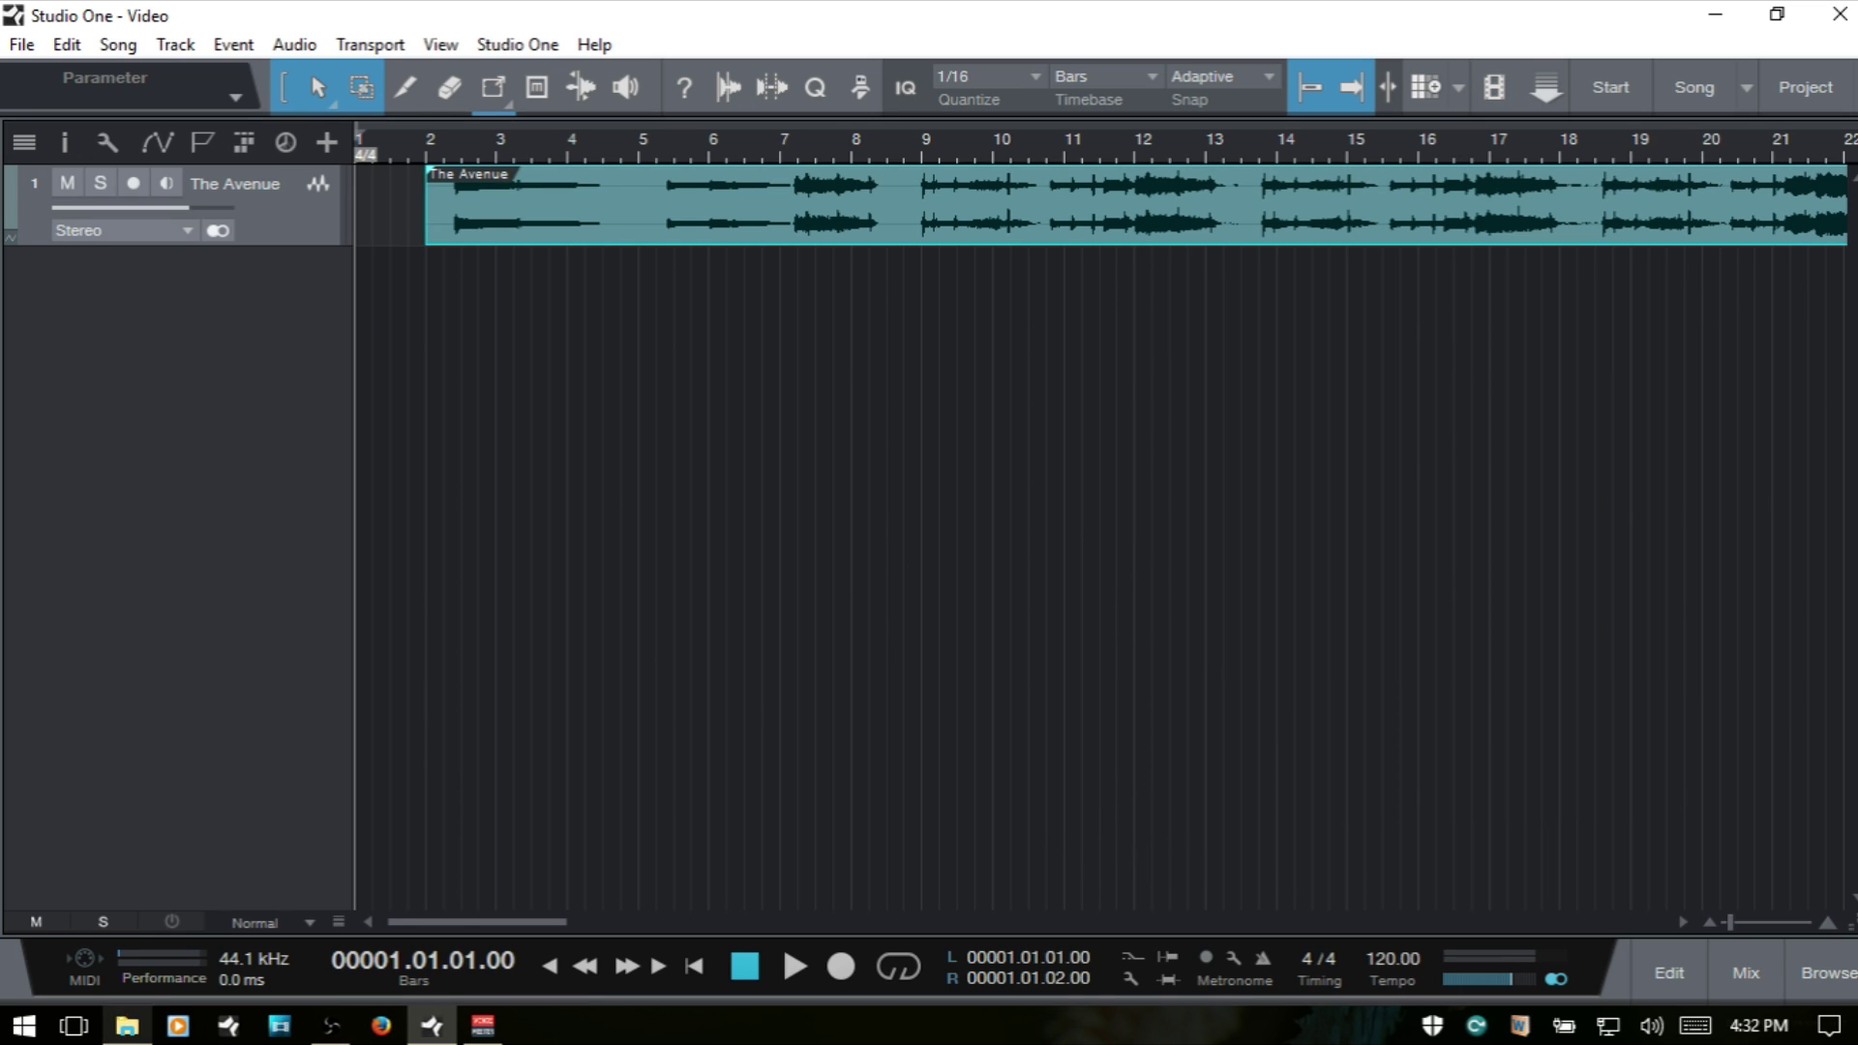
{"action": "left_click", "coordinate": [126, 1031]}
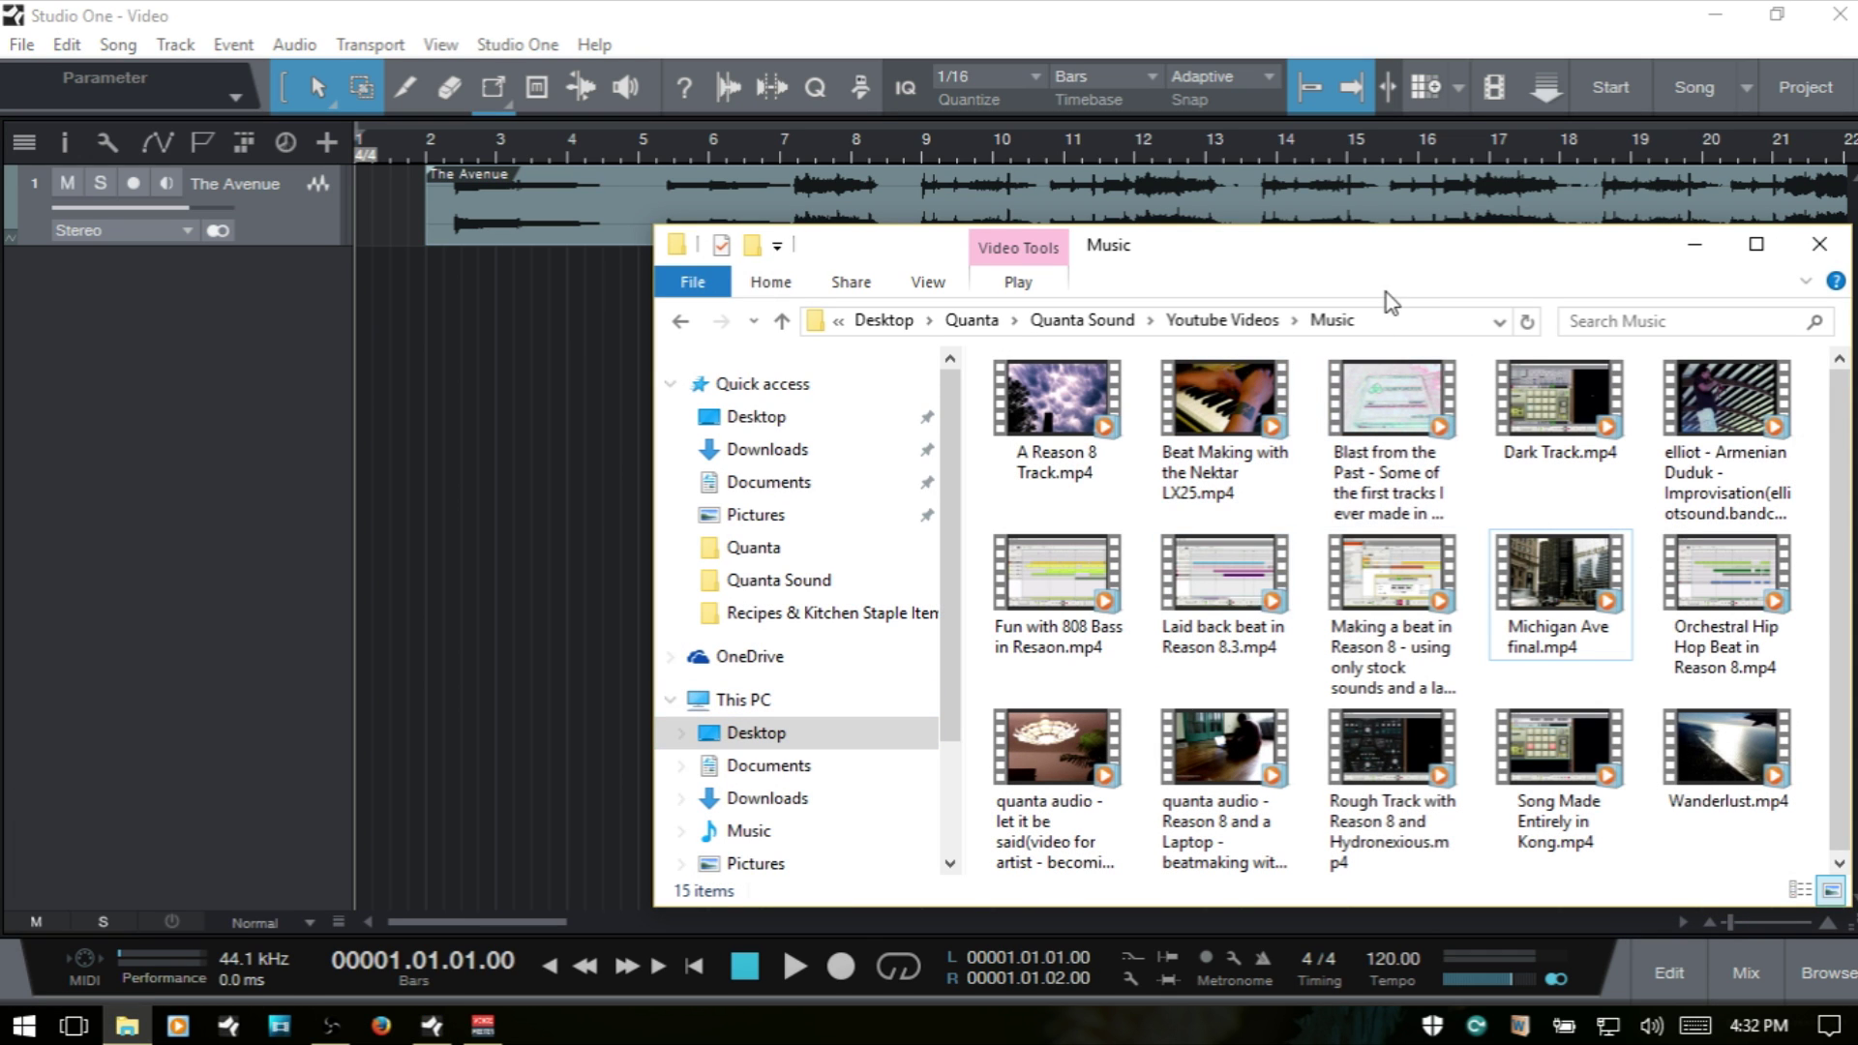
Move the Music folder window higher, then minimize it to reveal the arrangement.
{"action": "left_click_drag", "start_coordinate": [1381, 245], "coordinate": [1395, 159]}
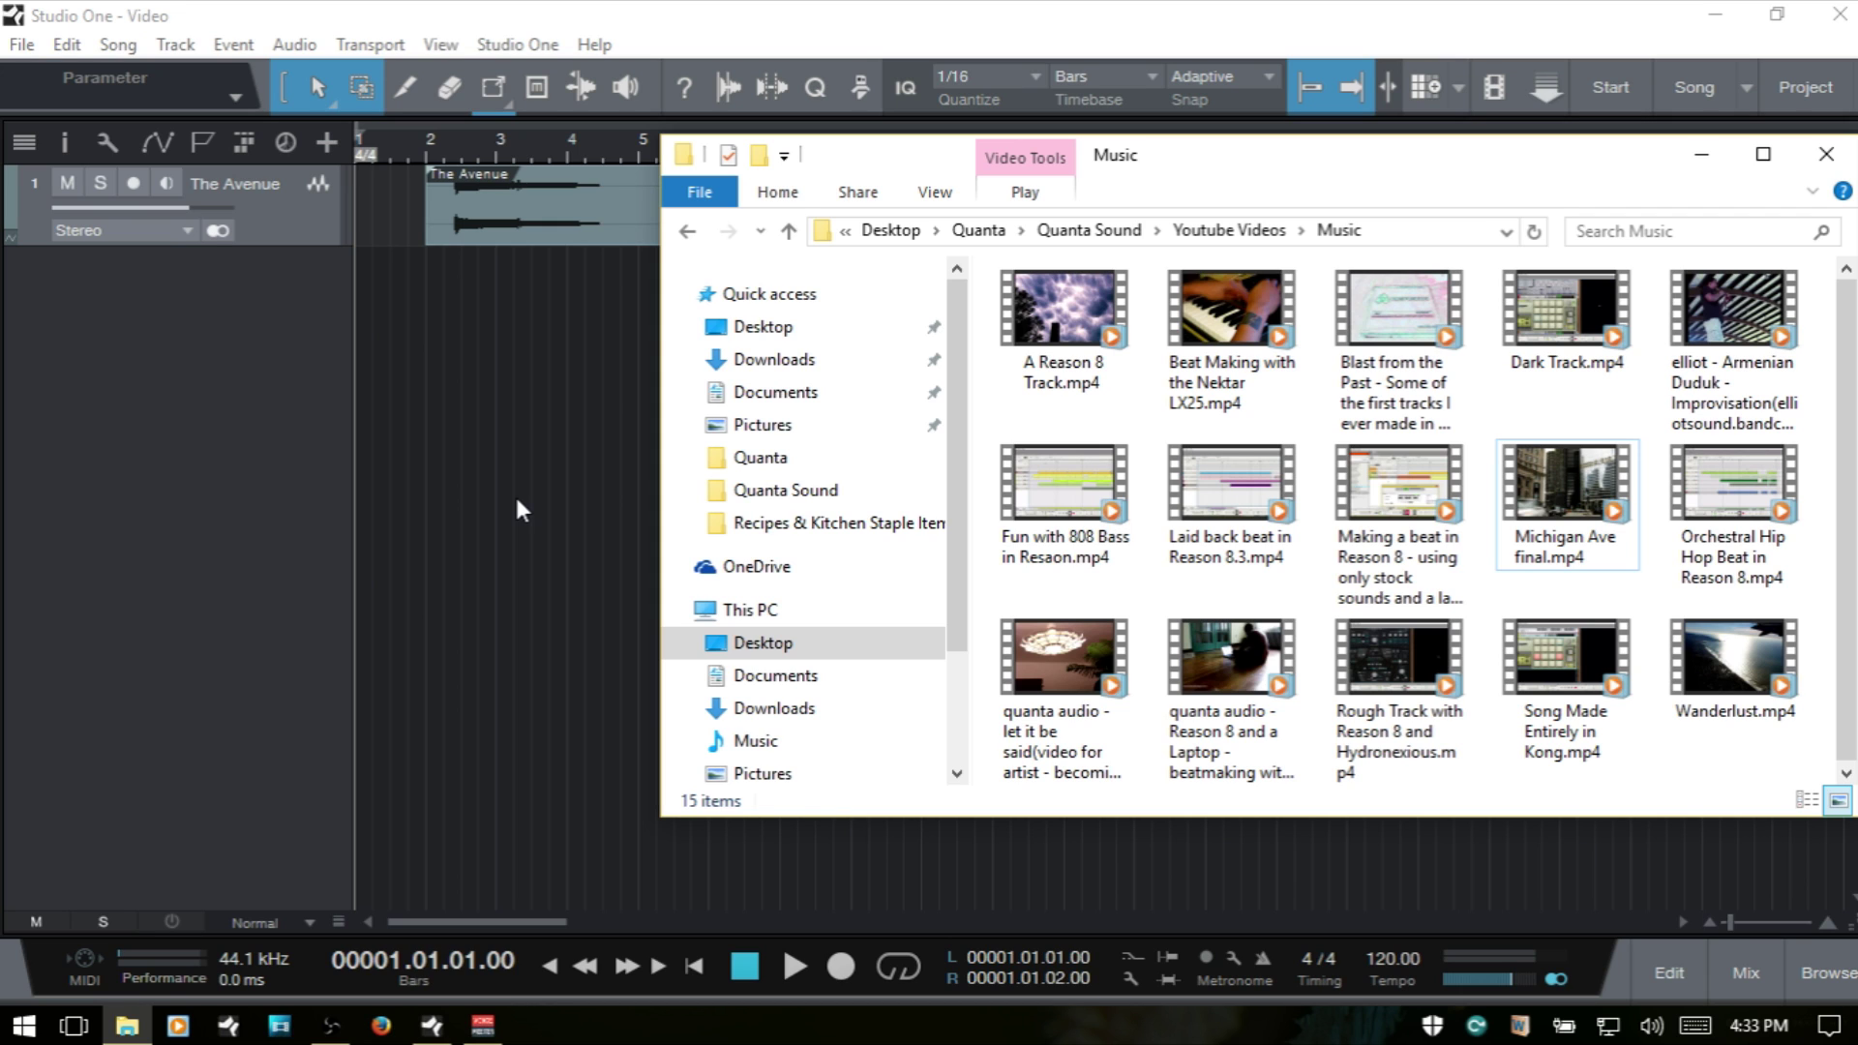
{"action": "left_click", "coordinate": [1705, 159]}
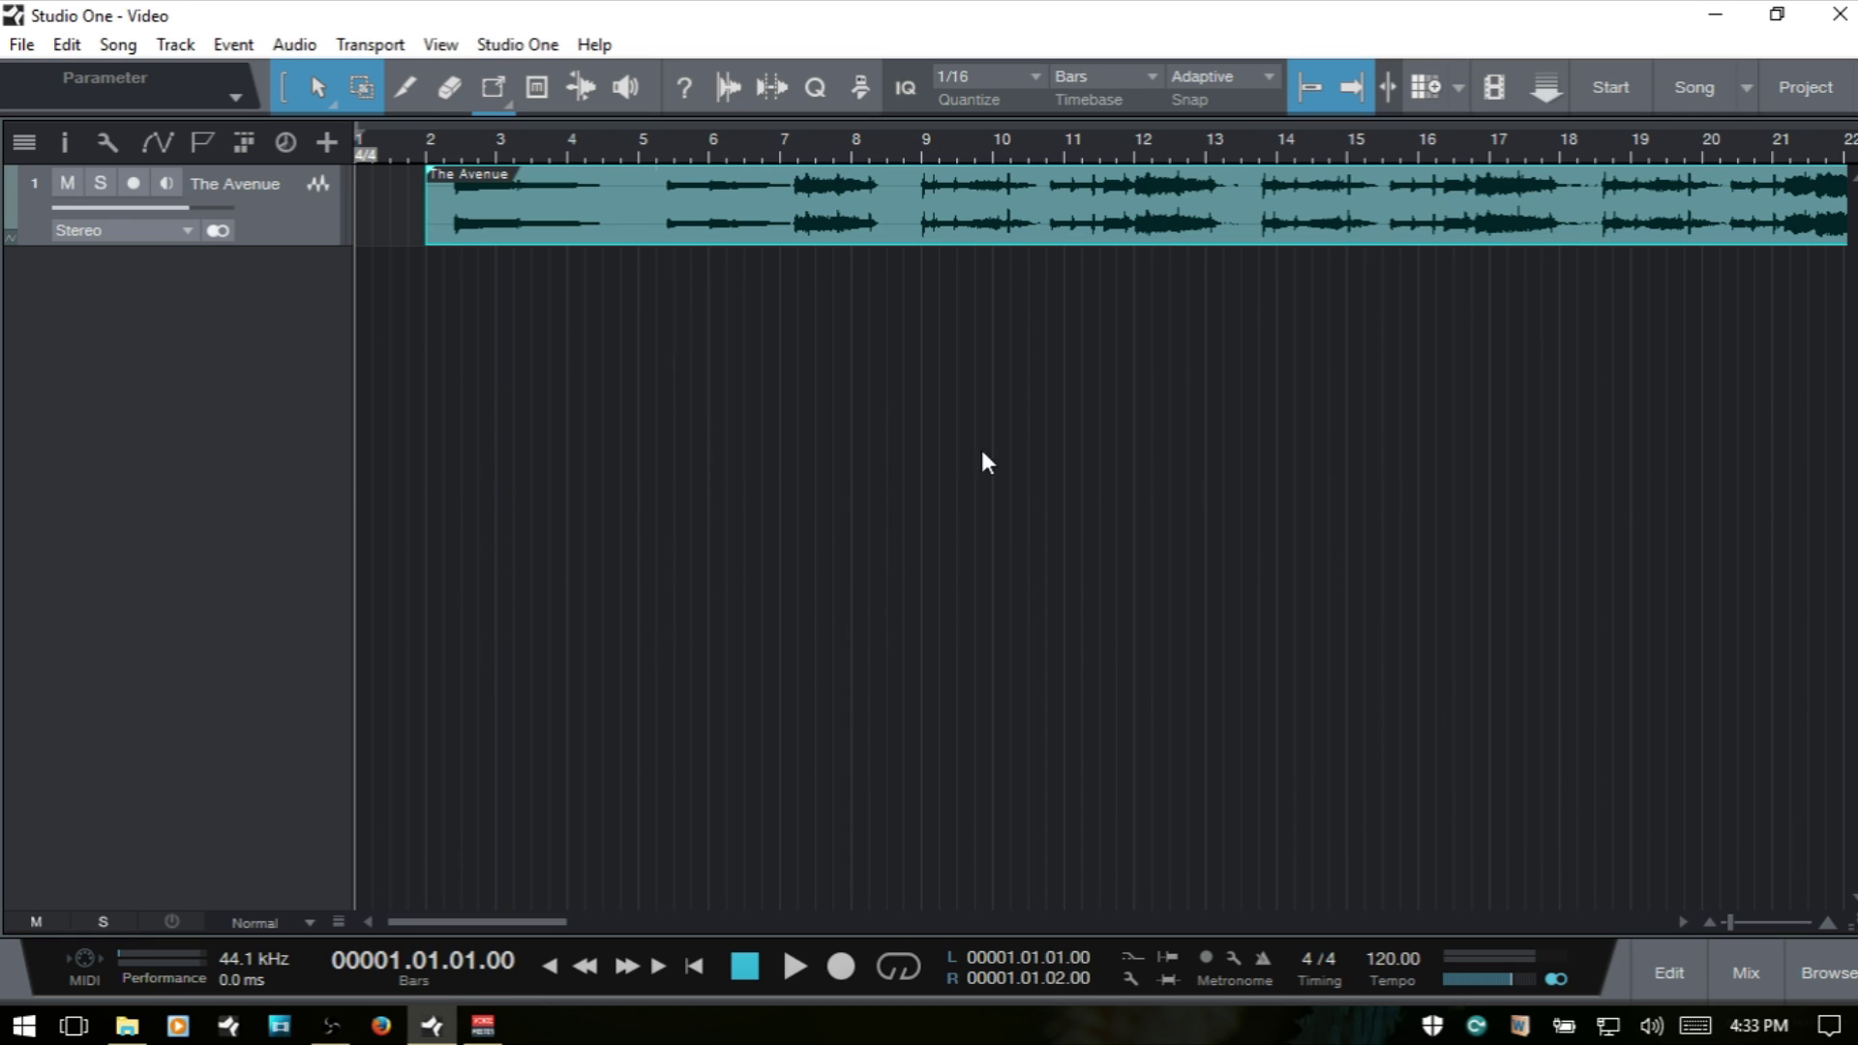
In Song Setup, choose a 24.975 fps frame rate, apply it and close the dialog.
{"action": "left_click", "coordinate": [252, 966]}
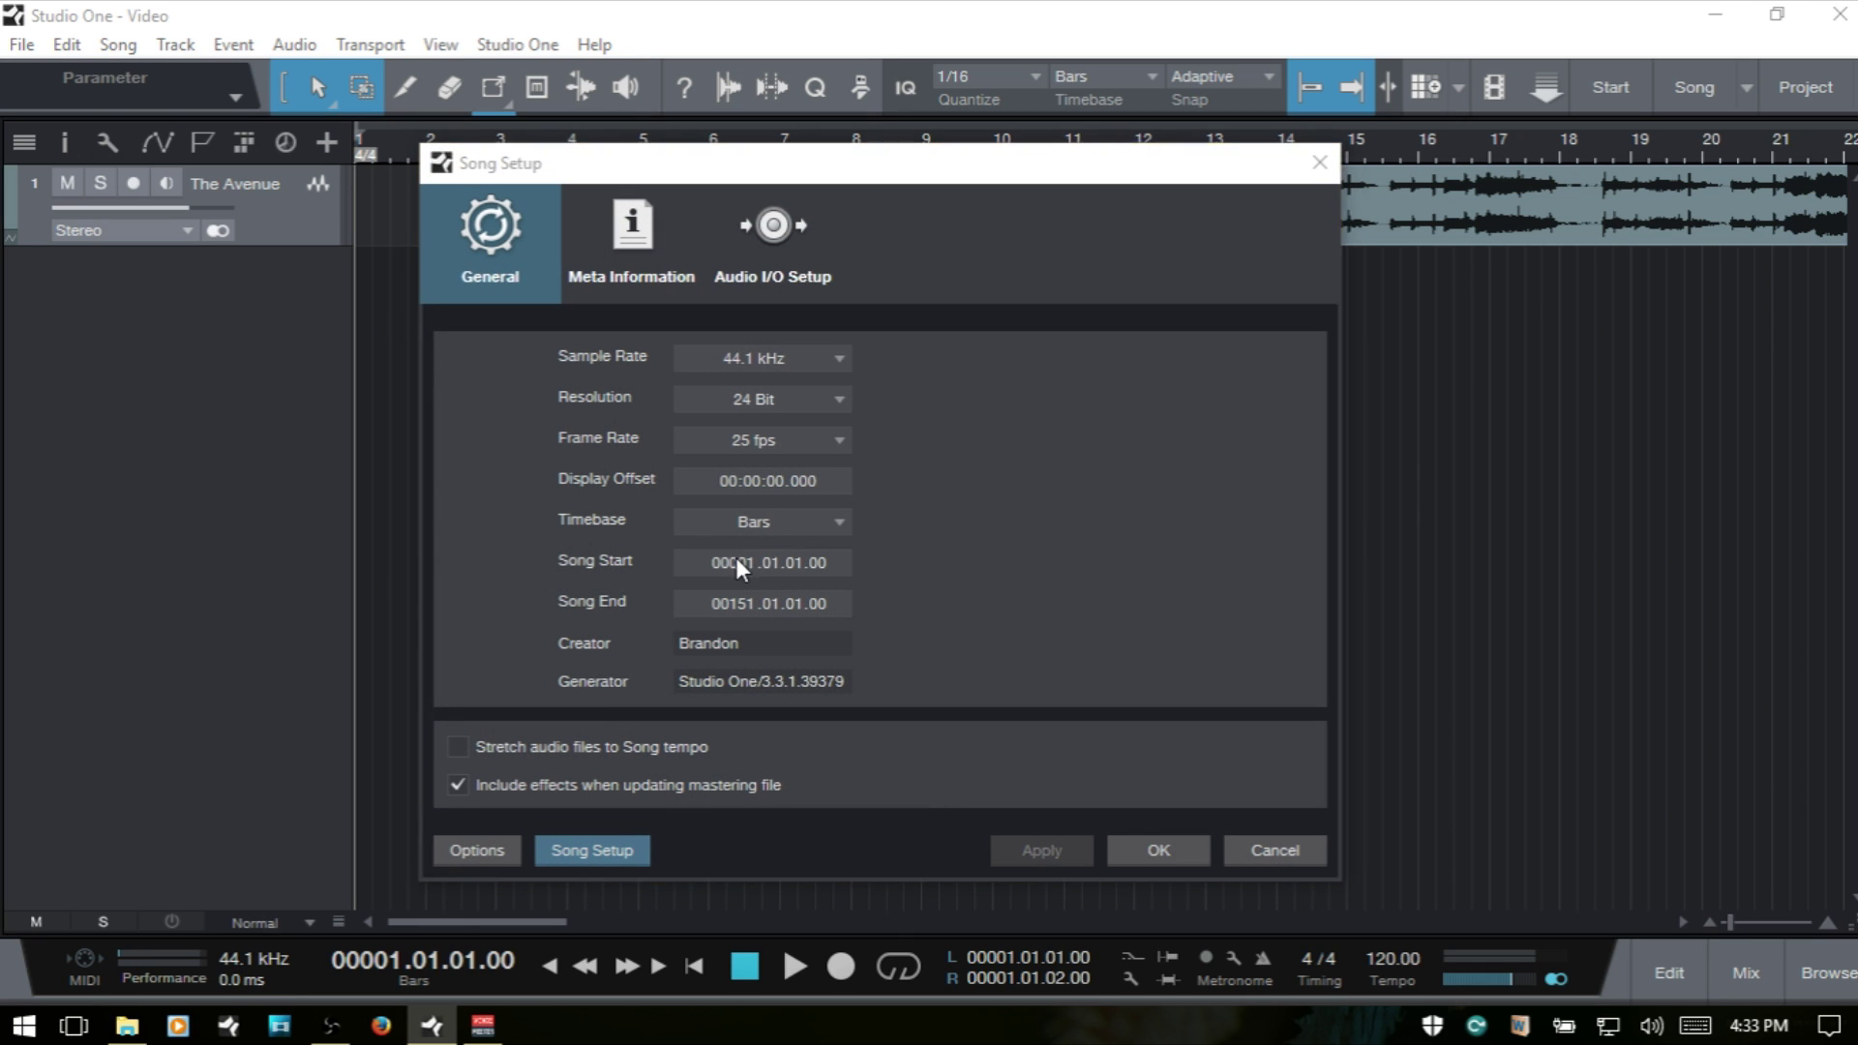
{"action": "left_click", "coordinate": [776, 438]}
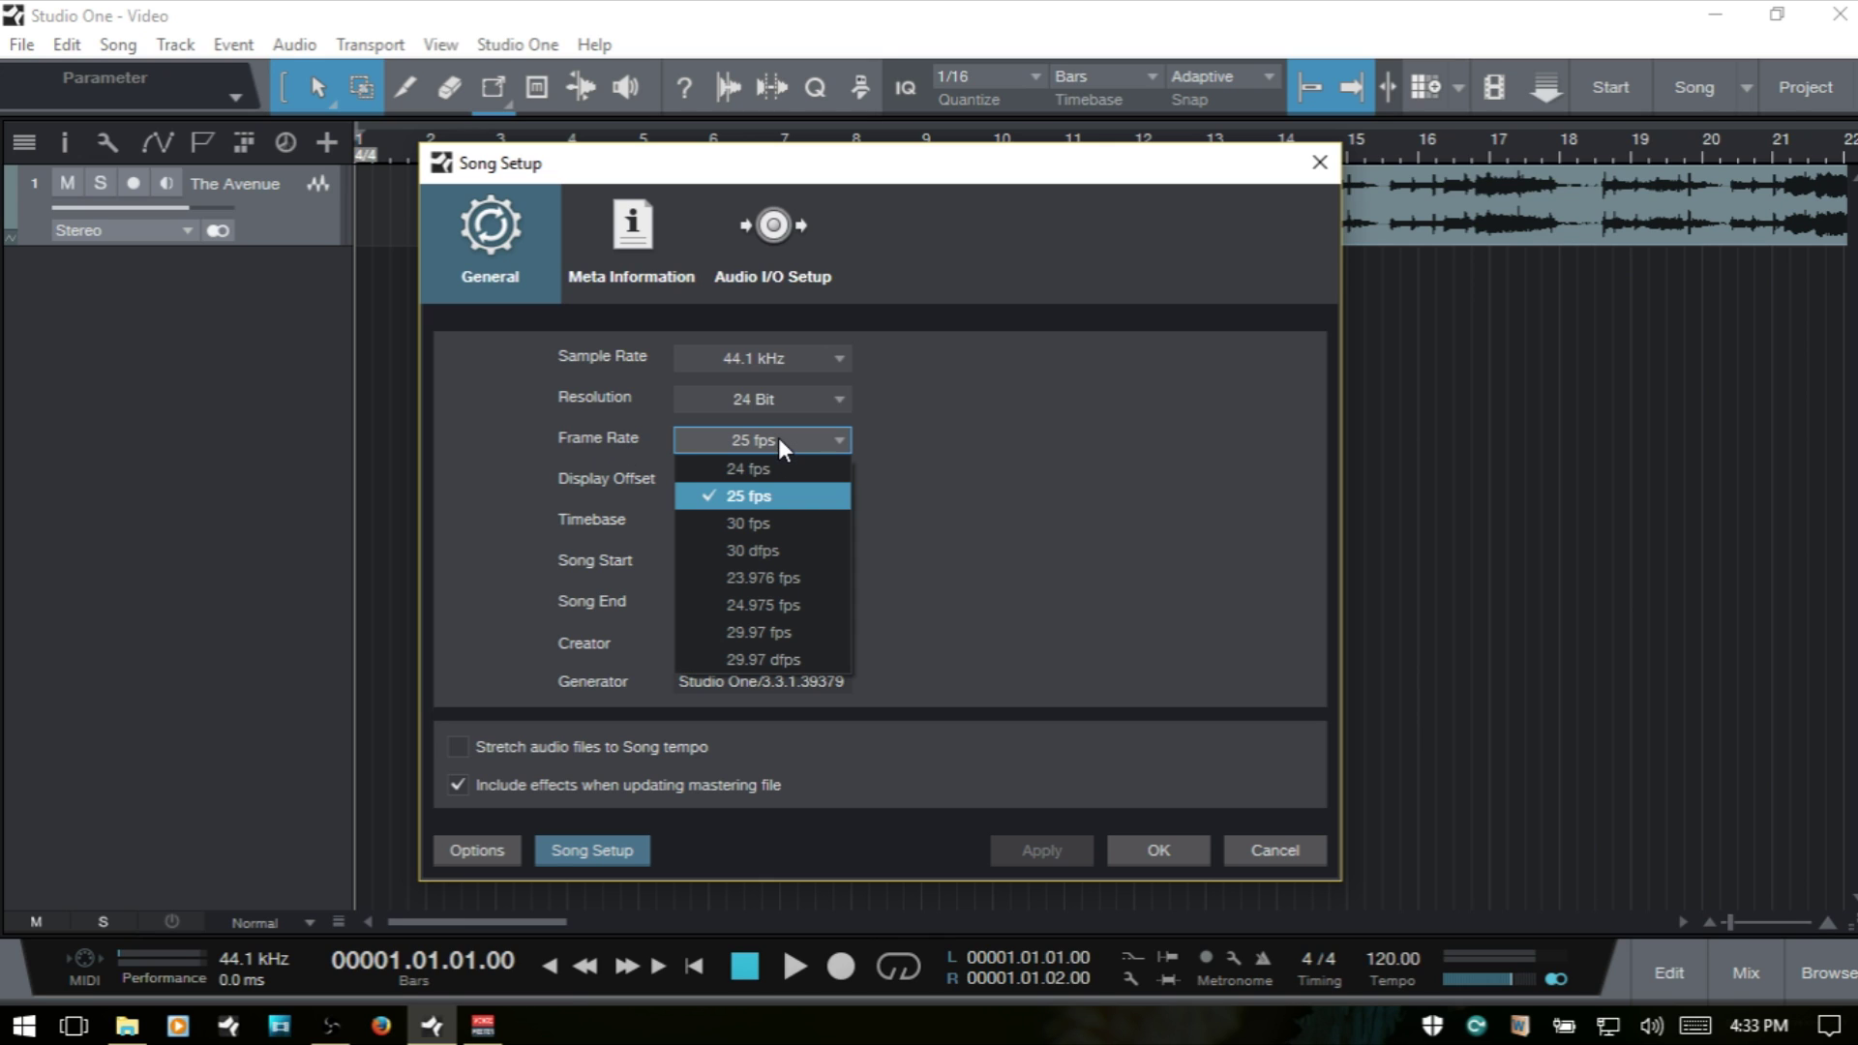
{"action": "left_click", "coordinate": [815, 602]}
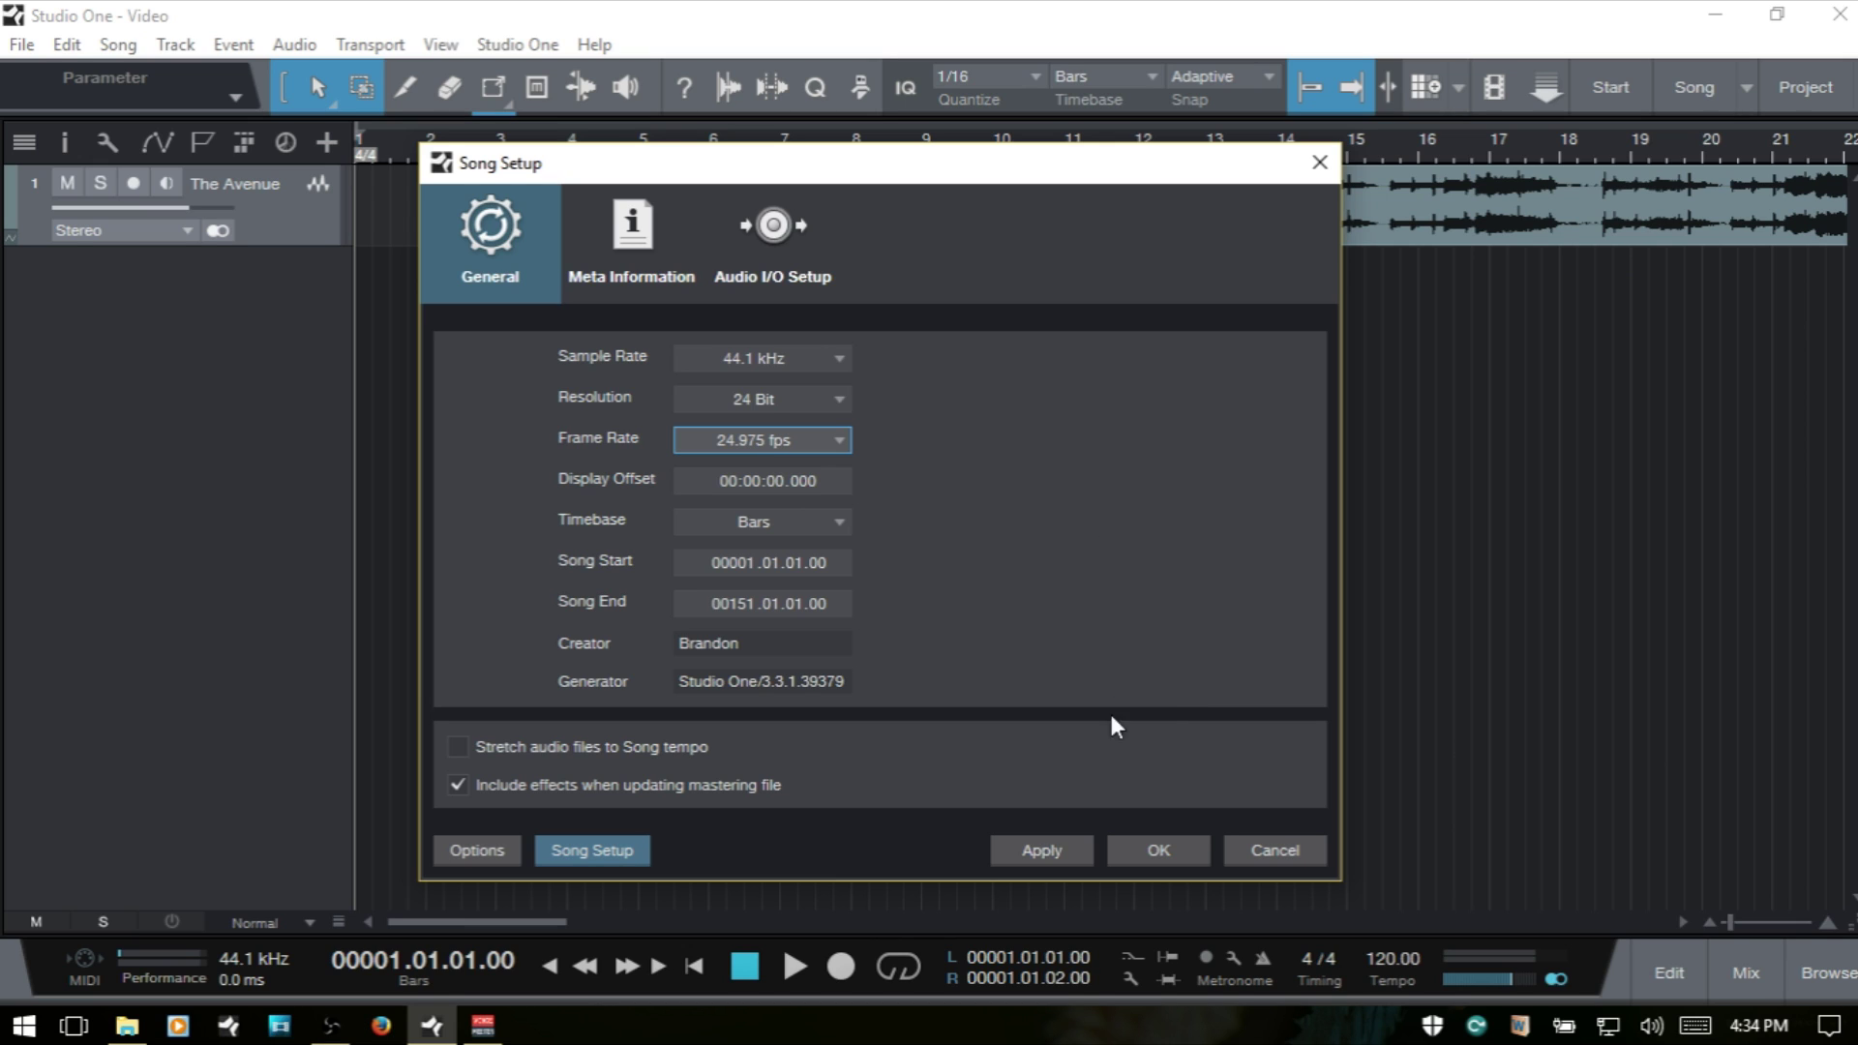
{"action": "left_click", "coordinate": [1041, 853]}
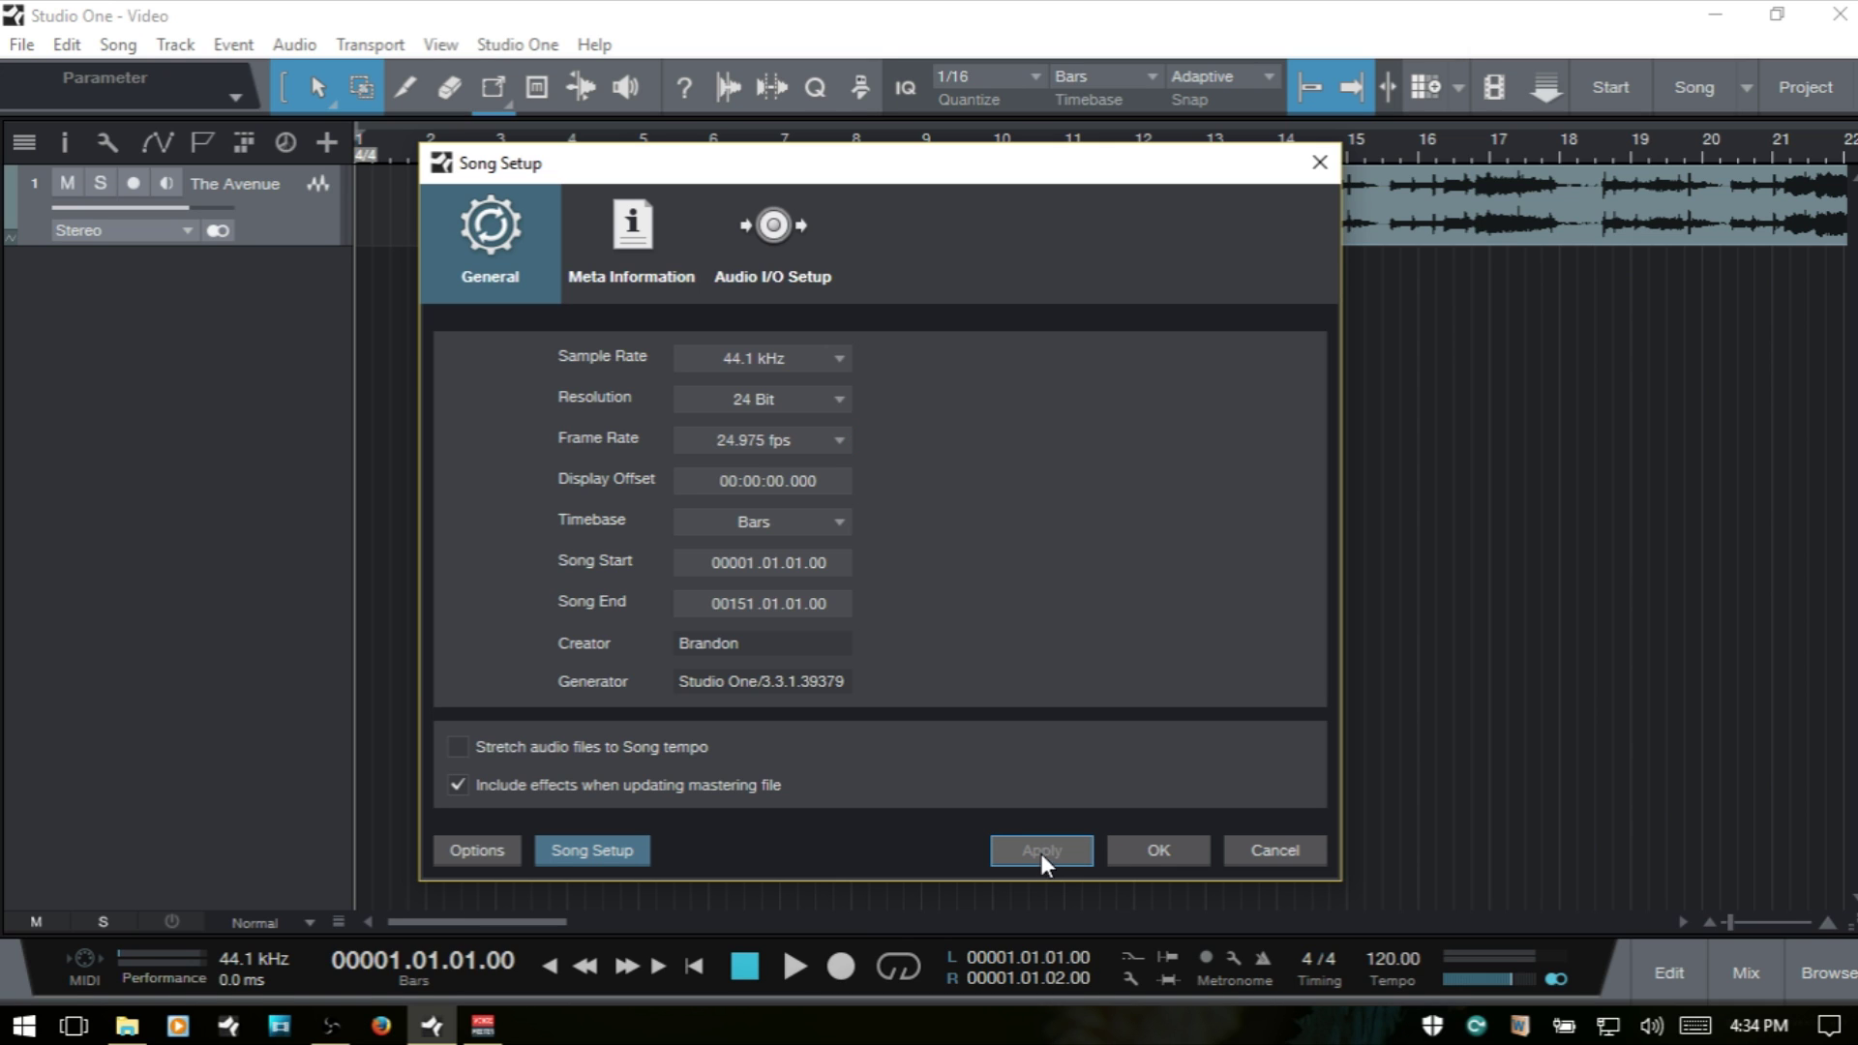
{"action": "left_click", "coordinate": [1151, 847]}
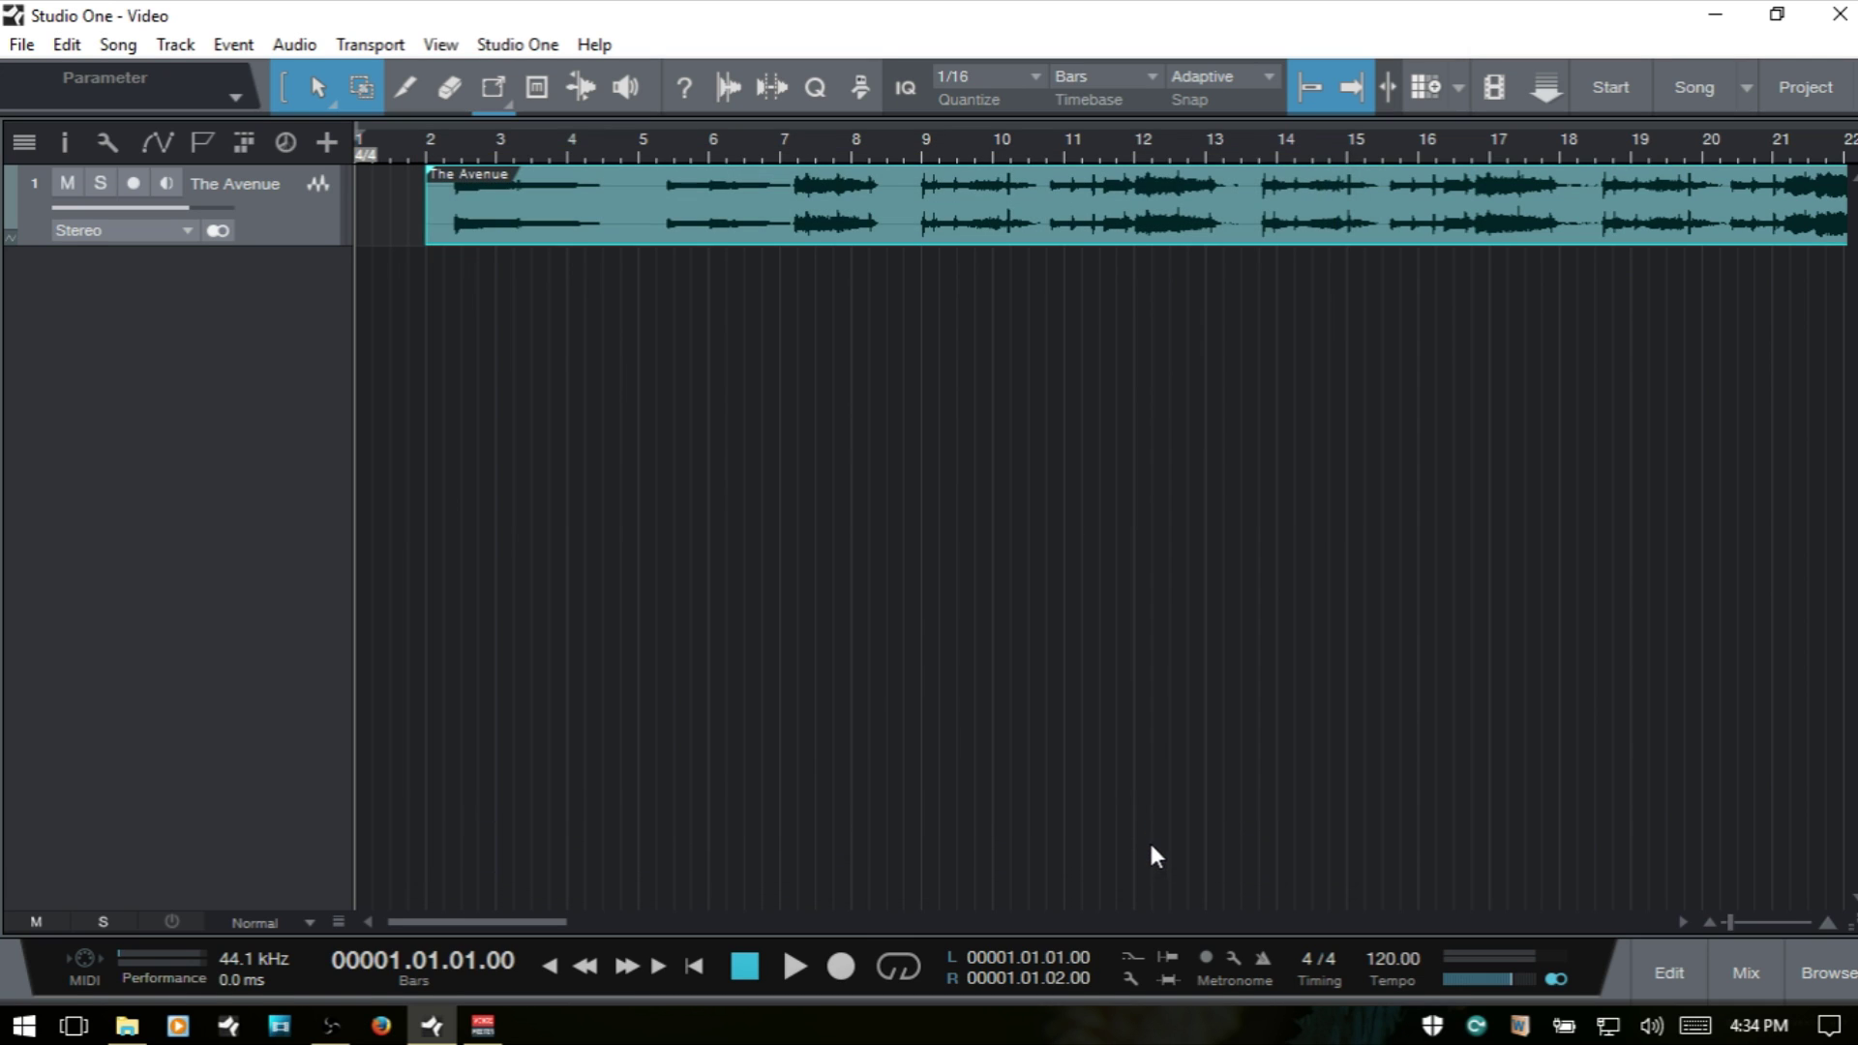
Drag Michigan Ave final.mp4 from the Music folder into the arrangement, then minimize Explorer.
{"action": "left_click", "coordinate": [127, 1026]}
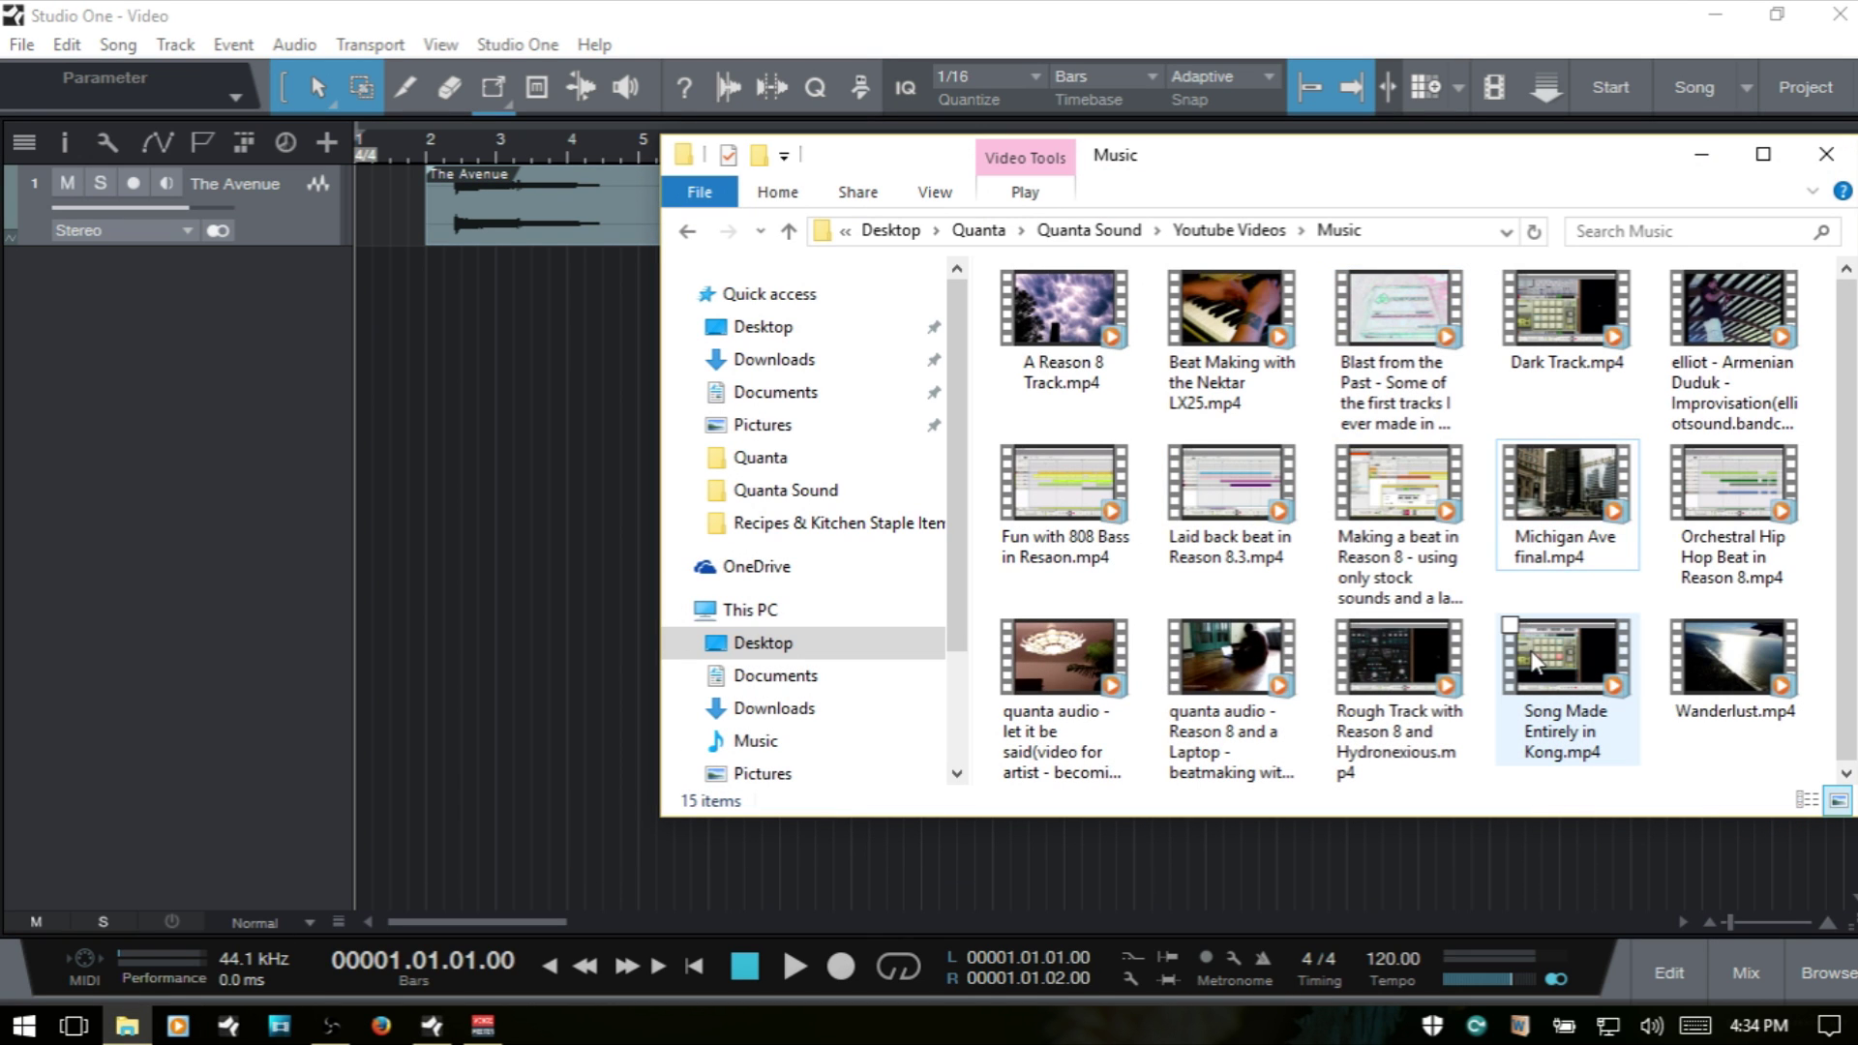
{"action": "left_click_drag", "start_coordinate": [1563, 484], "coordinate": [424, 316]}
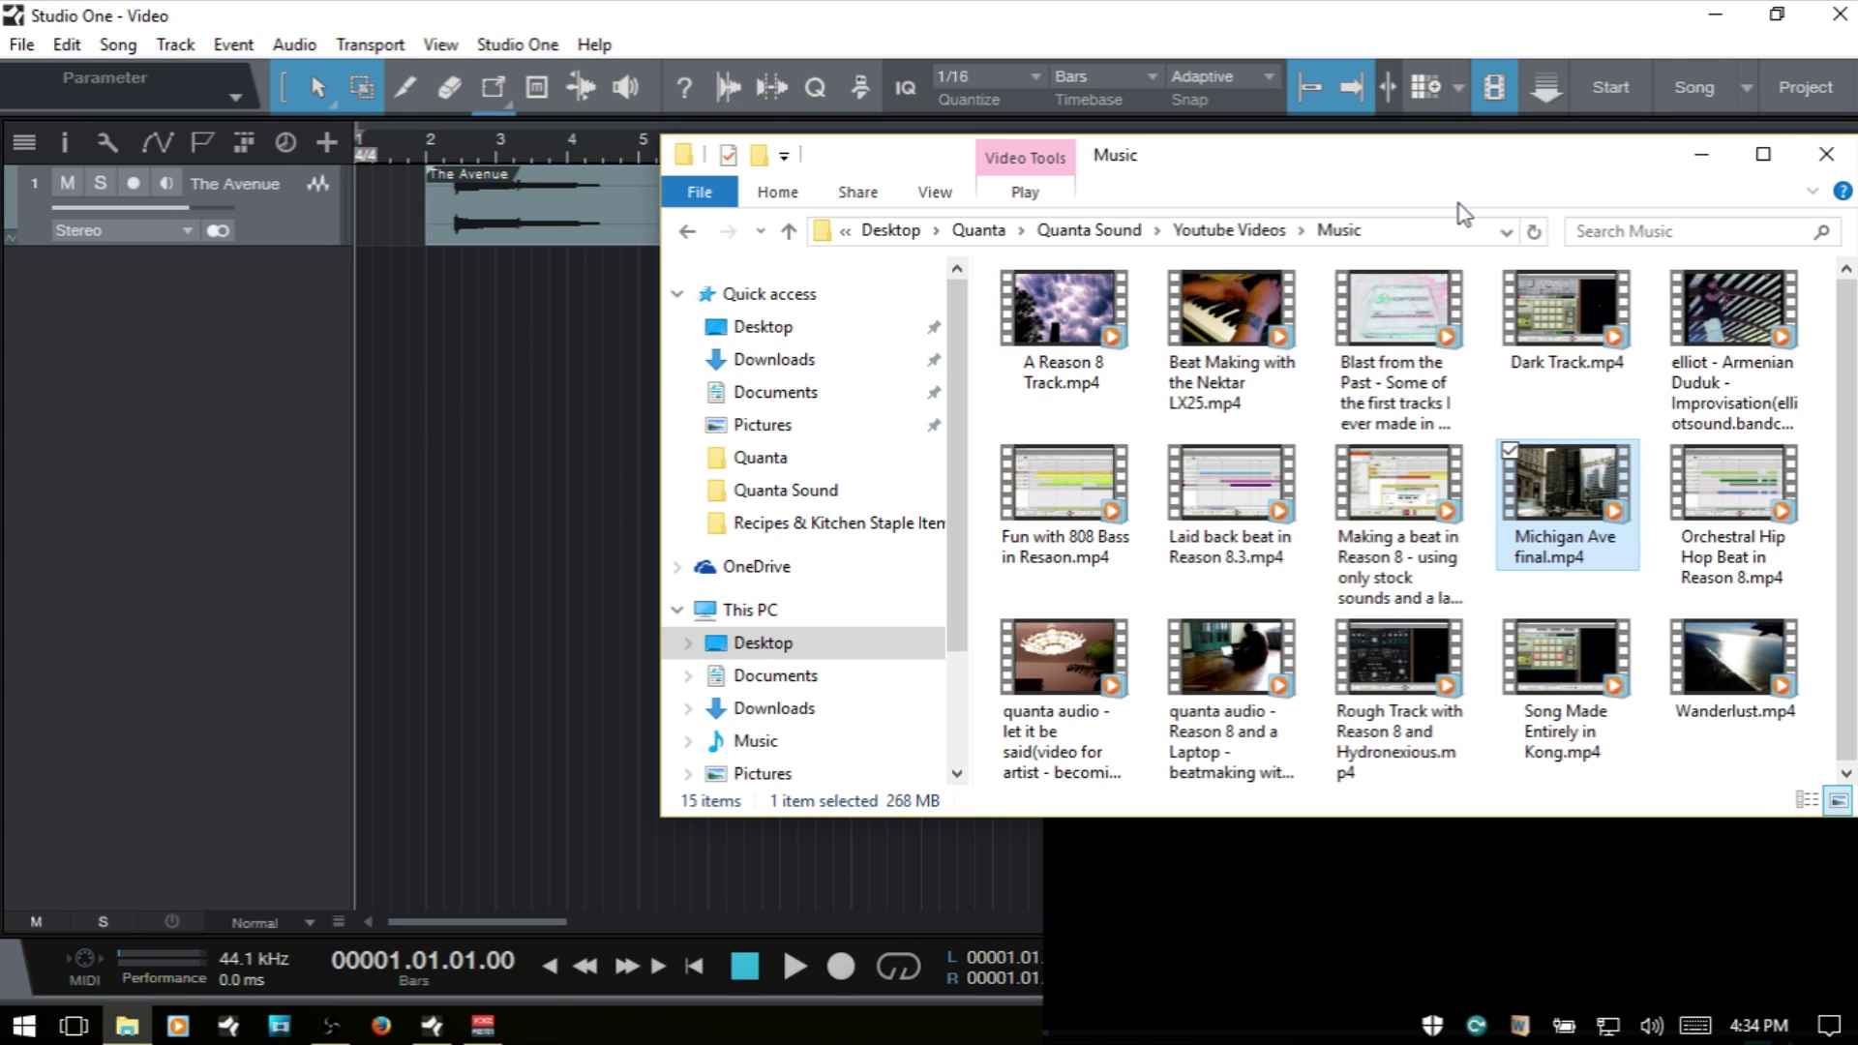
{"action": "left_click", "coordinate": [1714, 163]}
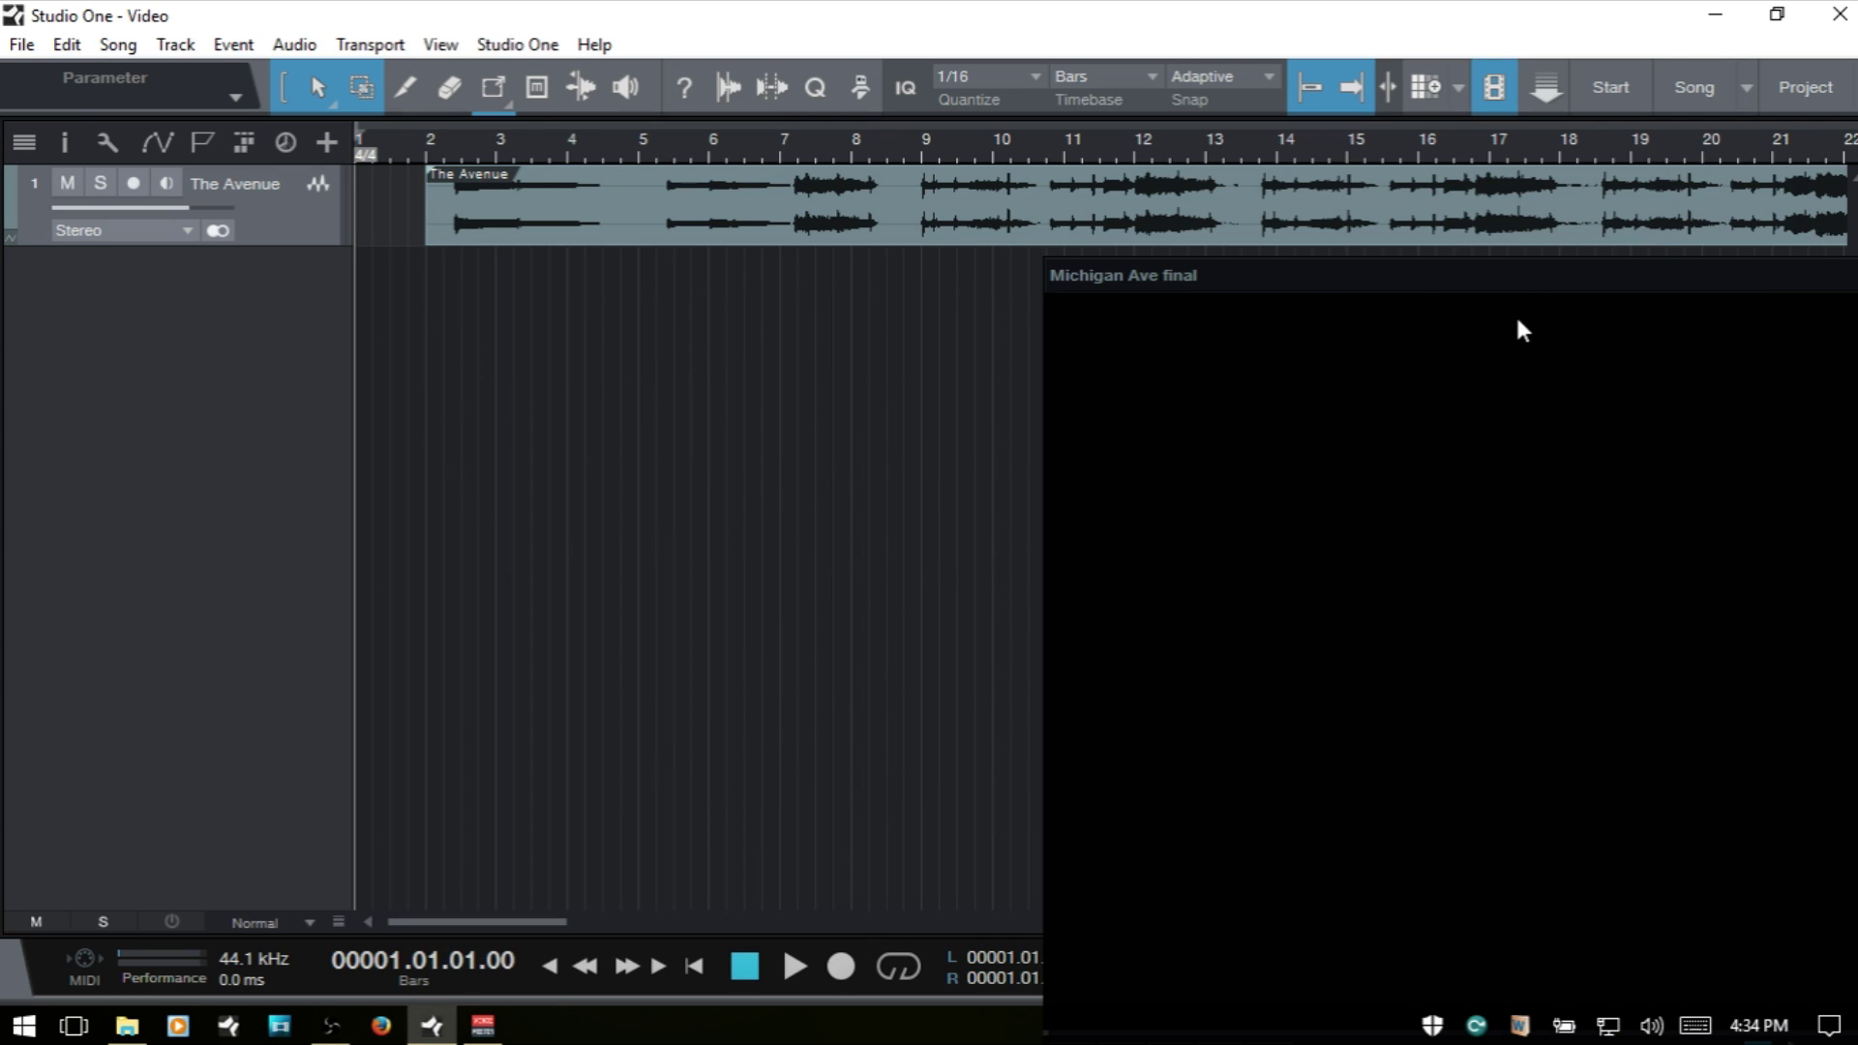
Place the Michigan Ave final video window at the top left and mute the clip's own audio.
{"action": "left_click_drag", "start_coordinate": [1591, 276], "coordinate": [1084, 93]}
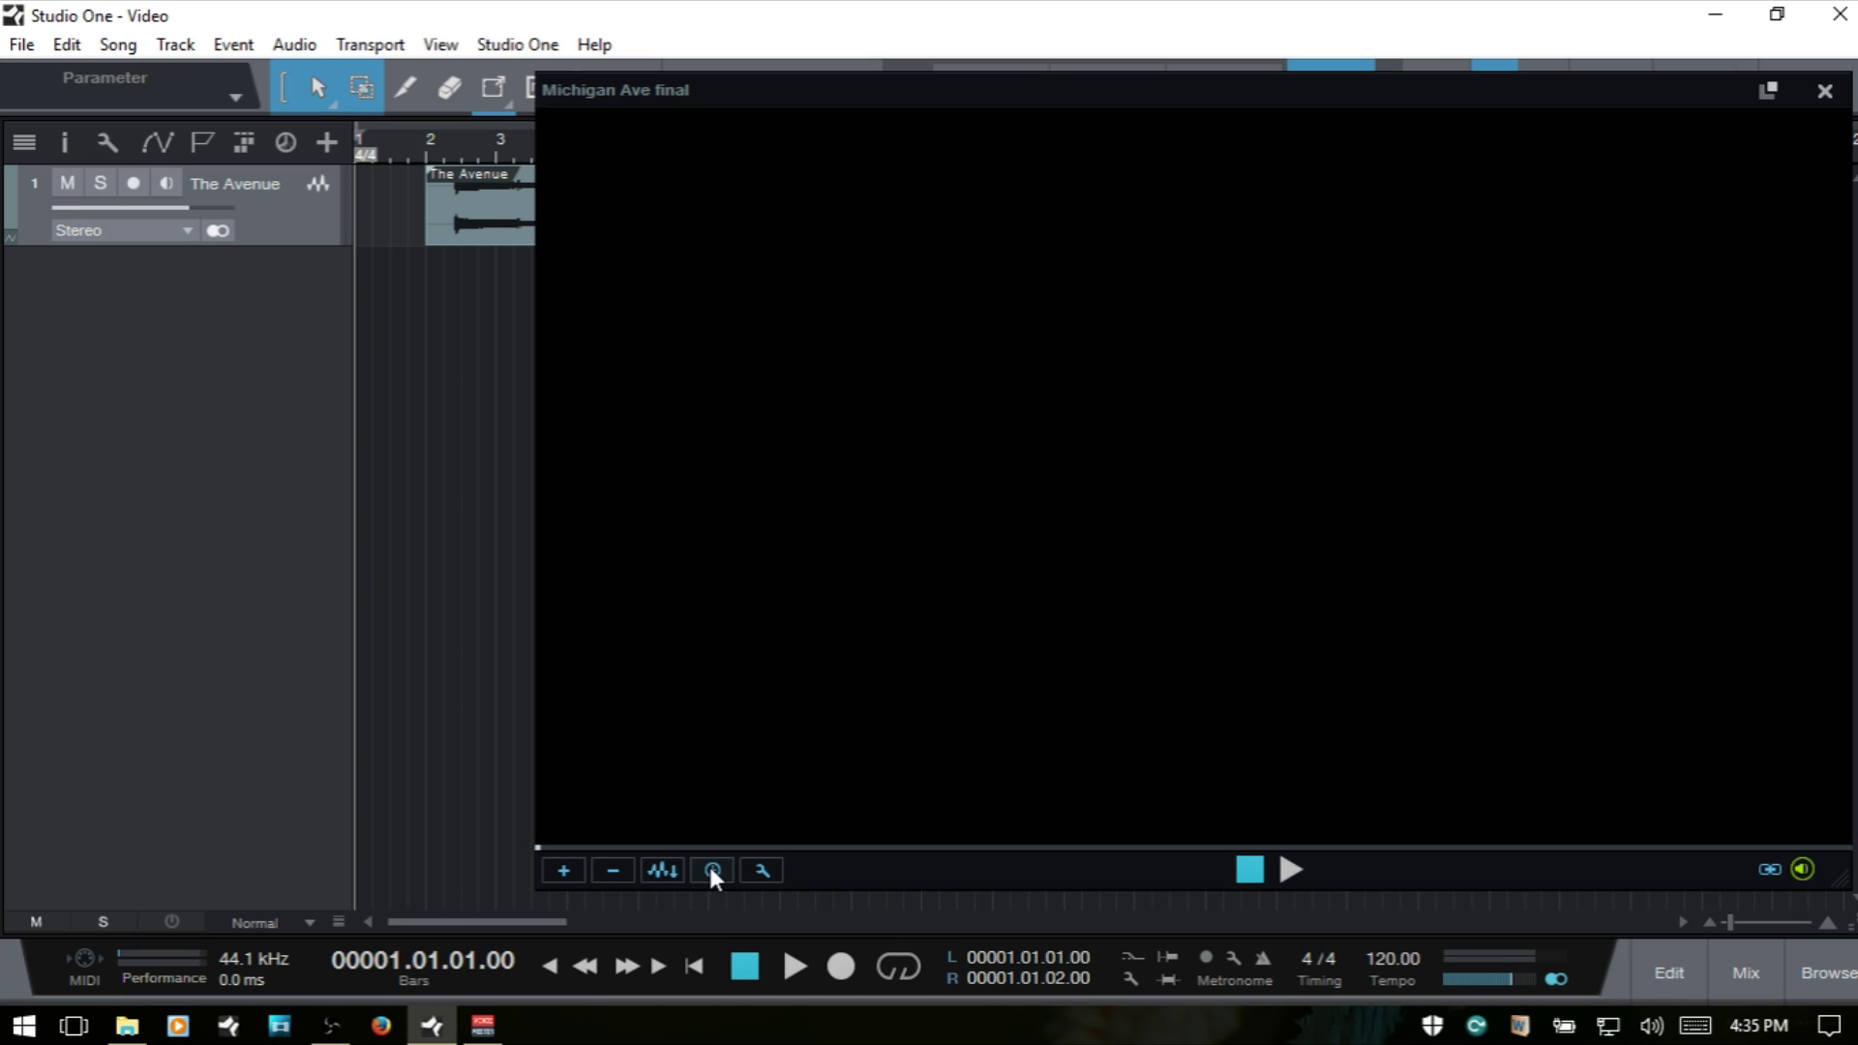
{"action": "left_click", "coordinate": [761, 870]}
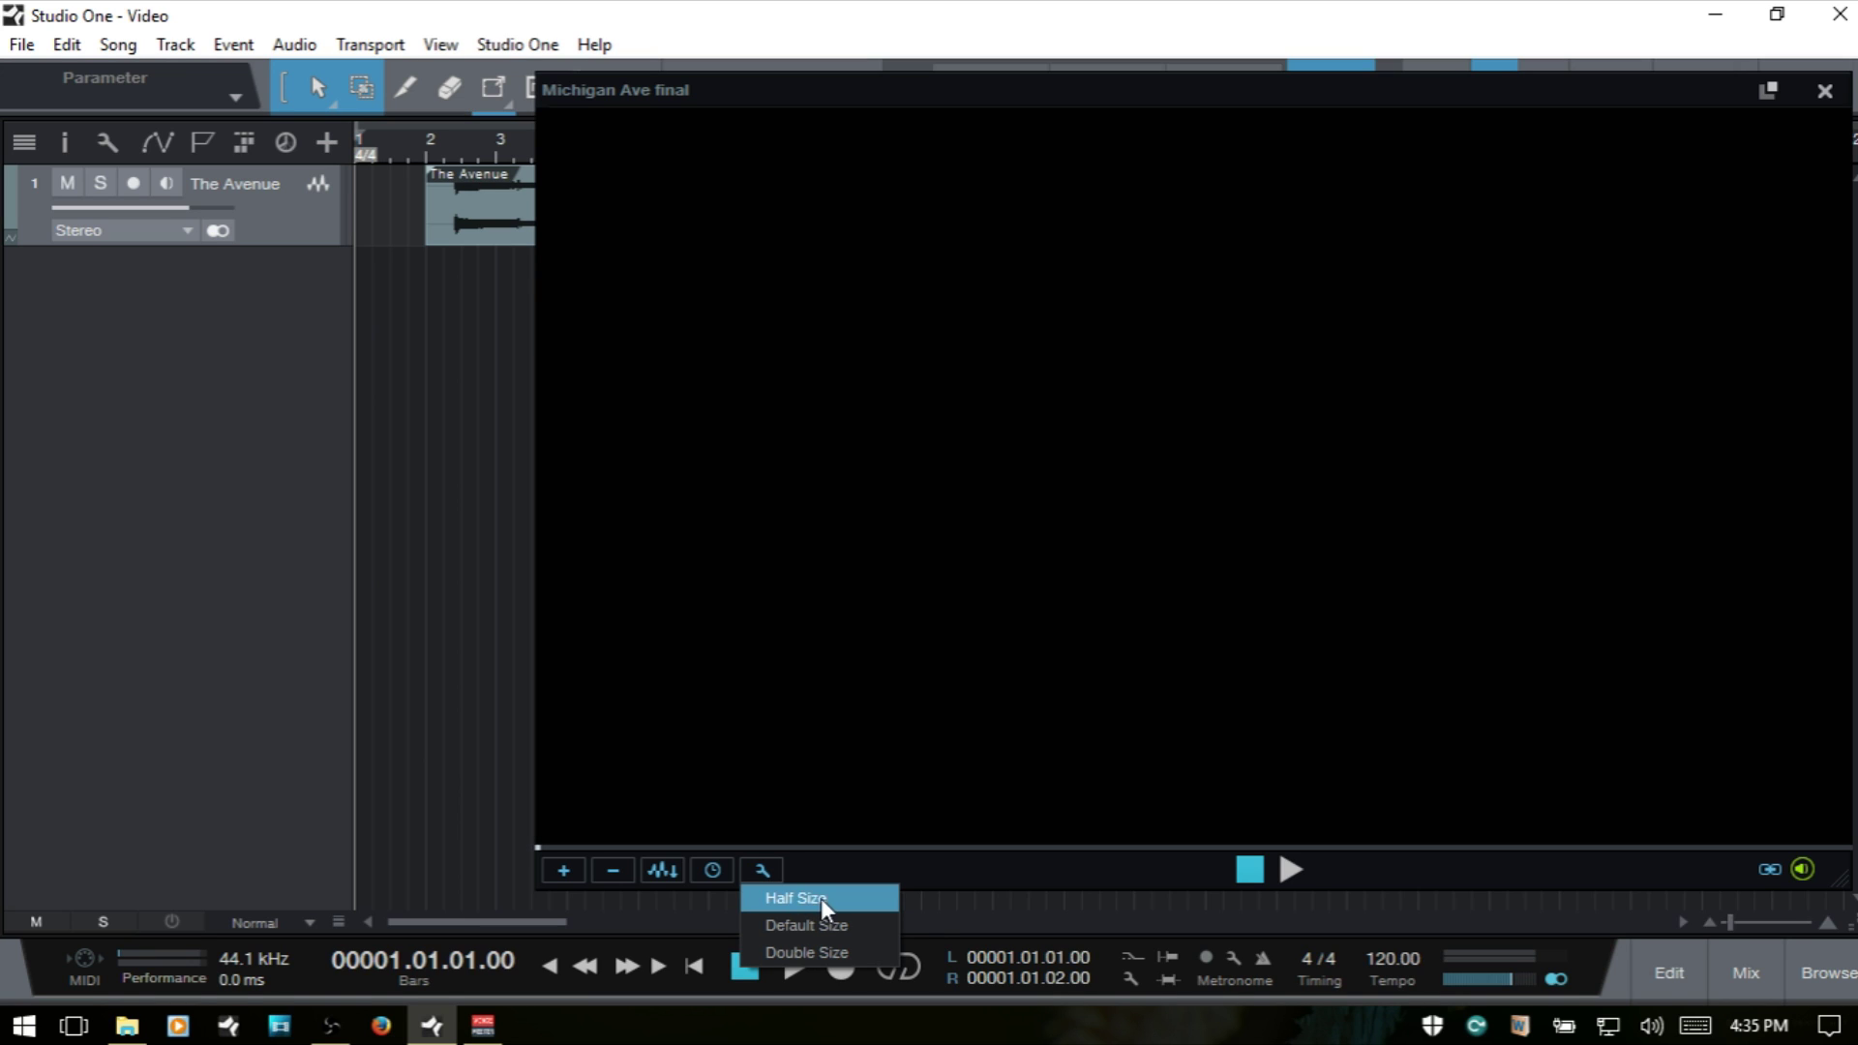
{"action": "left_click", "coordinate": [930, 876]}
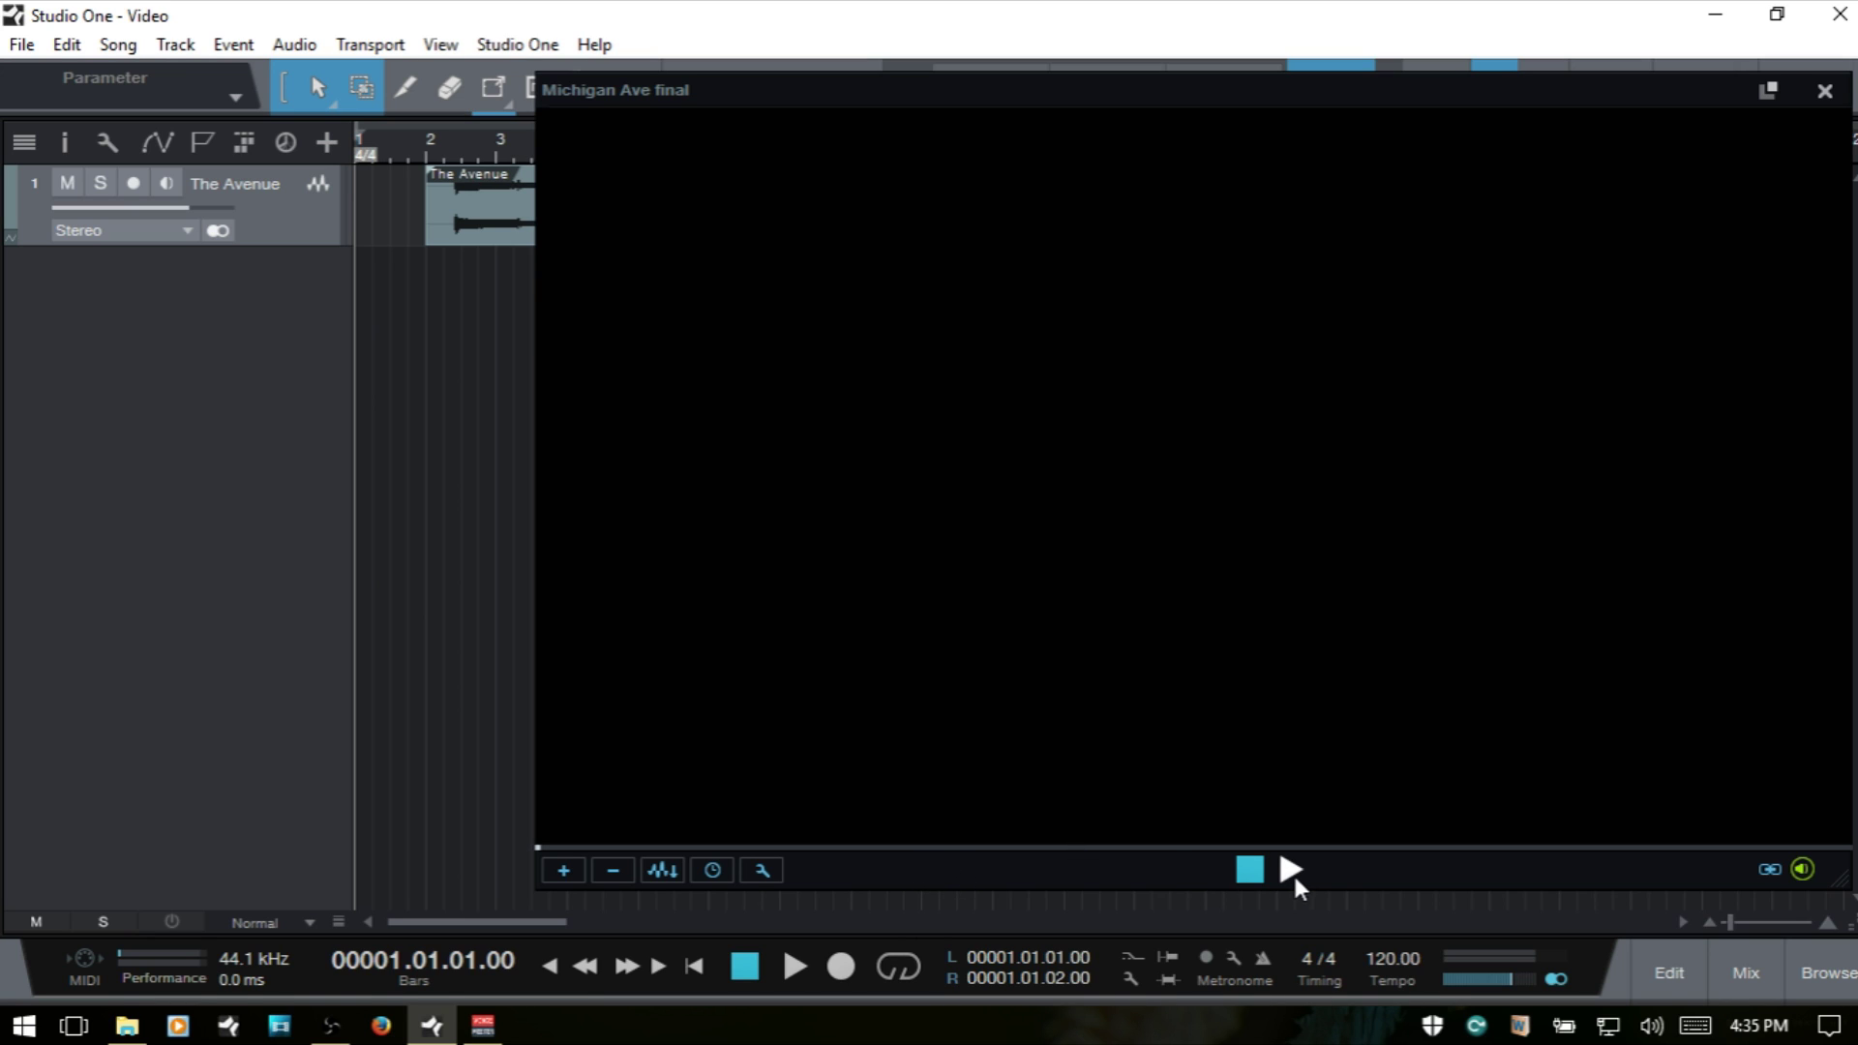
{"action": "left_click", "coordinate": [1801, 869]}
Shrink the video window and position it at the lower right beside The Avenue track.
{"action": "left_click_drag", "start_coordinate": [1841, 880], "coordinate": [1477, 726]}
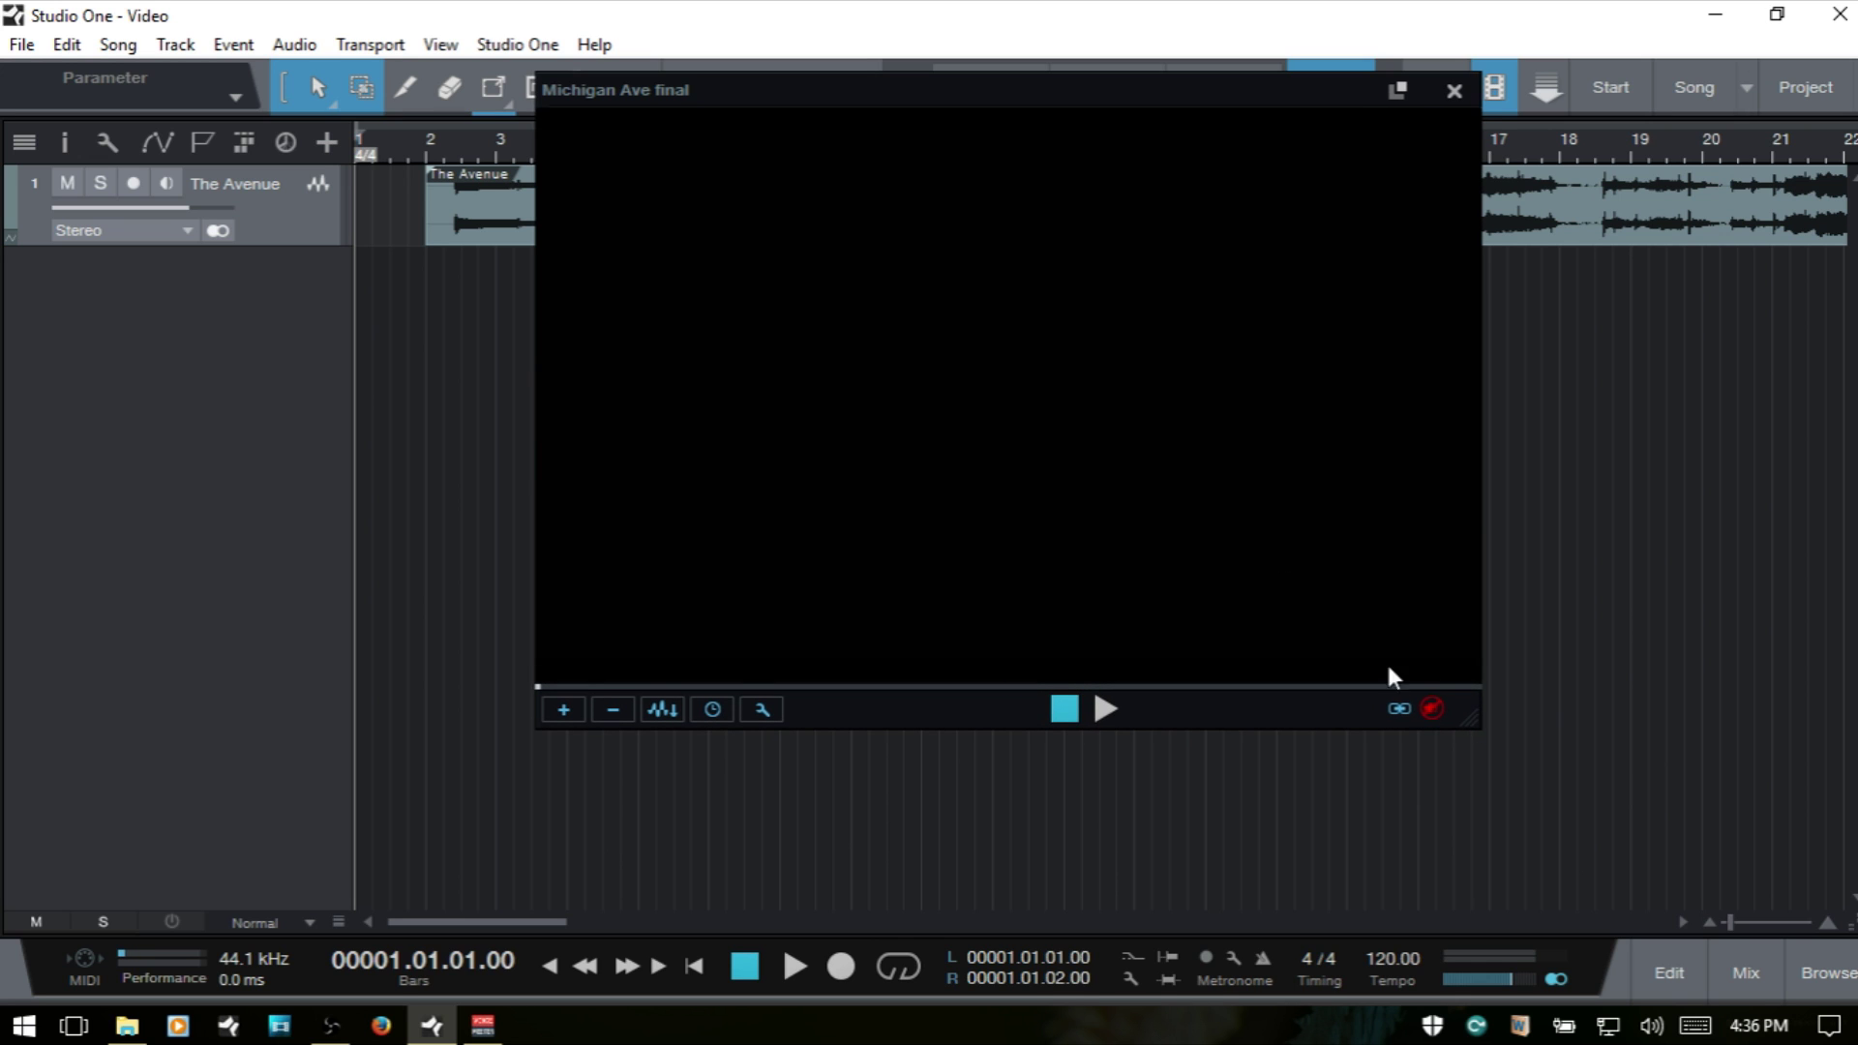
{"action": "left_click_drag", "start_coordinate": [925, 83], "coordinate": [1287, 284]}
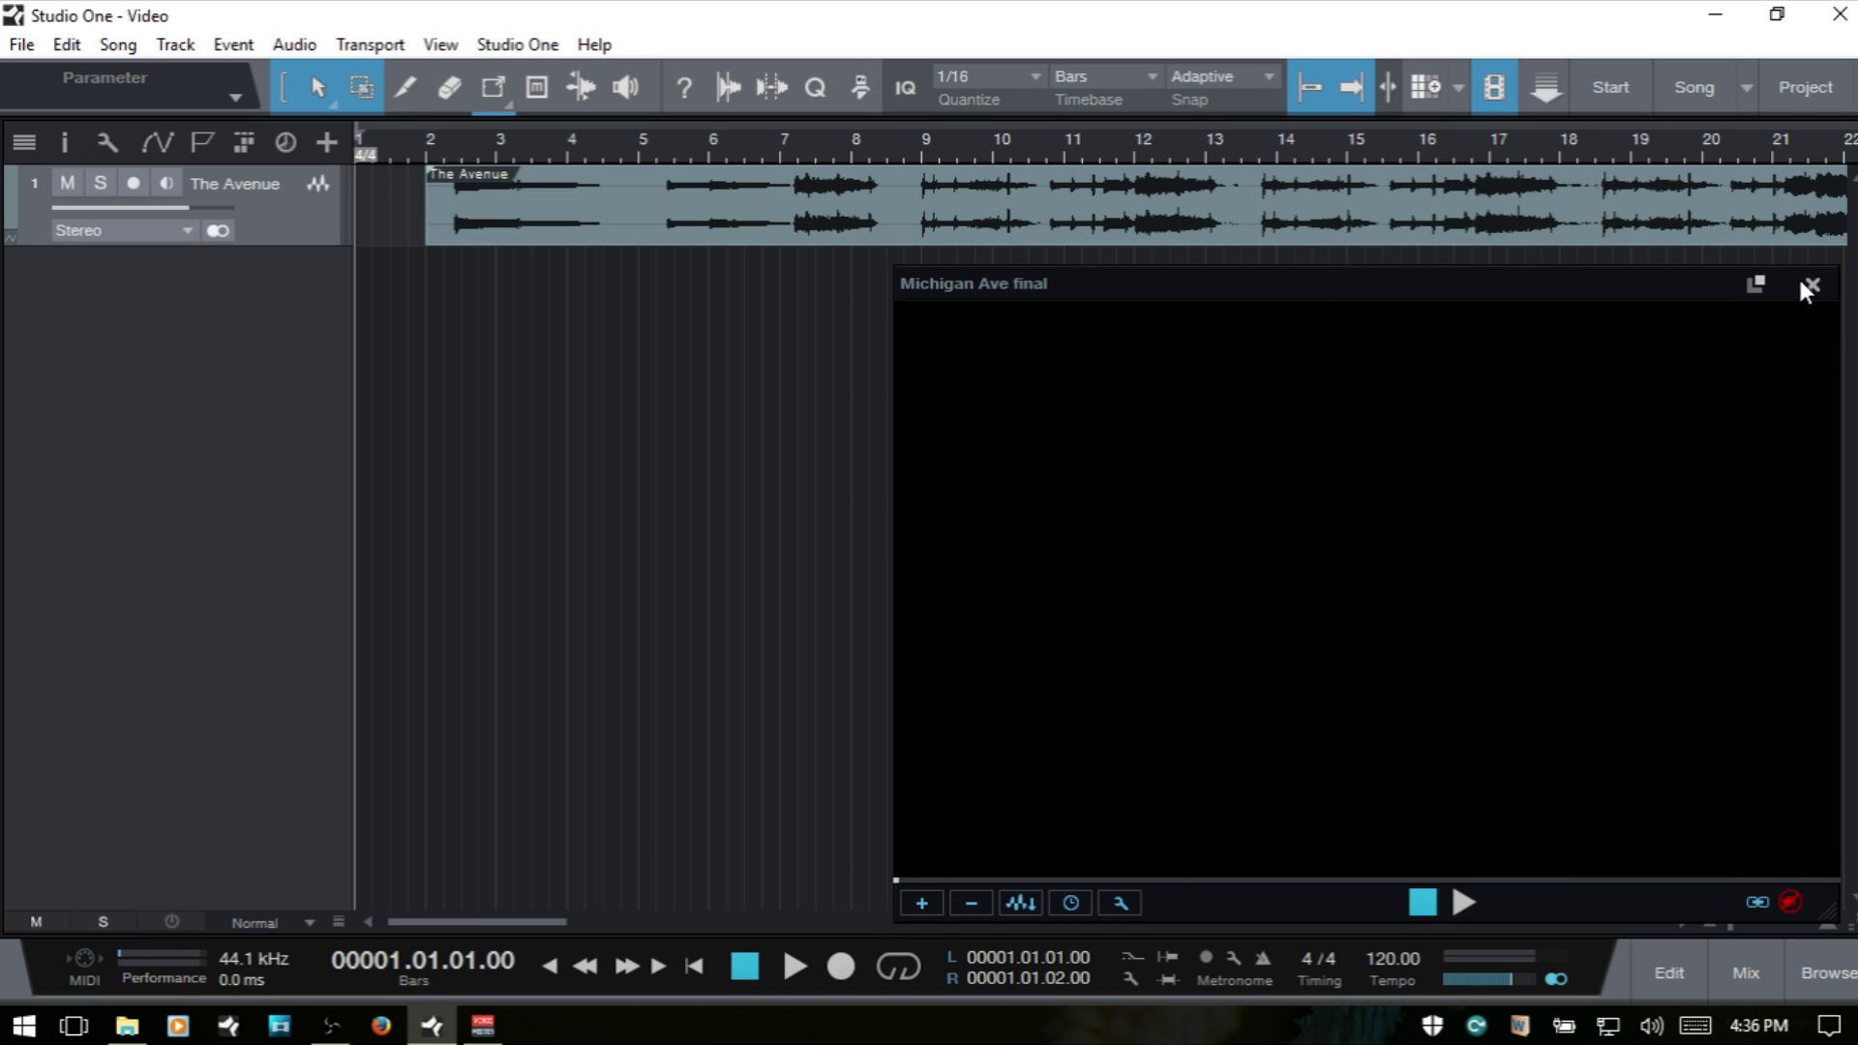
{"action": "mouse_move", "coordinate": [1328, 287]}
{"action": "left_mouse_down"}
{"action": "mouse_move", "coordinate": [1205, 274]}
{"action": "mouse_move", "coordinate": [1451, 299]}
{"action": "mouse_move", "coordinate": [1317, 268]}
{"action": "mouse_move", "coordinate": [1347, 280]}
{"action": "left_mouse_up"}
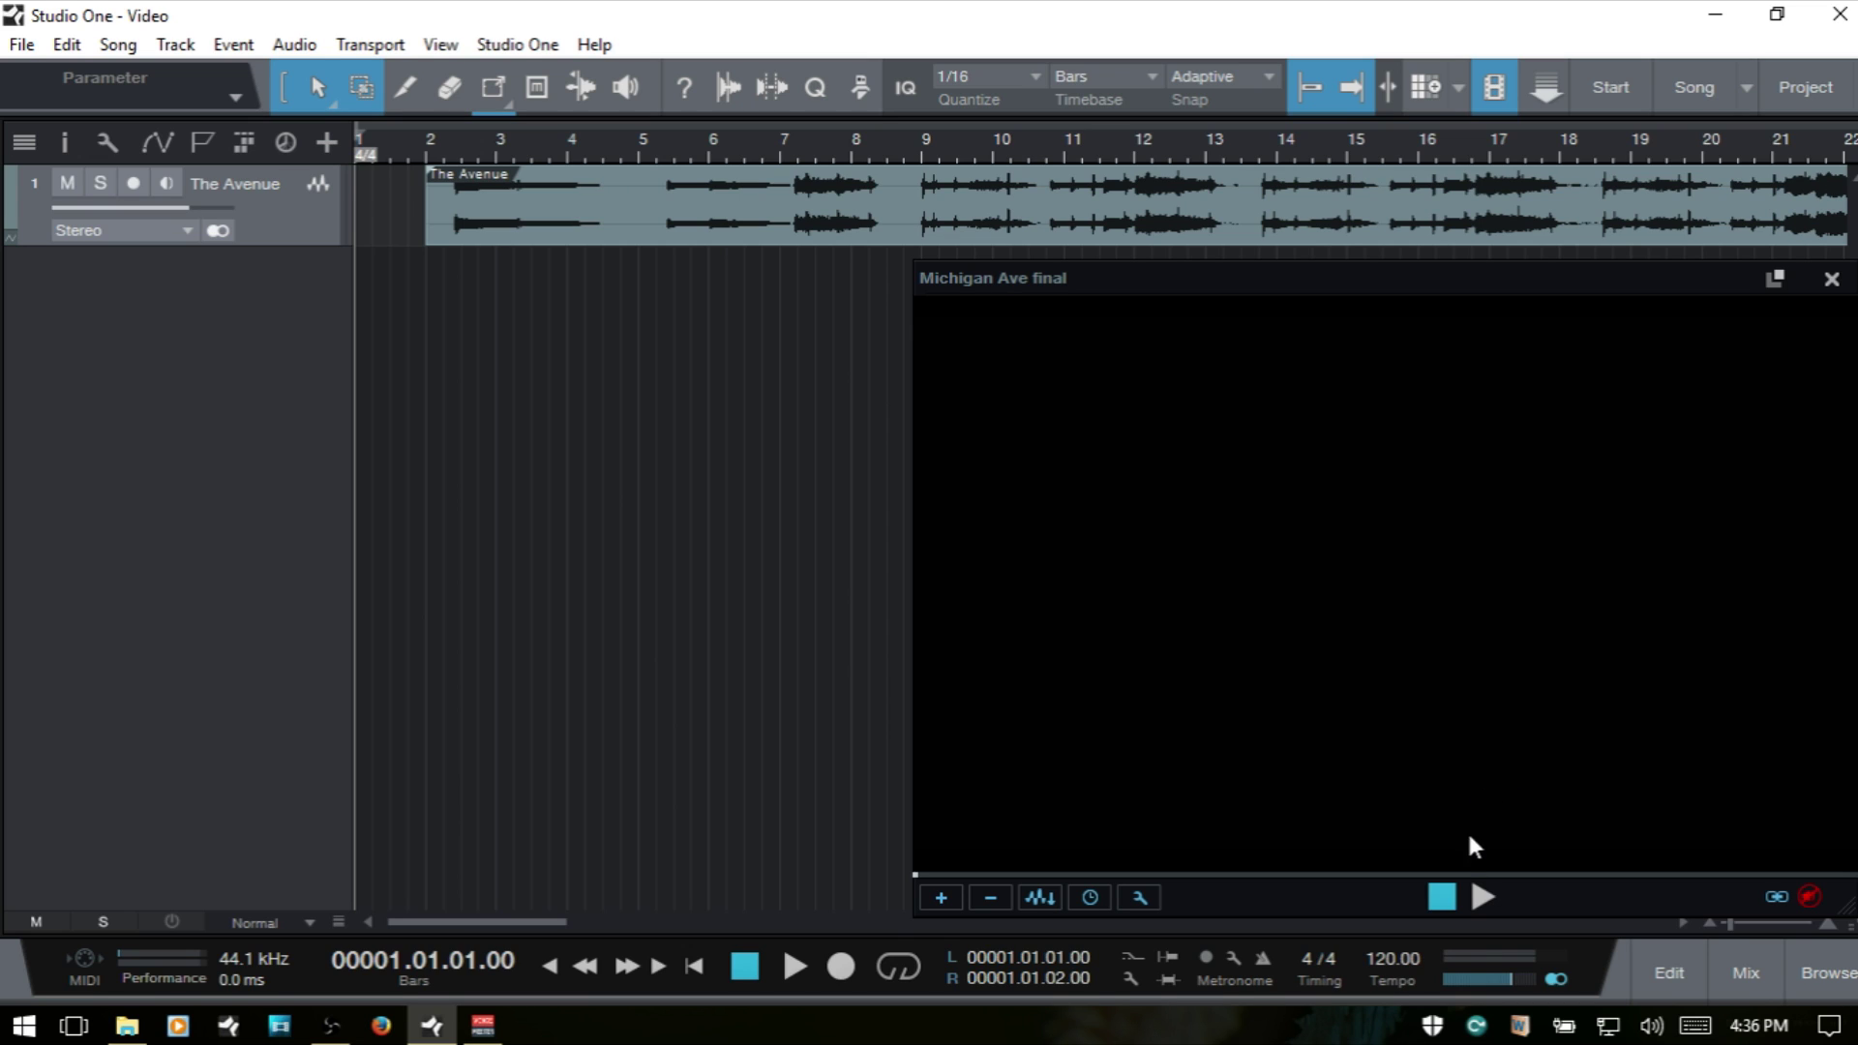
{"action": "left_click", "coordinate": [1480, 897]}
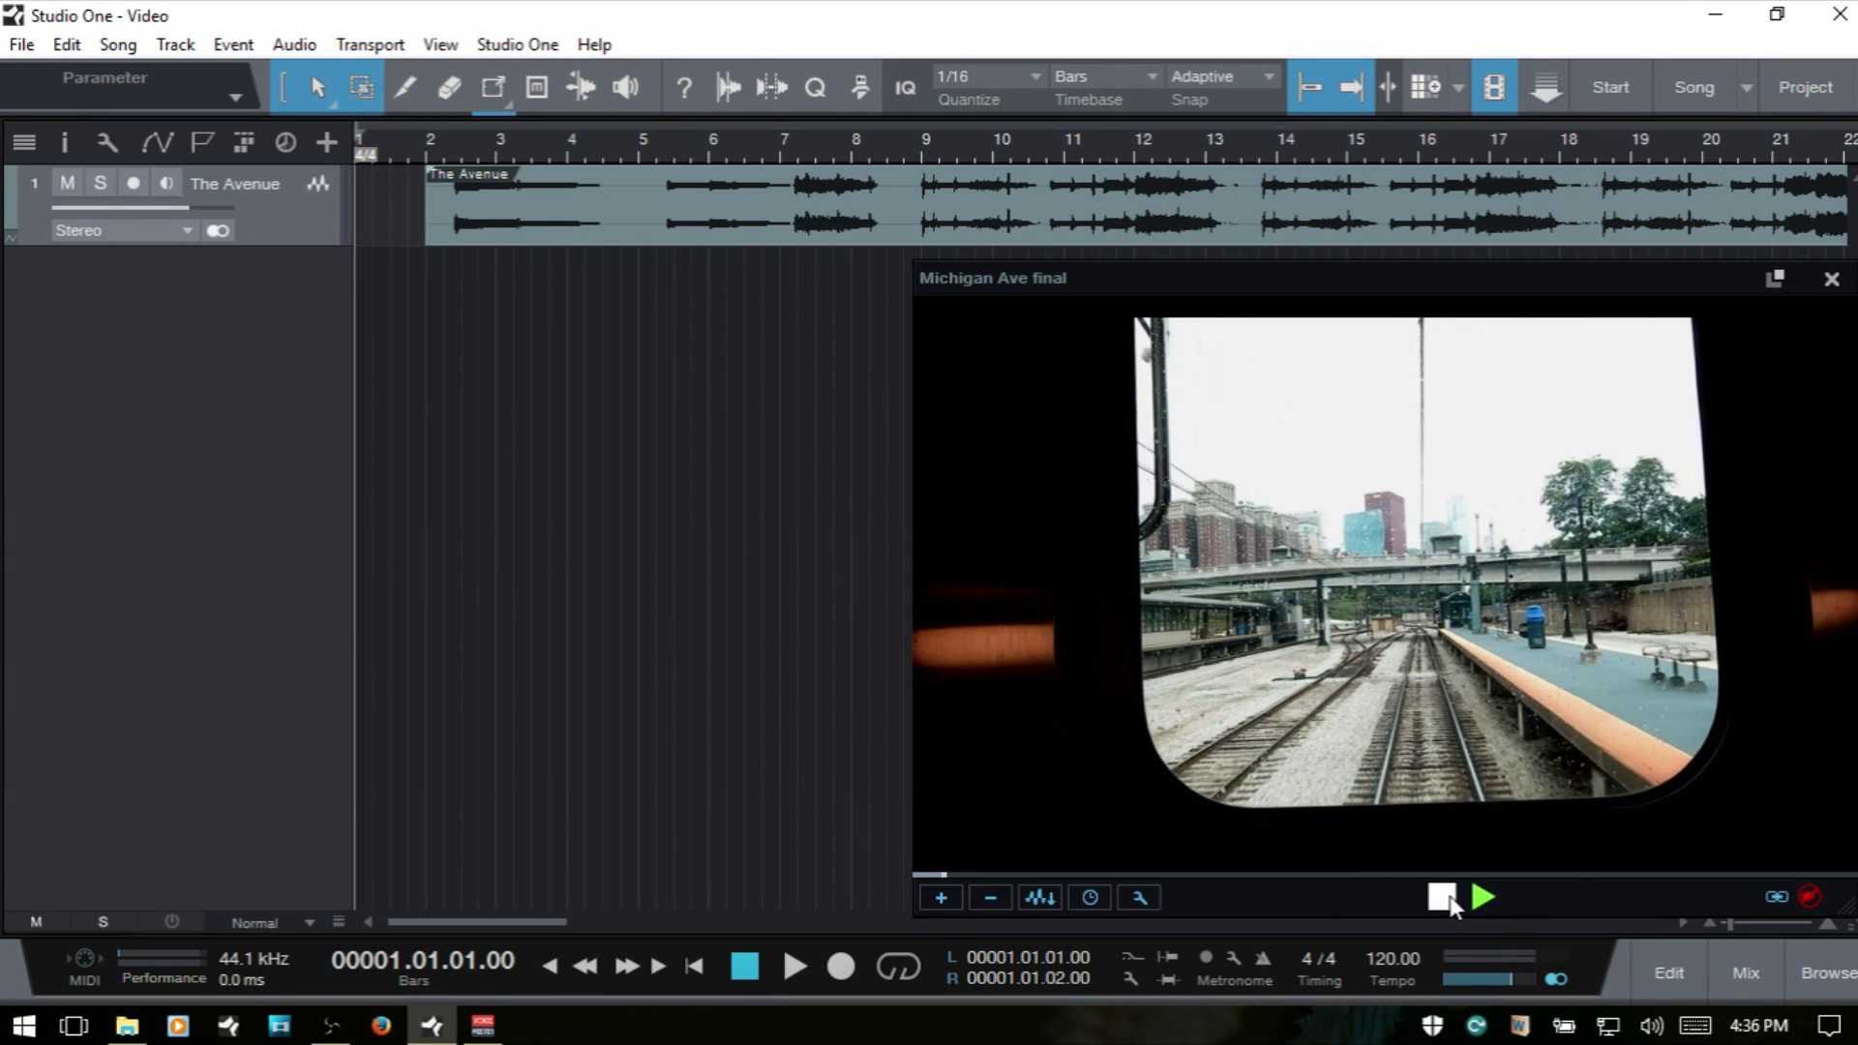
{"action": "left_click", "coordinate": [1442, 897]}
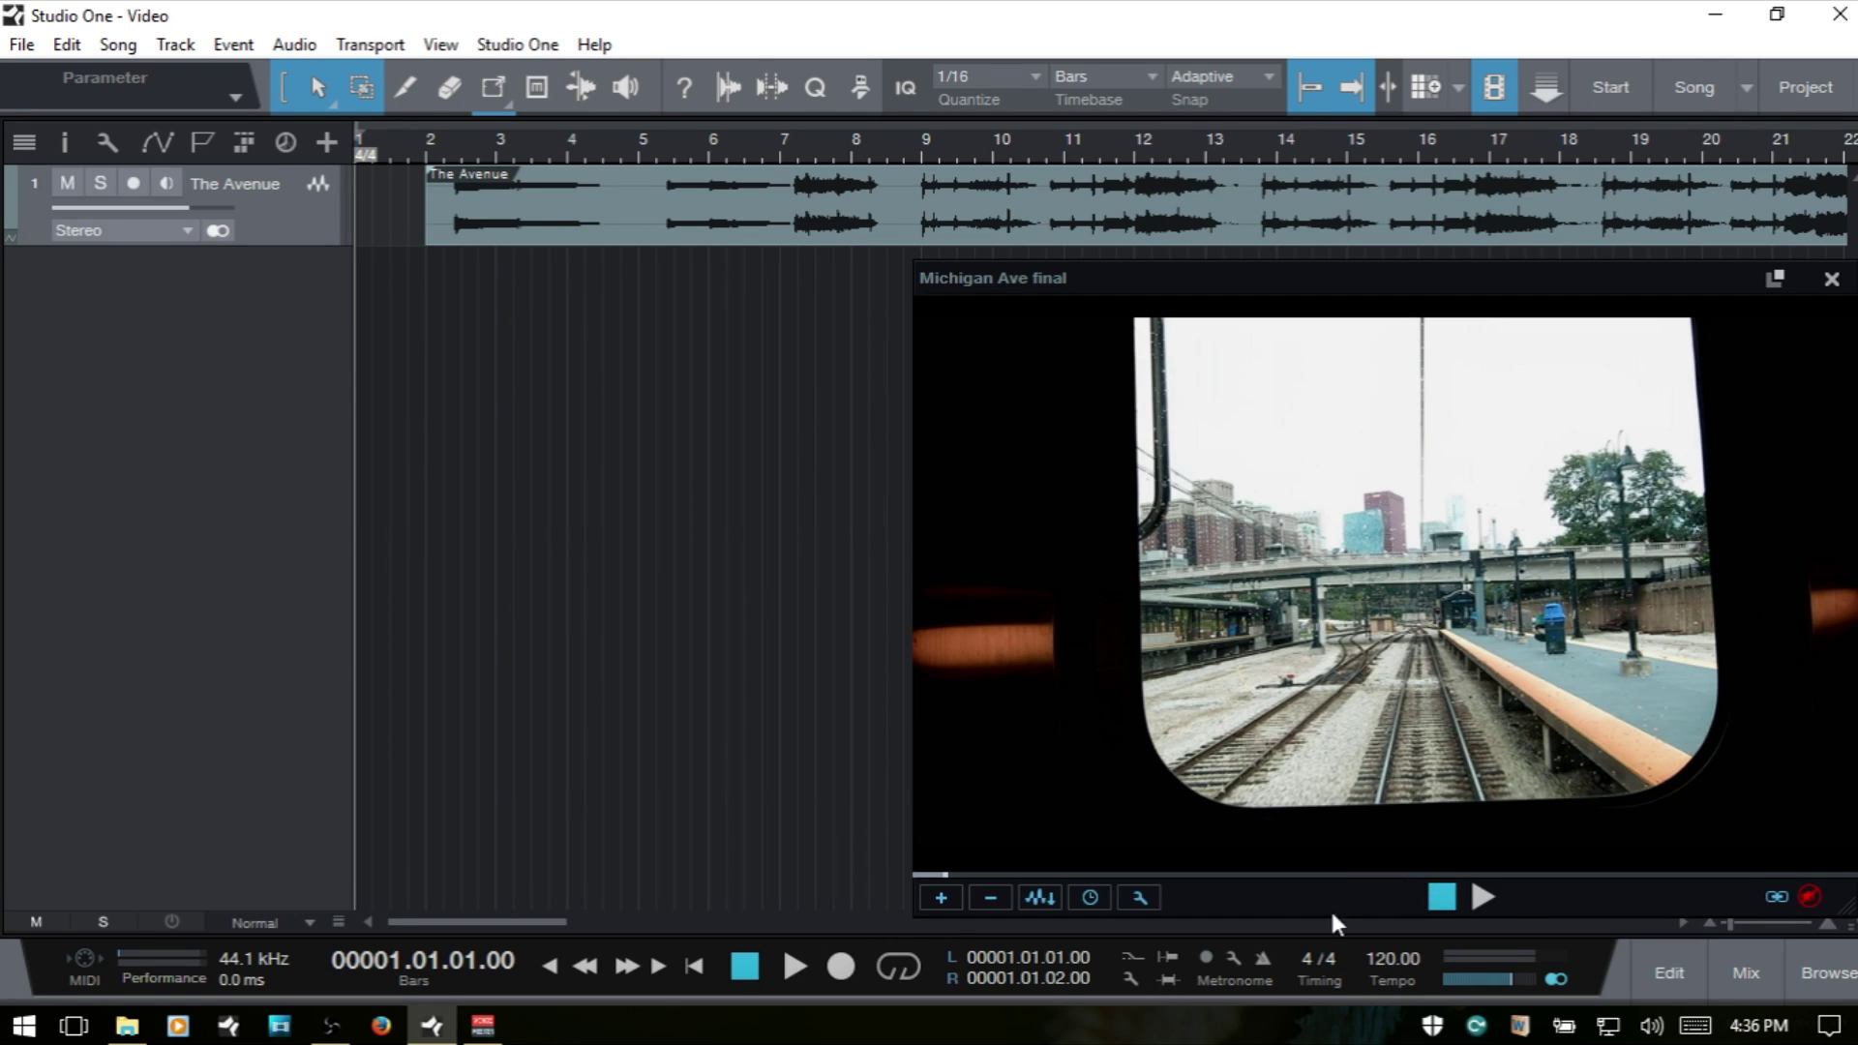
{"action": "left_click", "coordinate": [693, 966]}
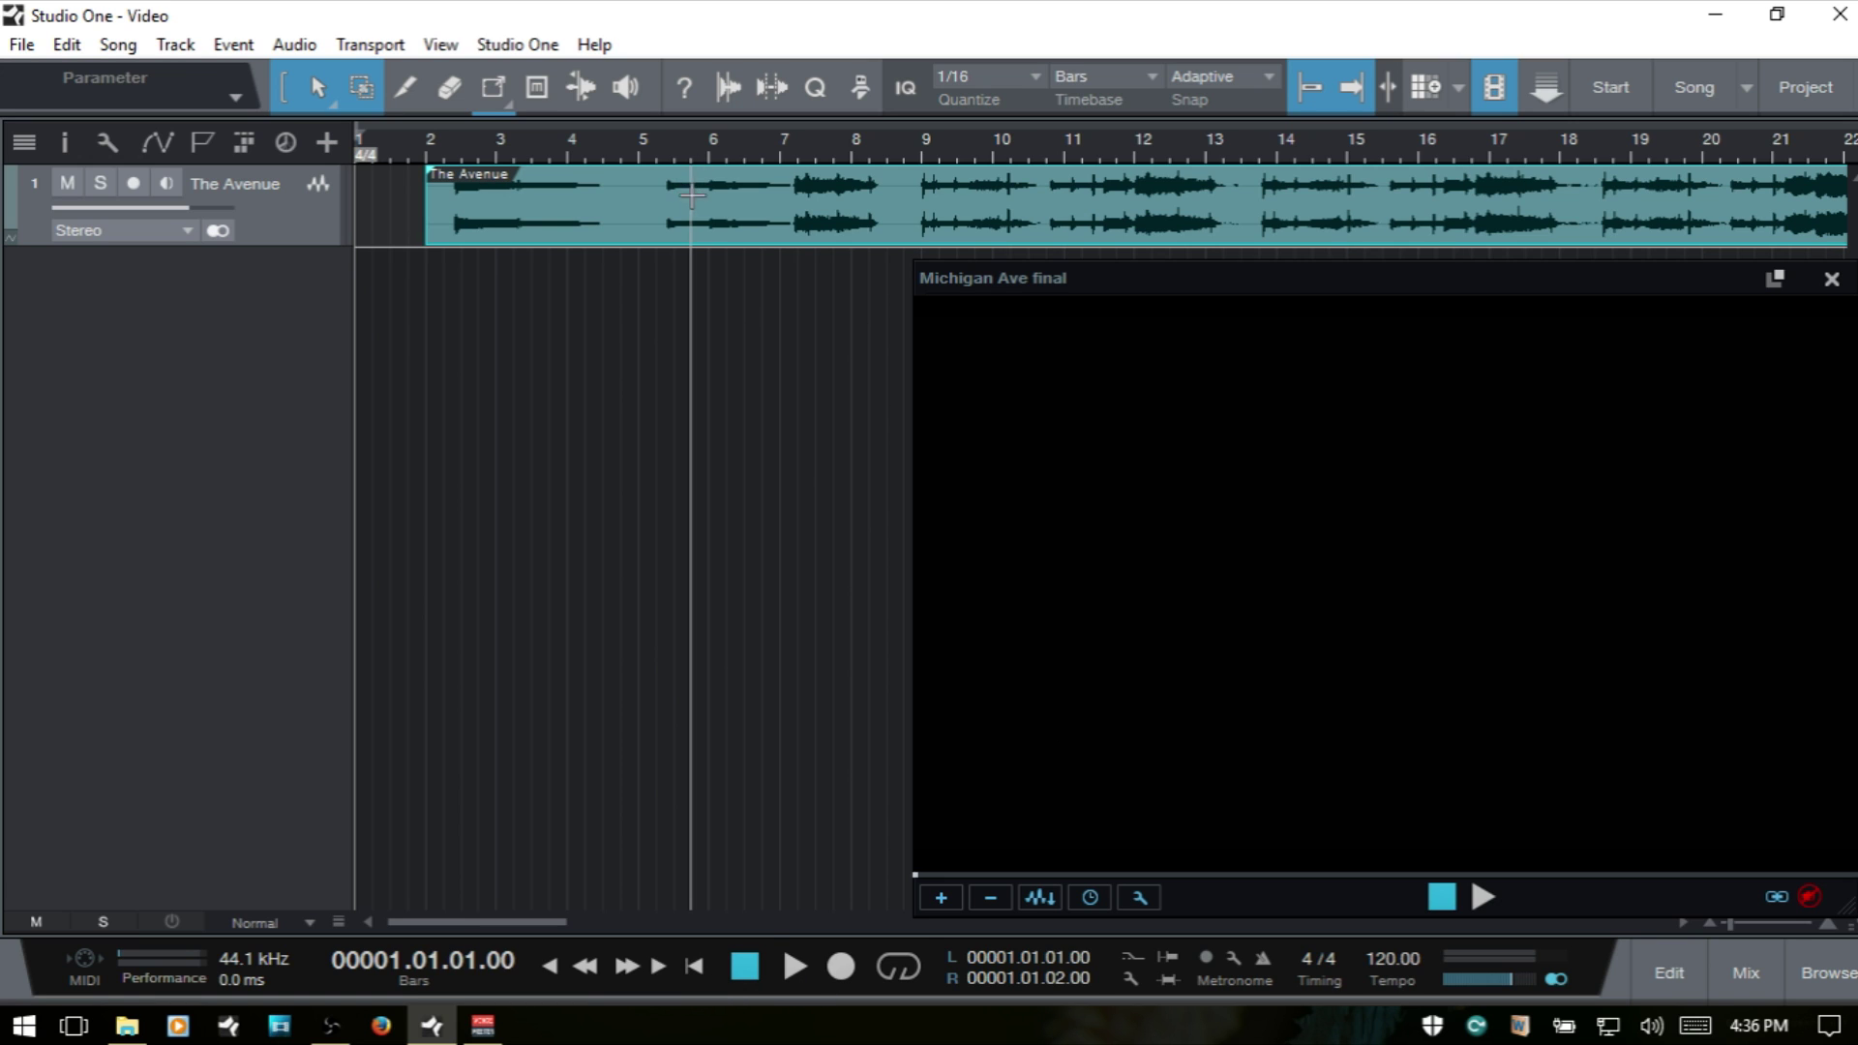
Slide The Avenue audio clip earlier to bar 1 and play it briefly against the video.
{"action": "left_click_drag", "start_coordinate": [724, 224], "coordinate": [648, 217]}
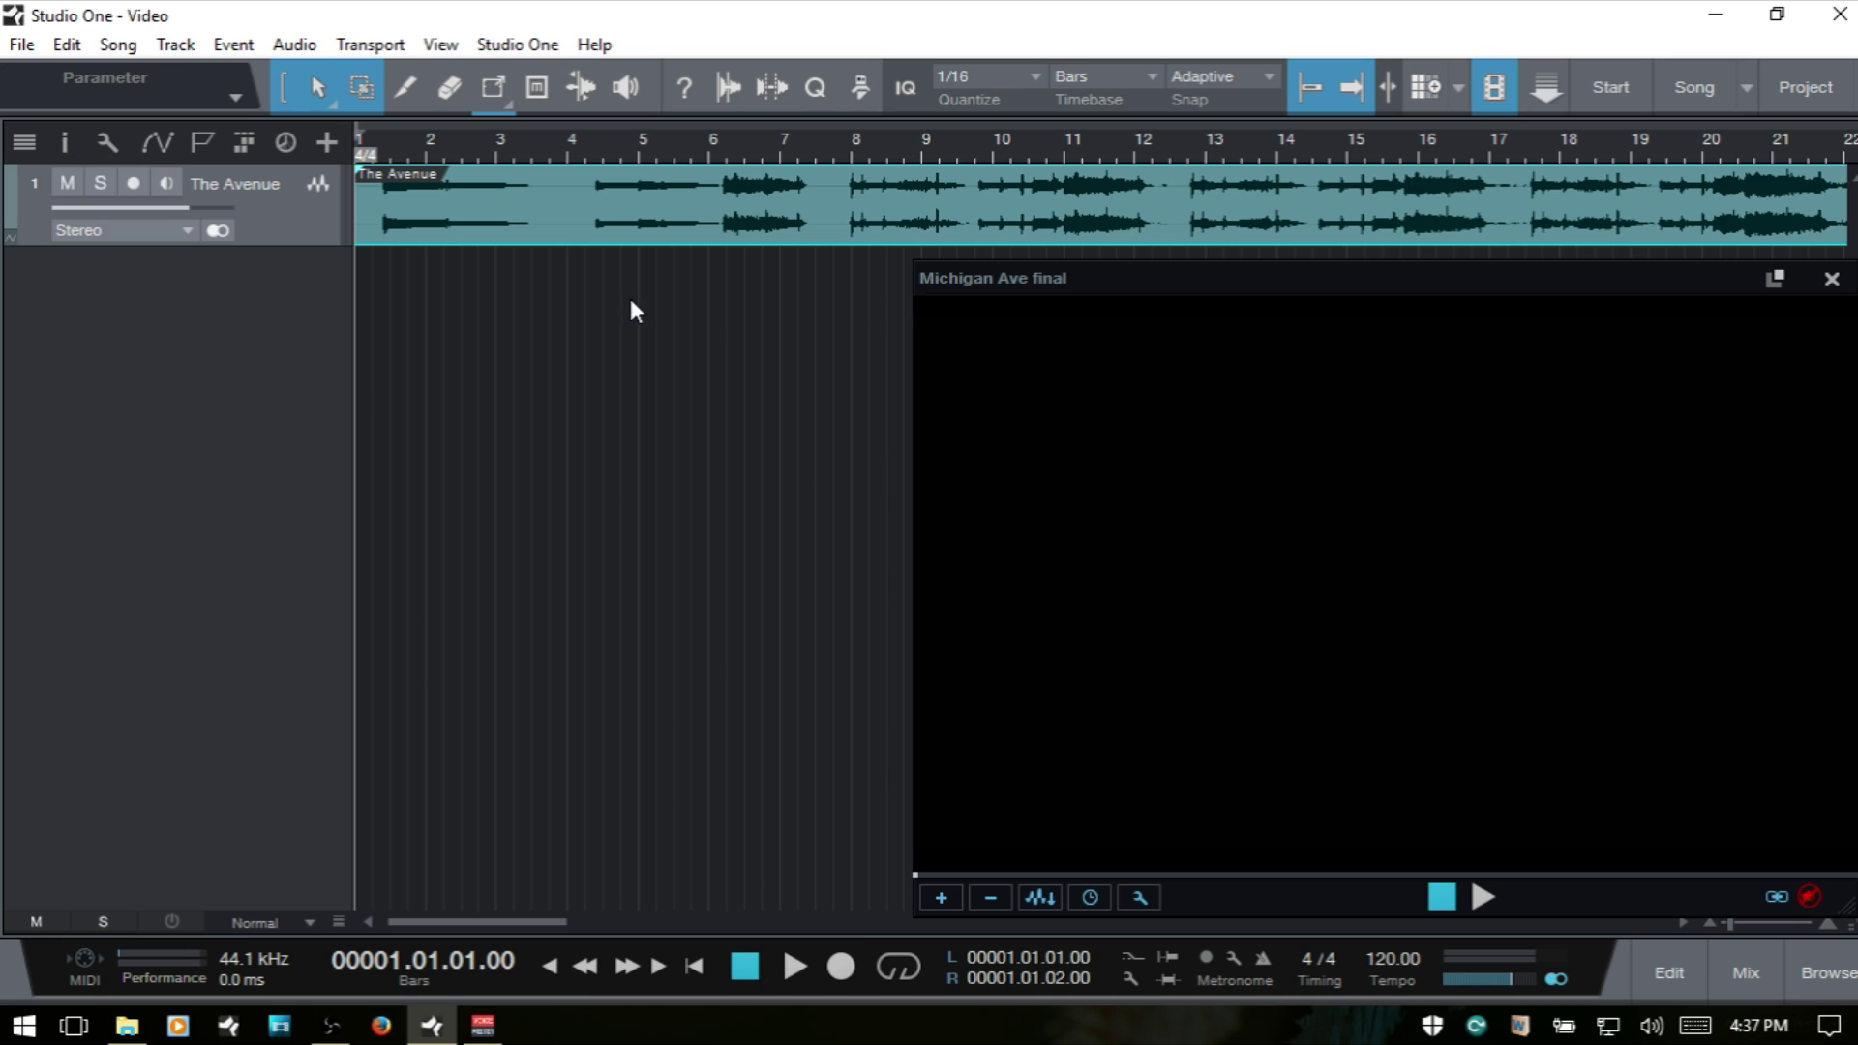
{"action": "key", "text": "space"}
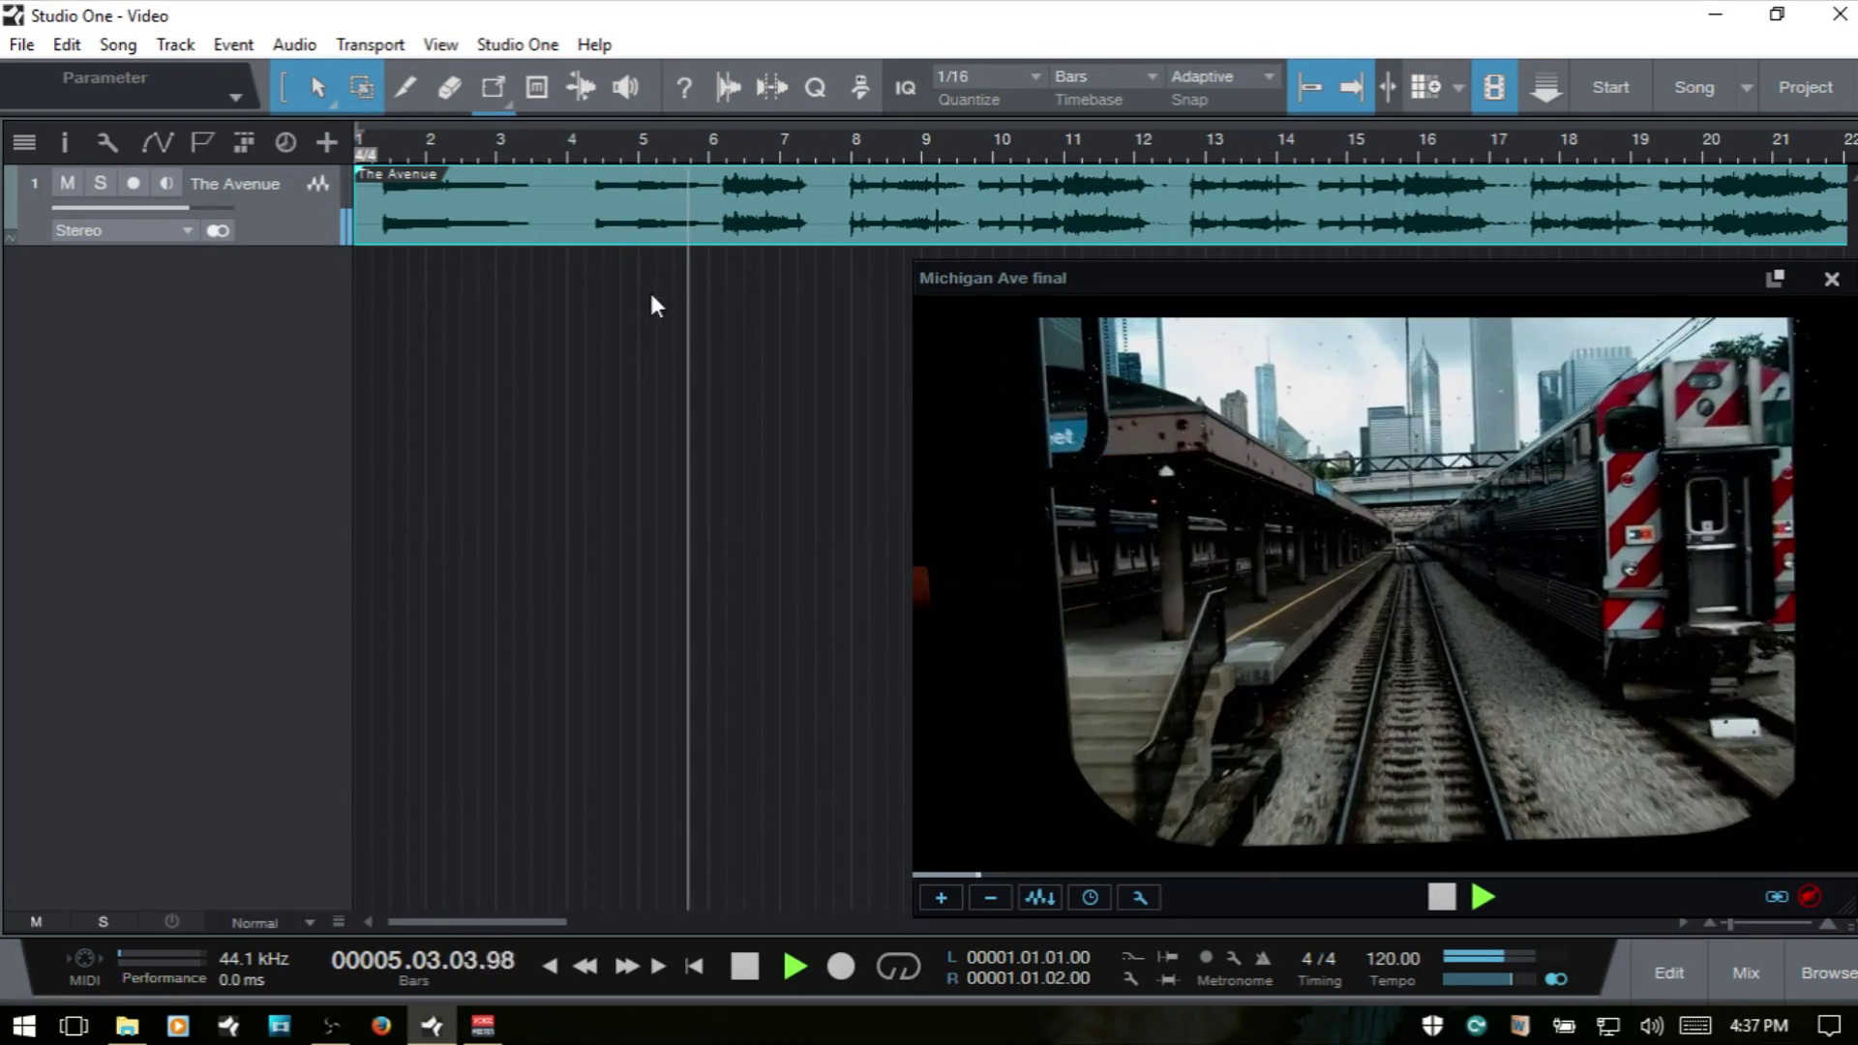
{"action": "key", "text": "space"}
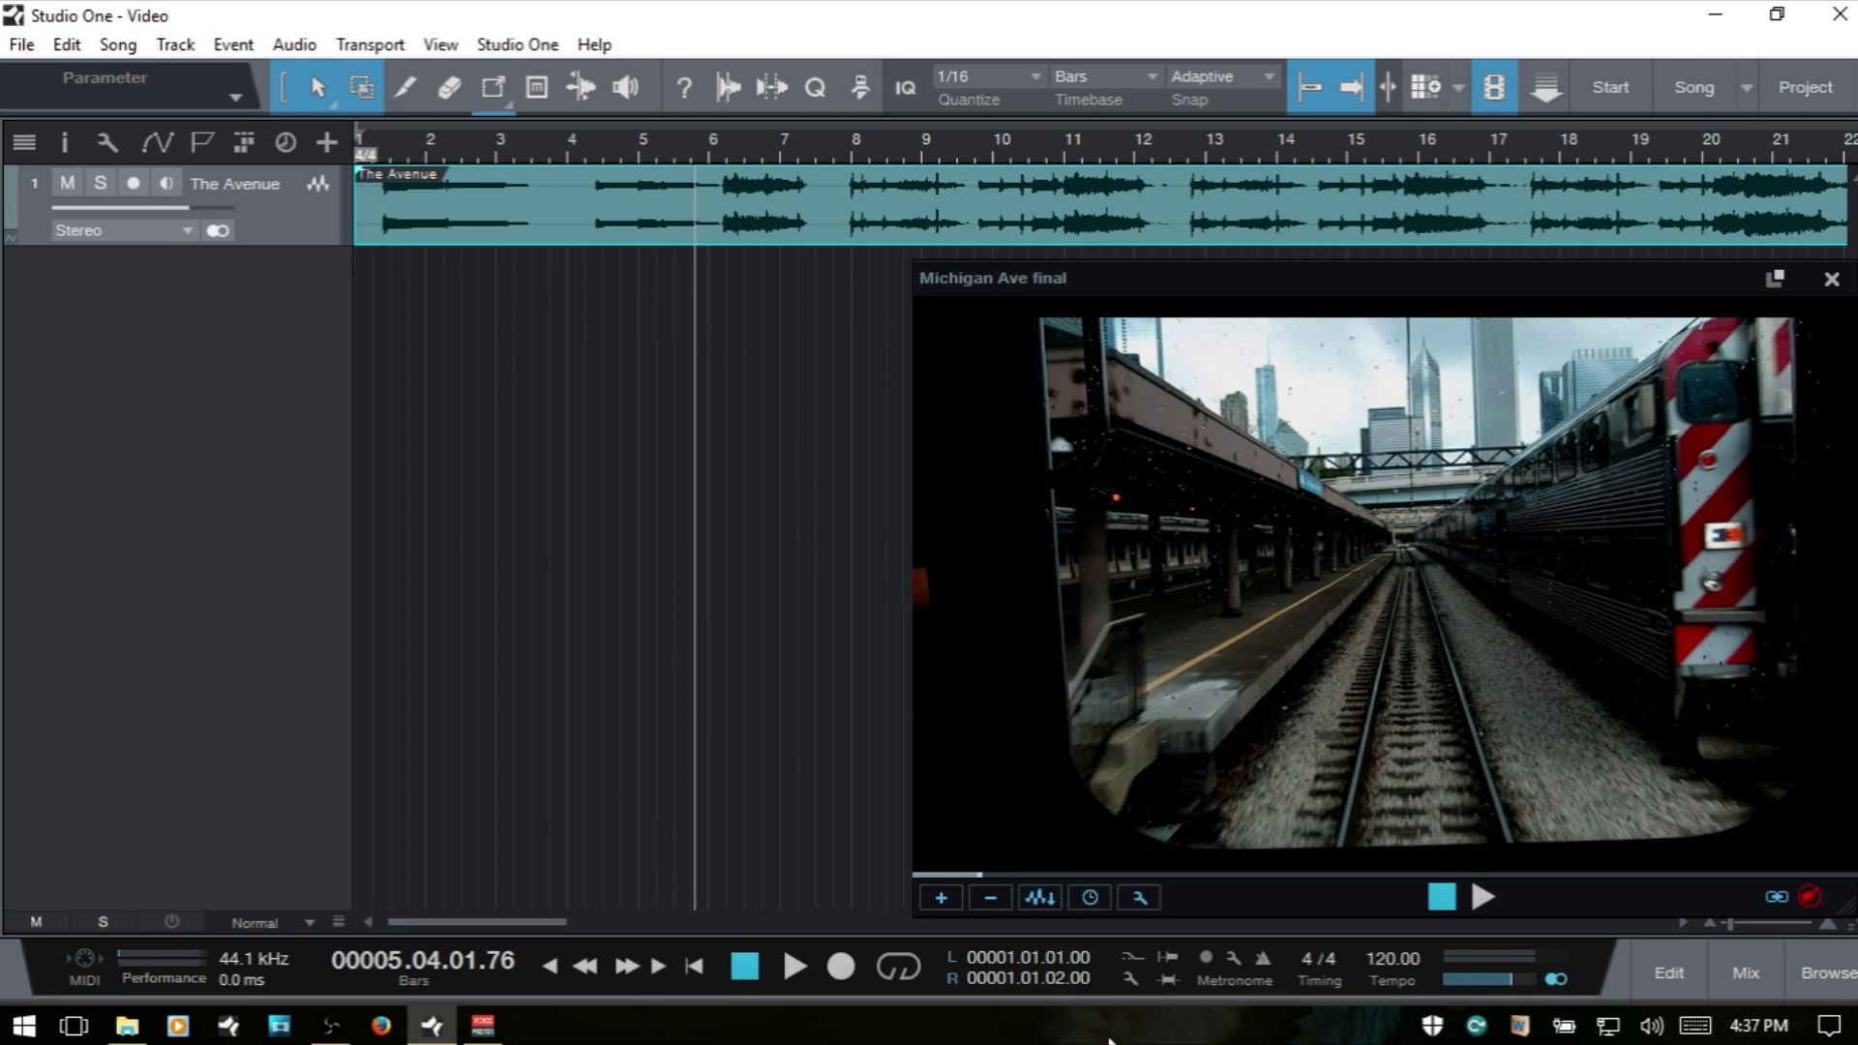
Set the video offset to -5 frames and play the song to check sync.
{"action": "left_click", "coordinate": [1087, 896]}
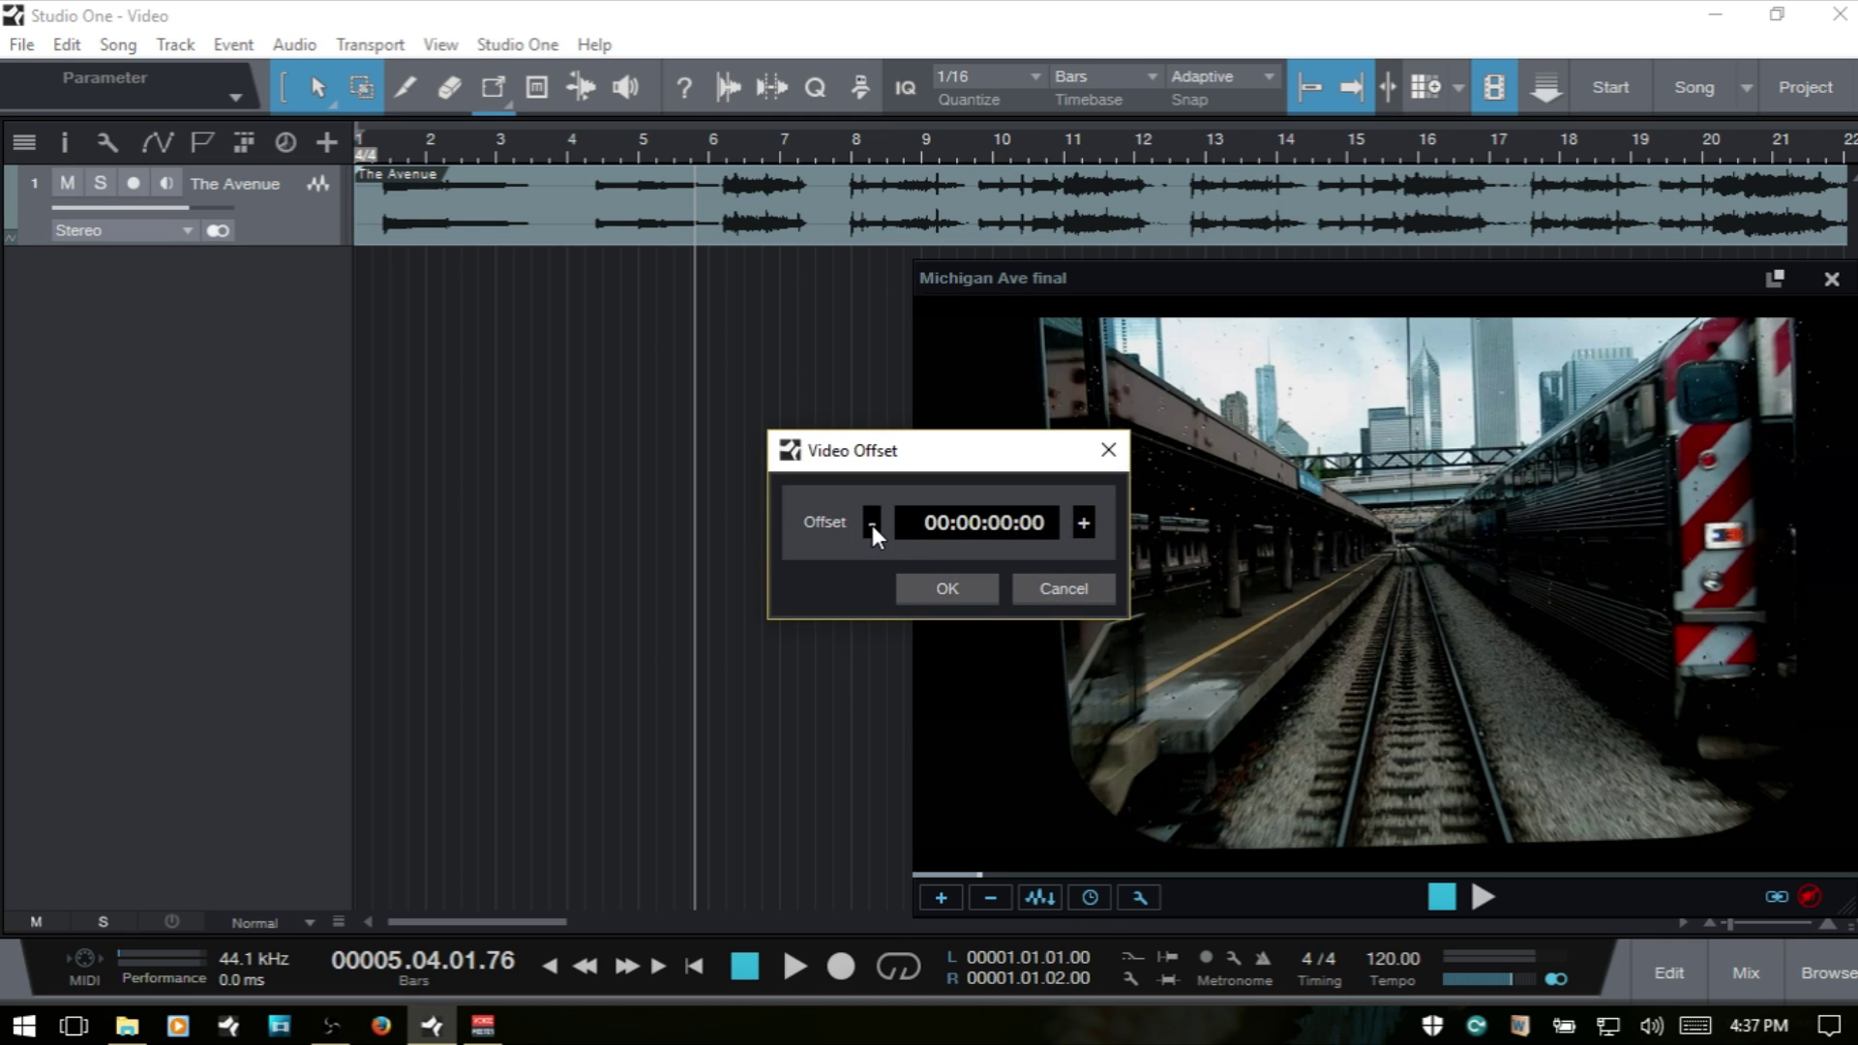
{"action": "left_click", "coordinate": [872, 525]}
{"action": "left_click", "coordinate": [873, 525]}
{"action": "left_click", "coordinate": [873, 525]}
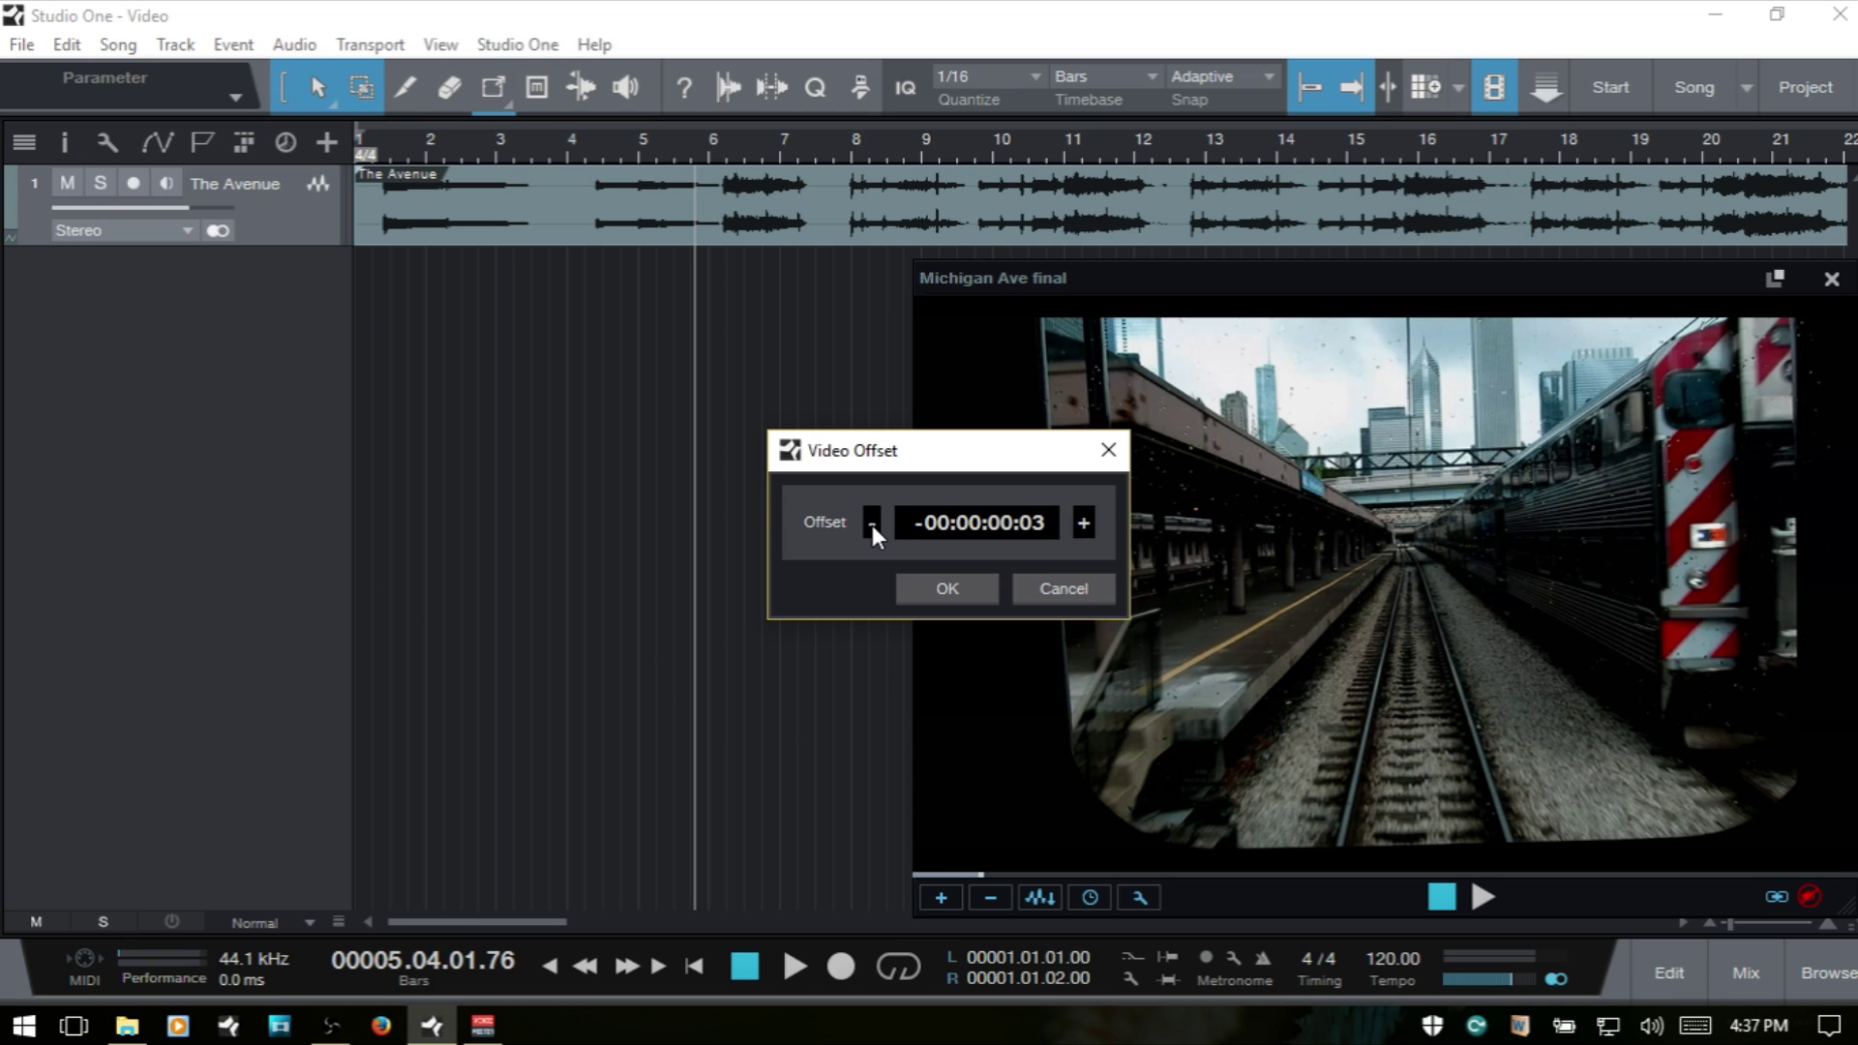
{"action": "left_click", "coordinate": [872, 525]}
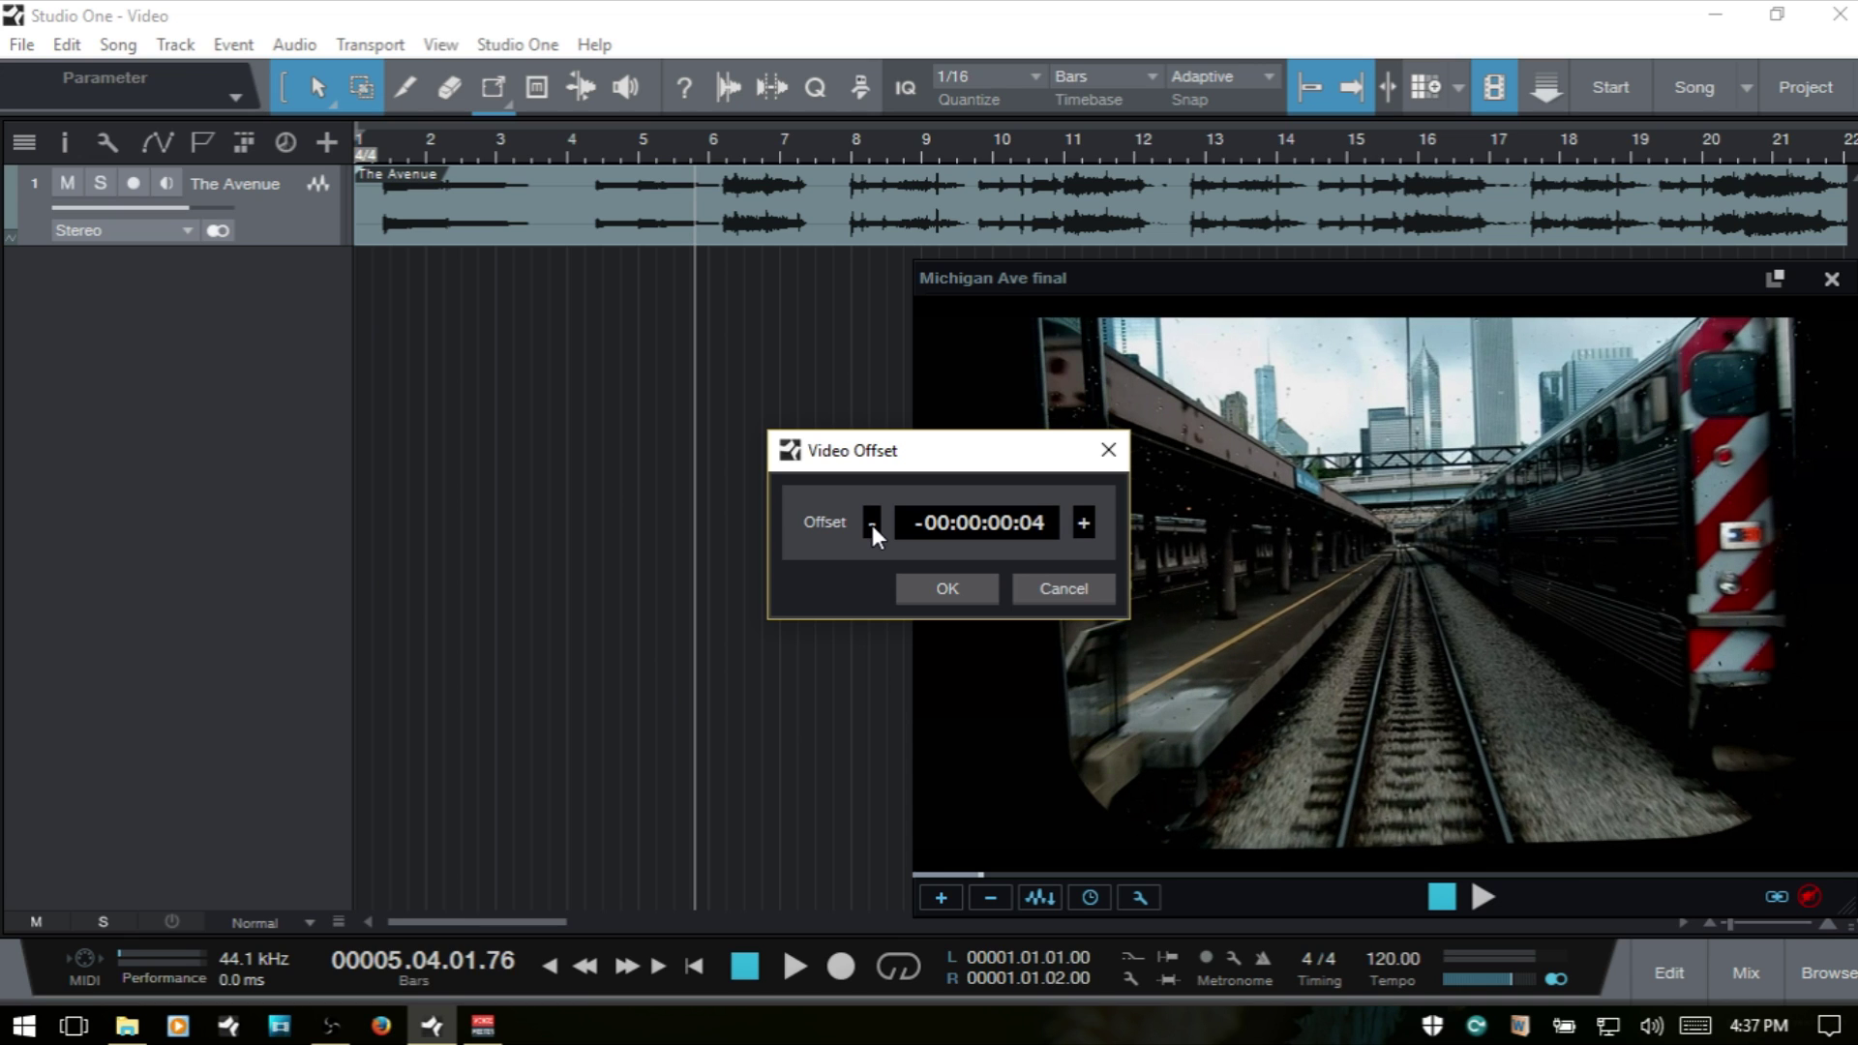
{"action": "left_click", "coordinate": [873, 525]}
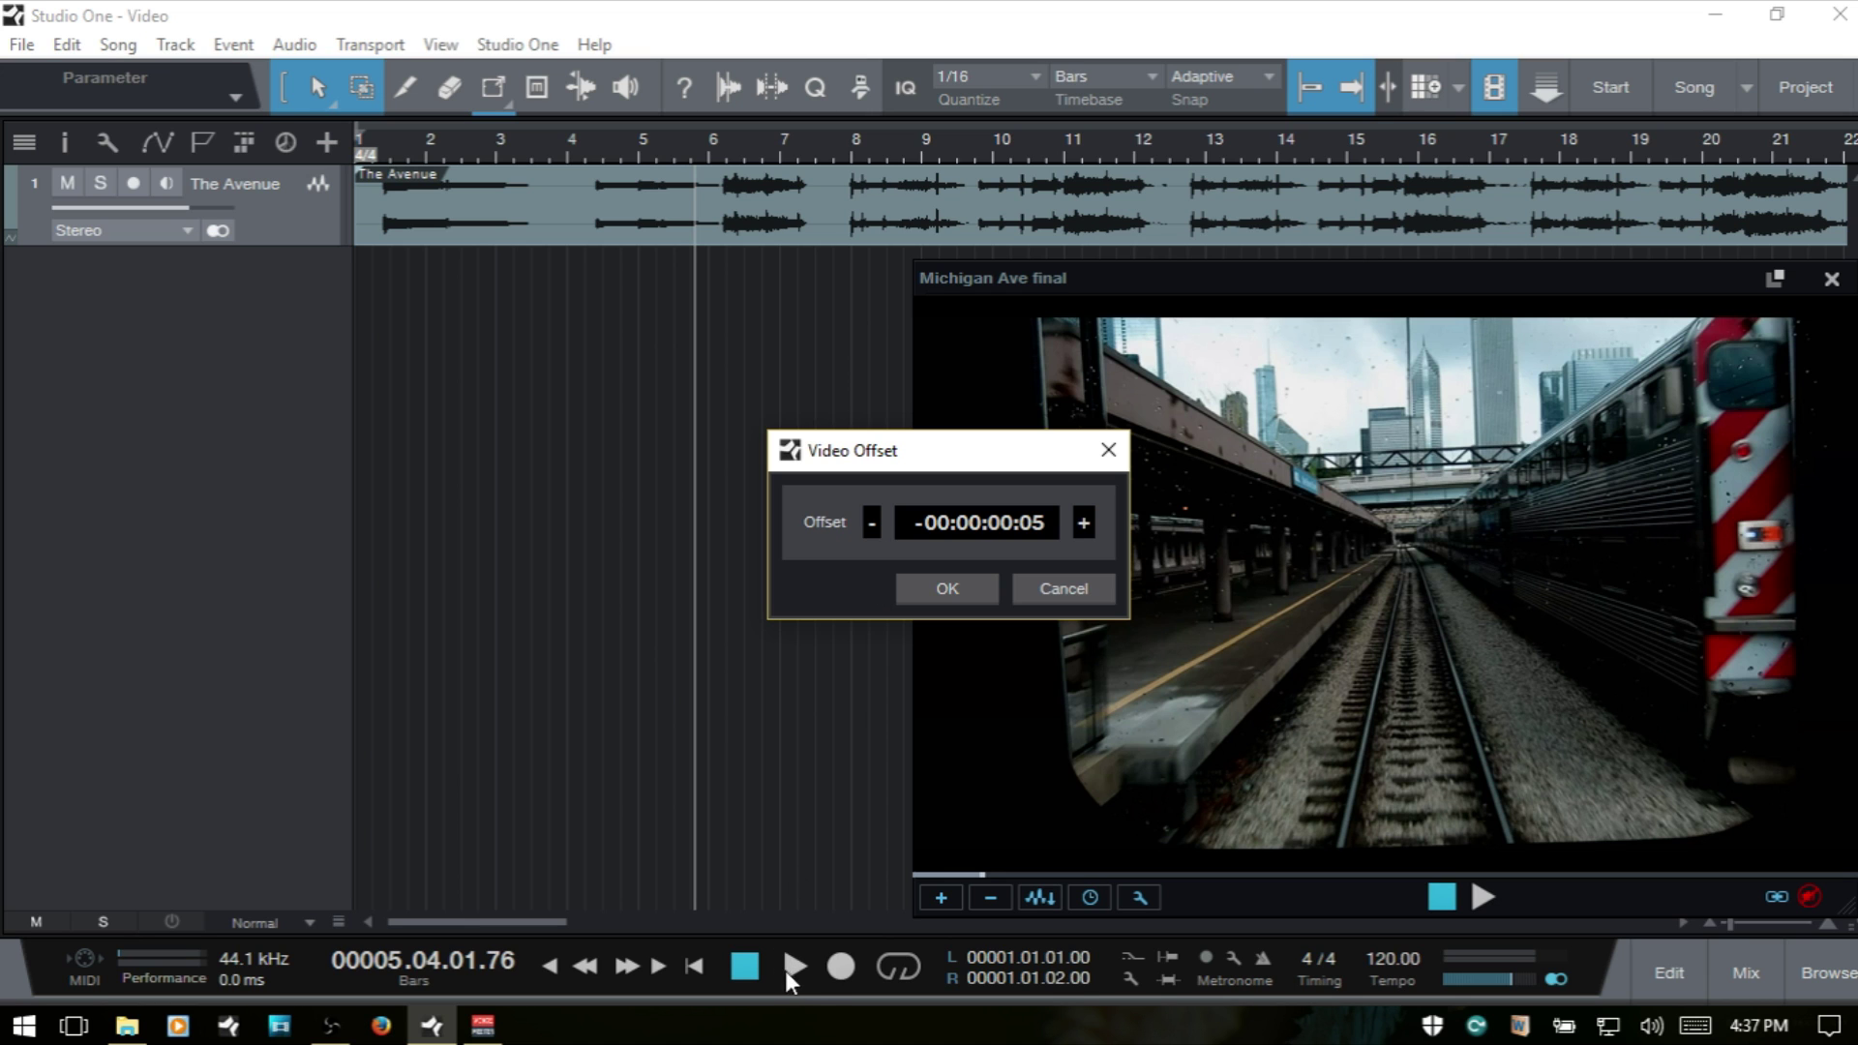
{"action": "left_click", "coordinate": [940, 586]}
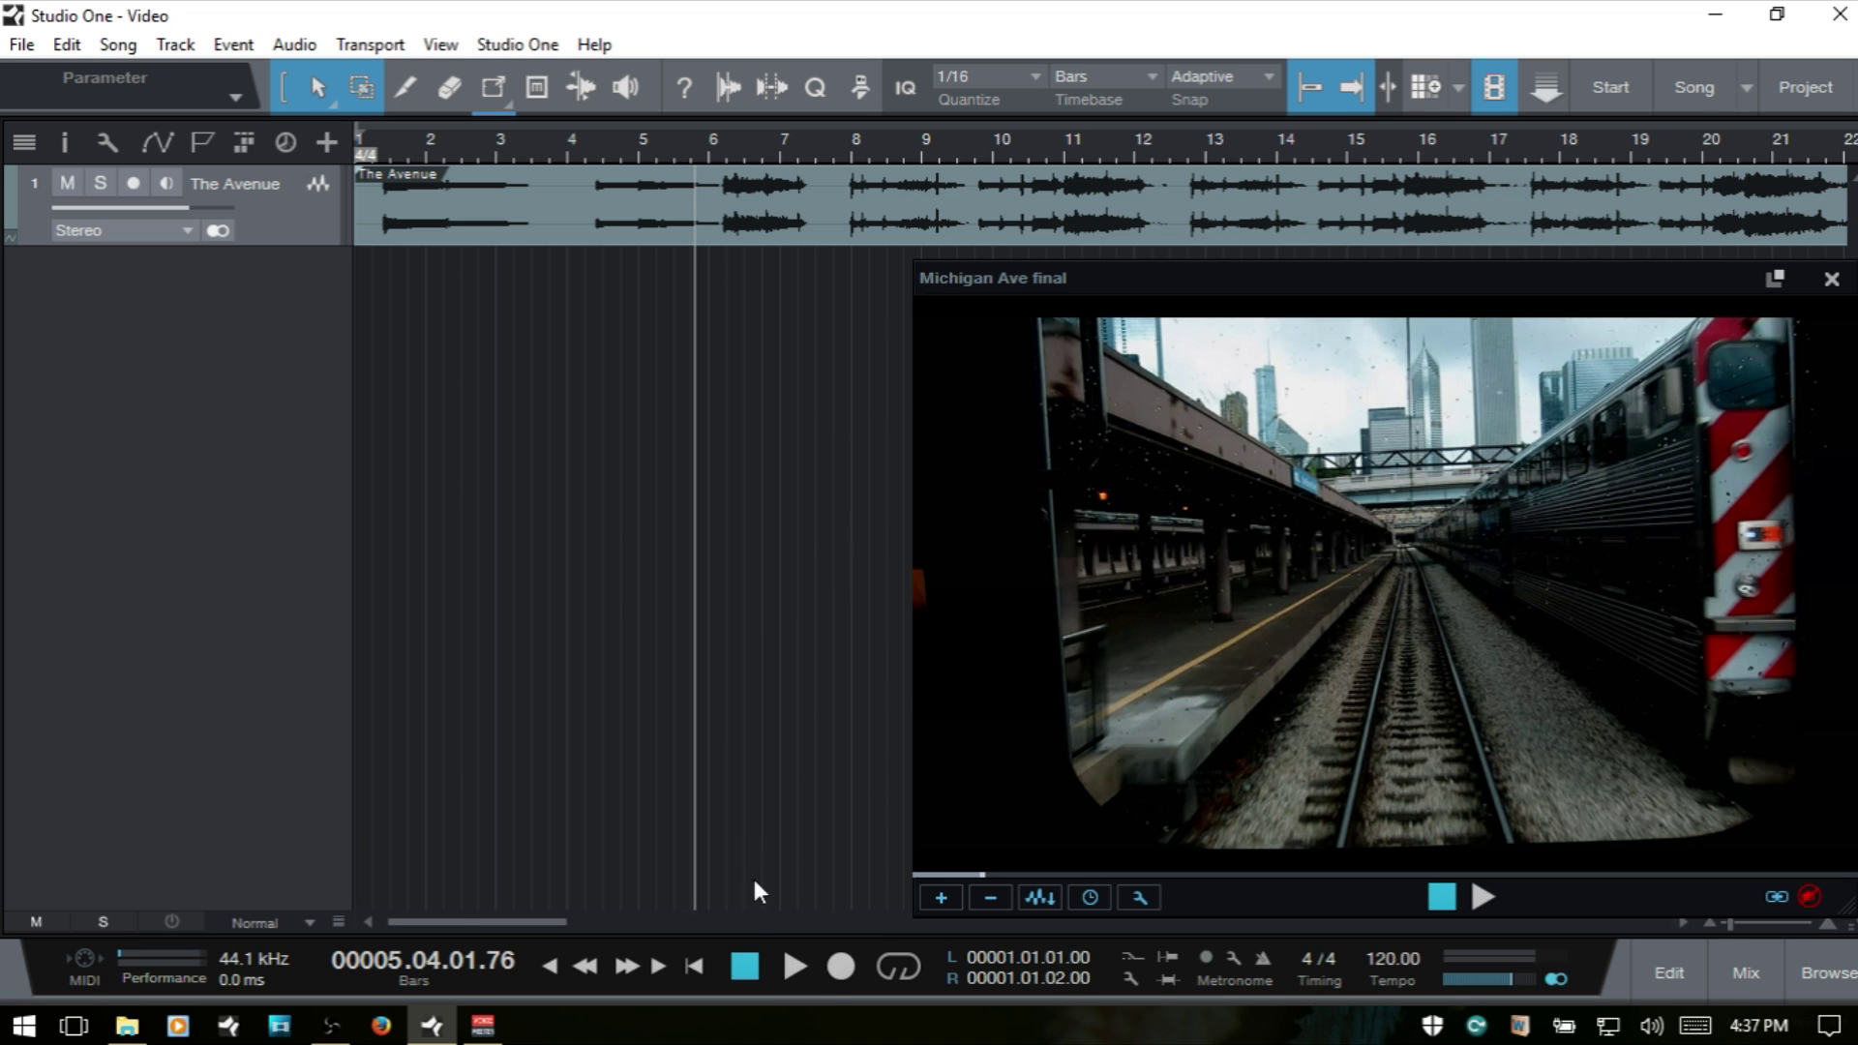
{"action": "left_click", "coordinate": [794, 966]}
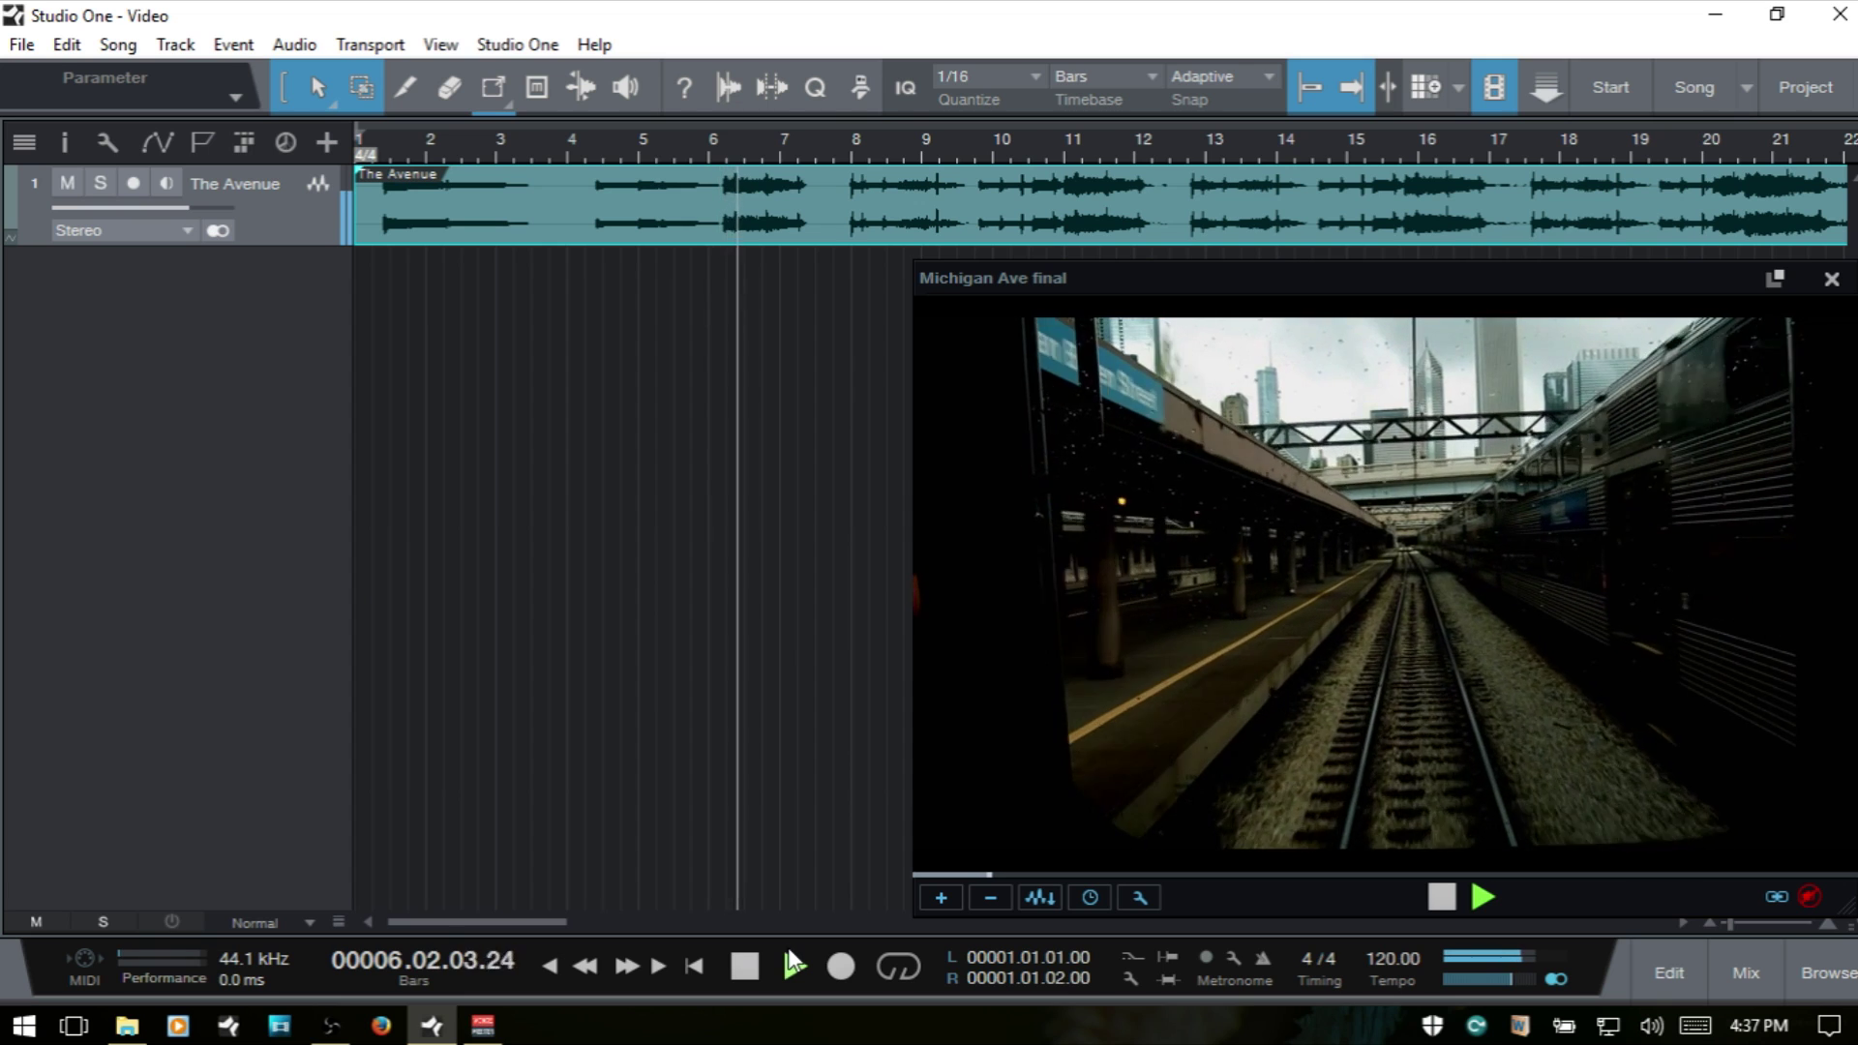
{"action": "key", "text": "space"}
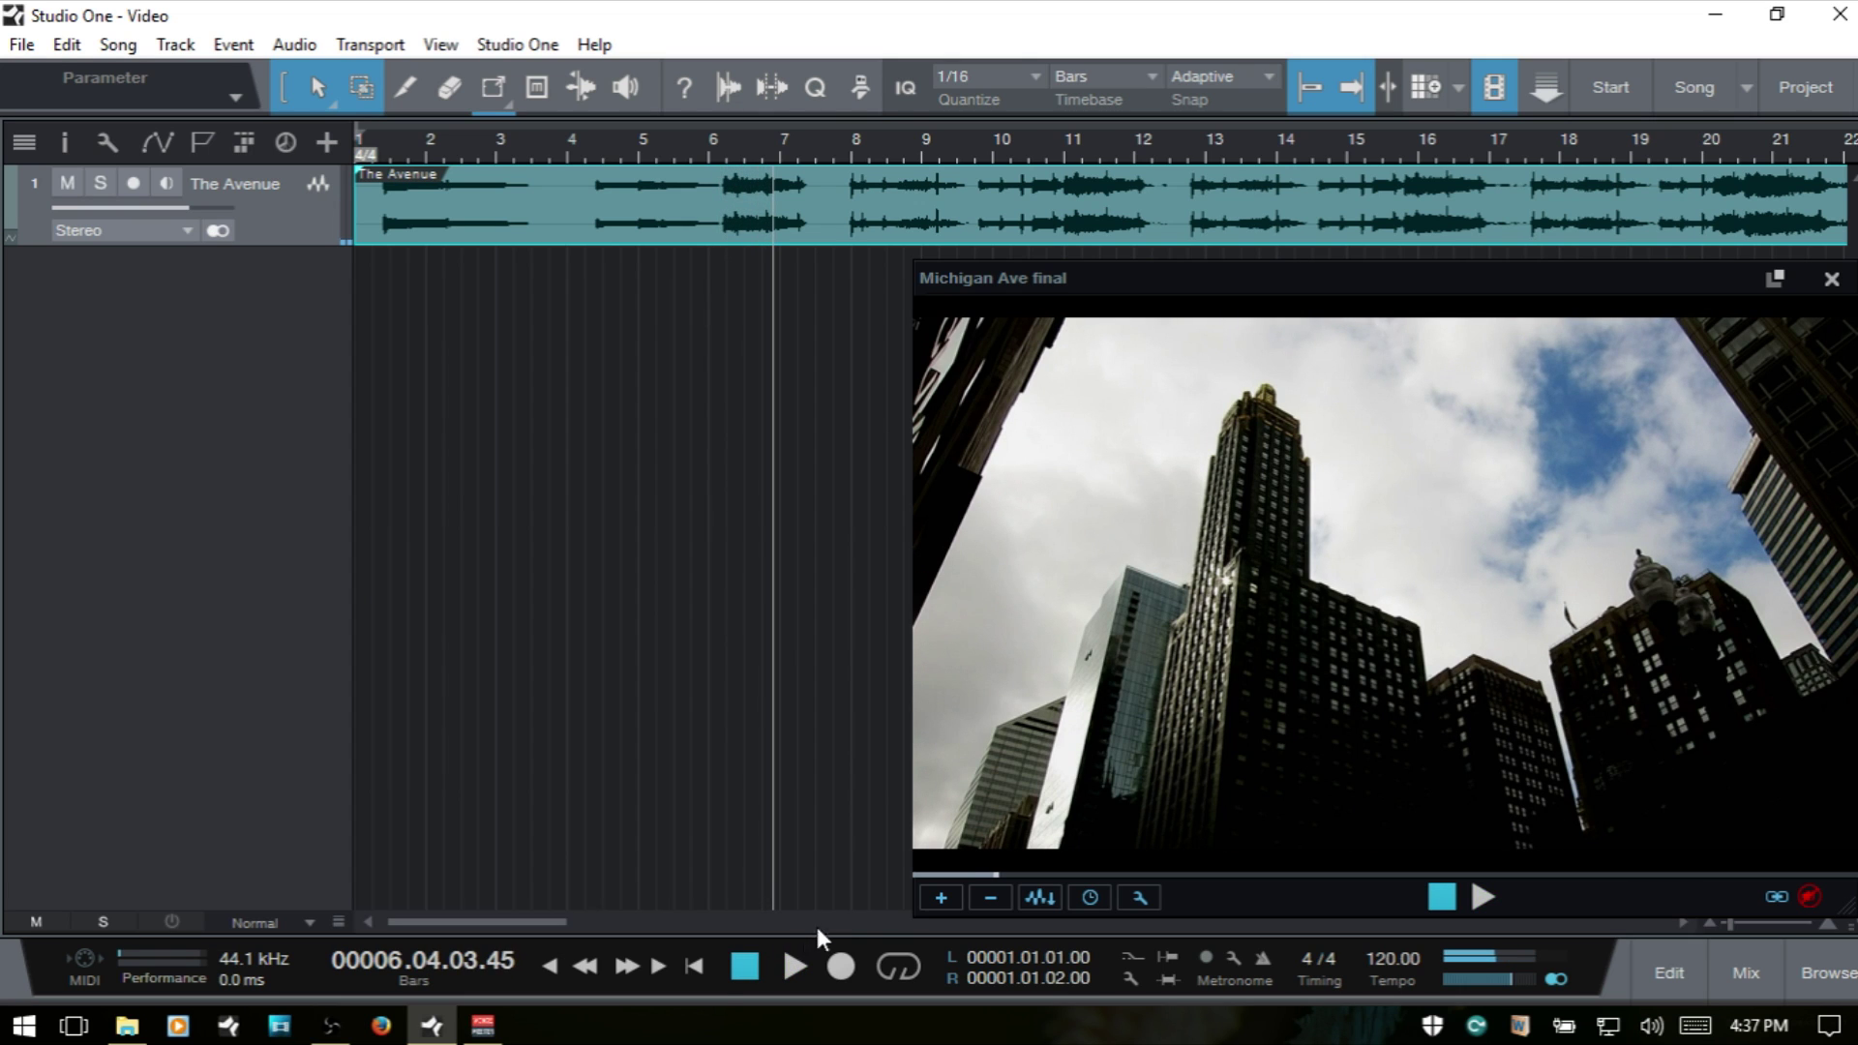
Nudge the video offset to -7 frames and review playback.
{"action": "left_click", "coordinate": [1089, 897]}
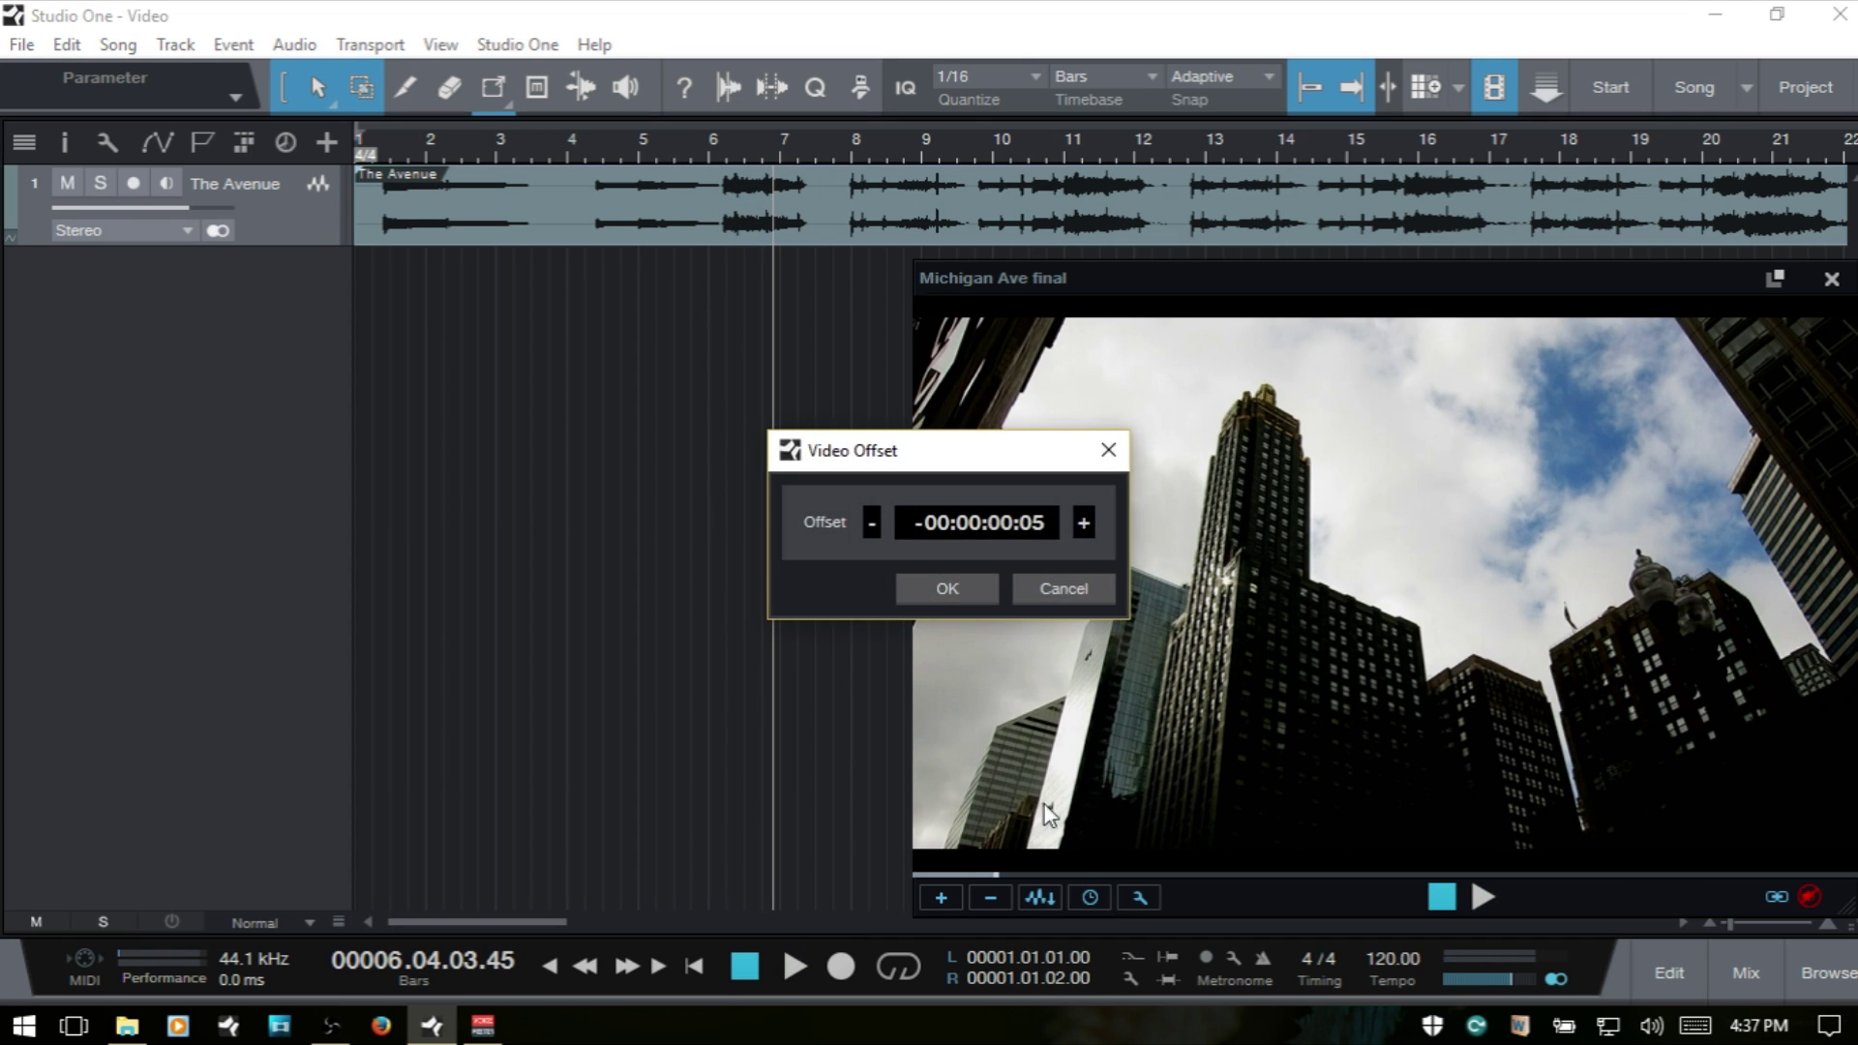
{"action": "left_click", "coordinate": [872, 524]}
{"action": "left_click", "coordinate": [944, 592]}
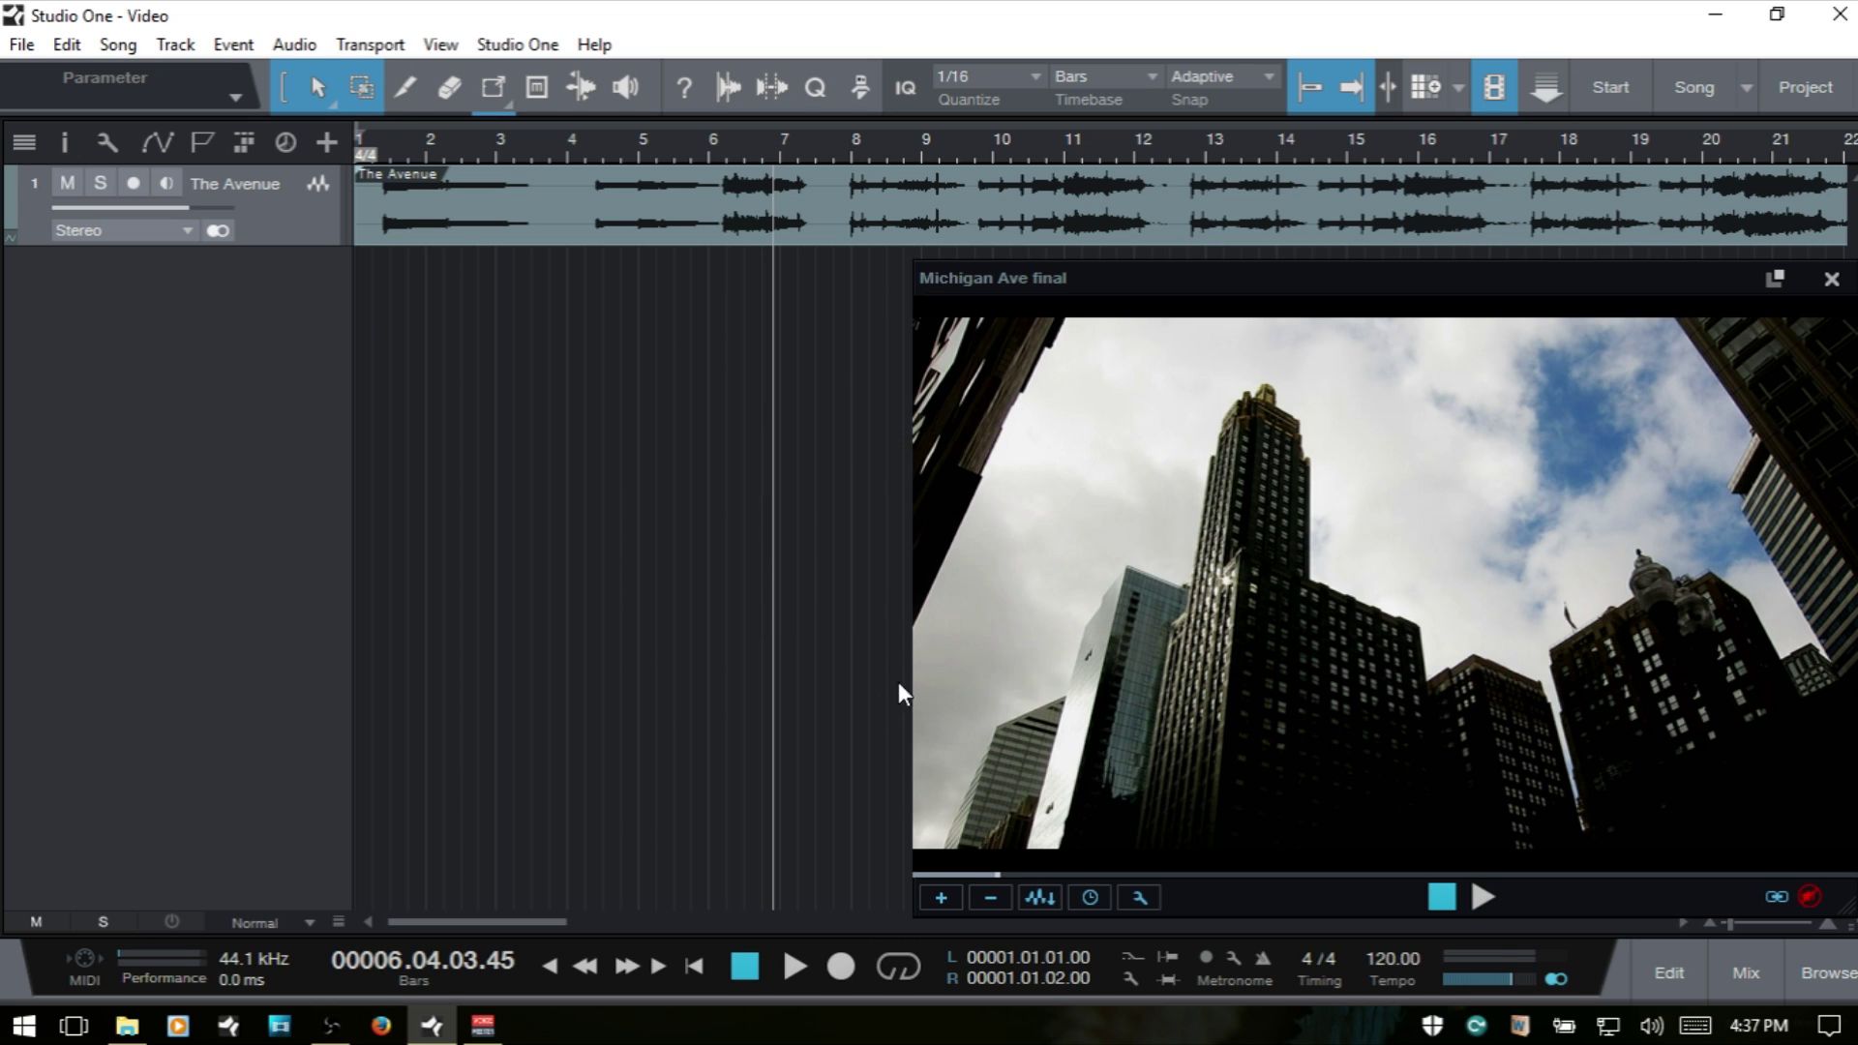
{"action": "key", "text": "space"}
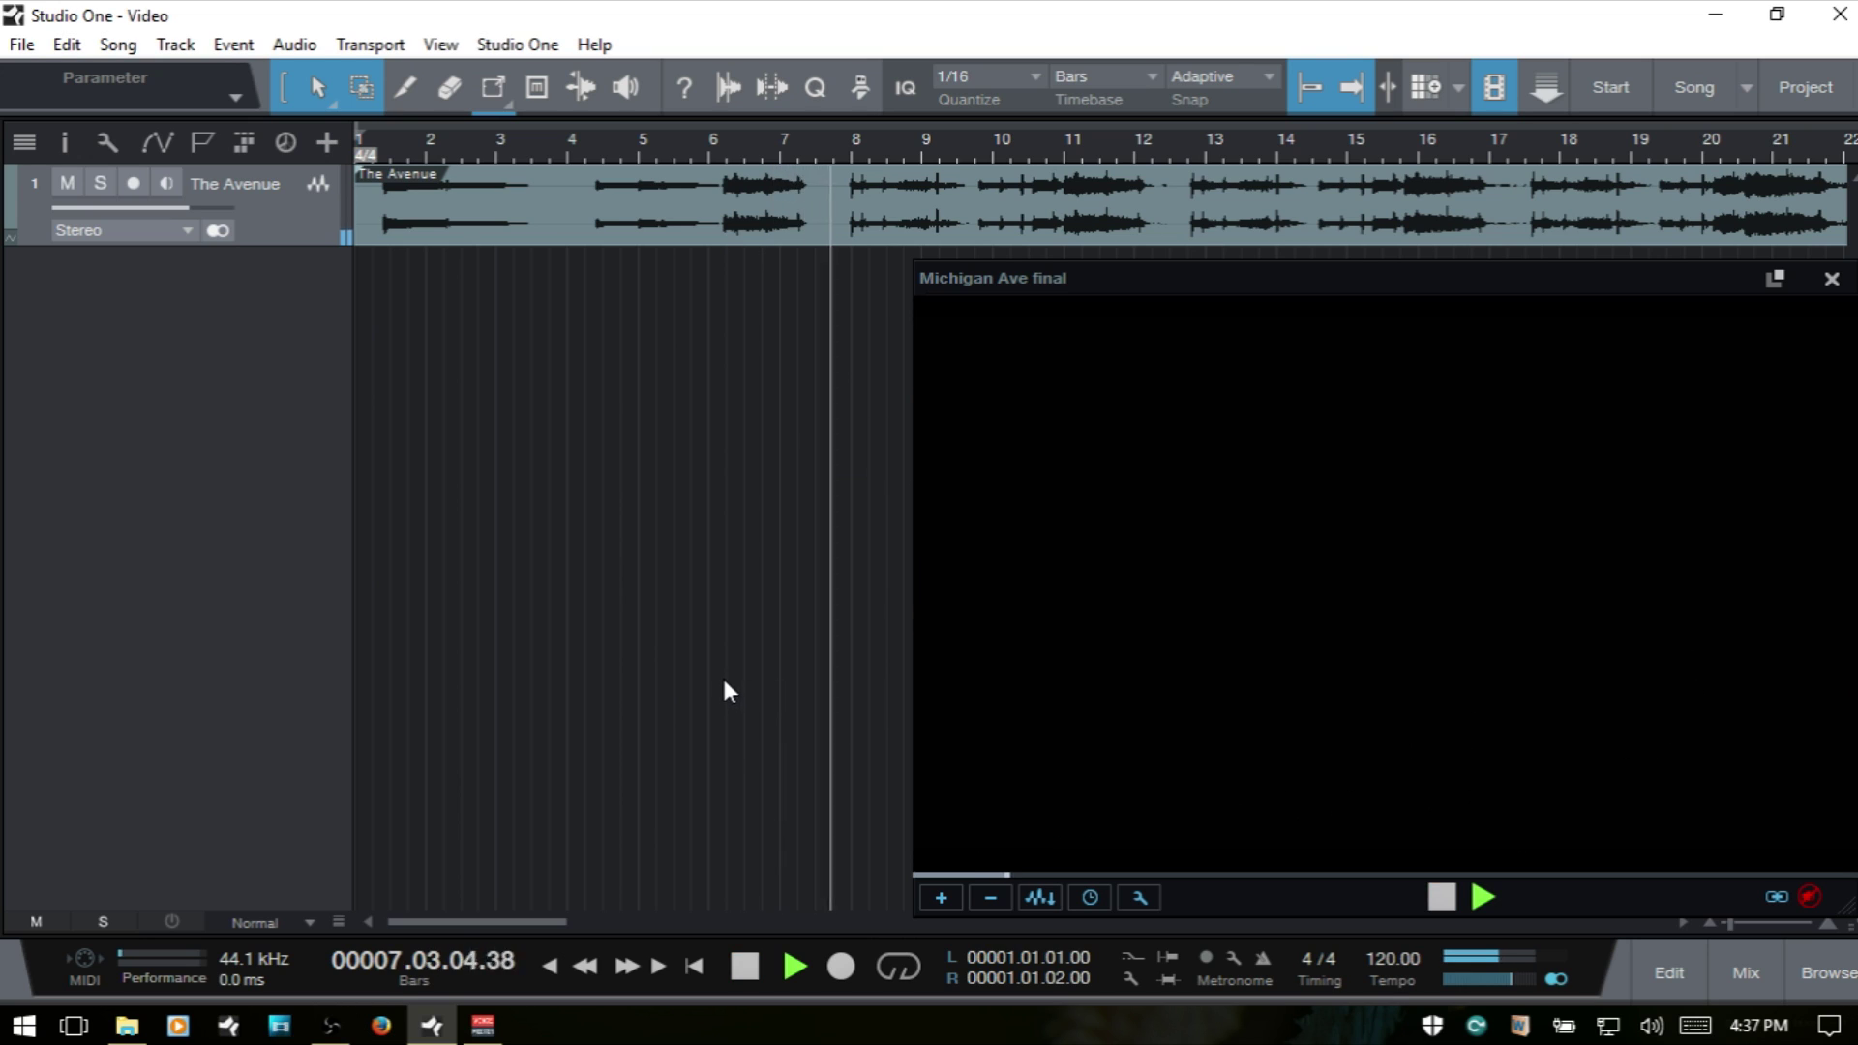
{"action": "key", "text": "space"}
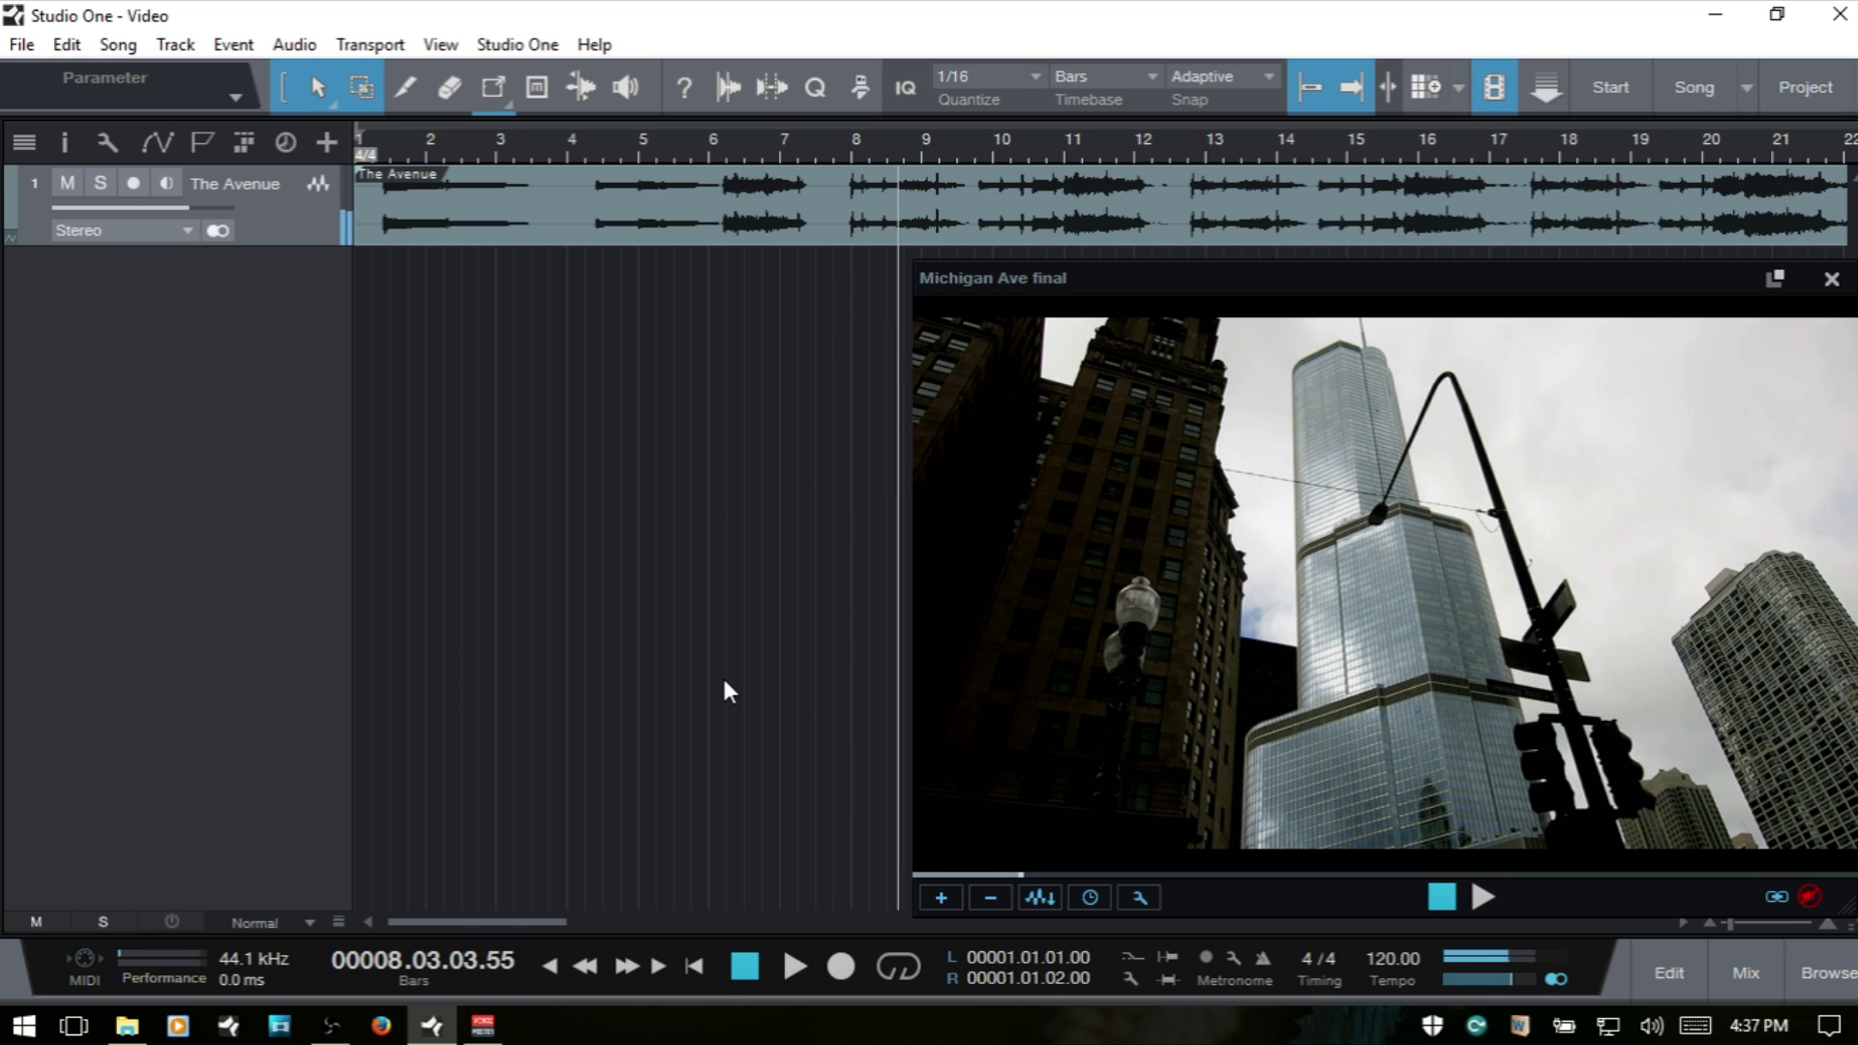
Shift the video offset further to -10 frames and play it back.
{"action": "left_click", "coordinate": [1088, 898]}
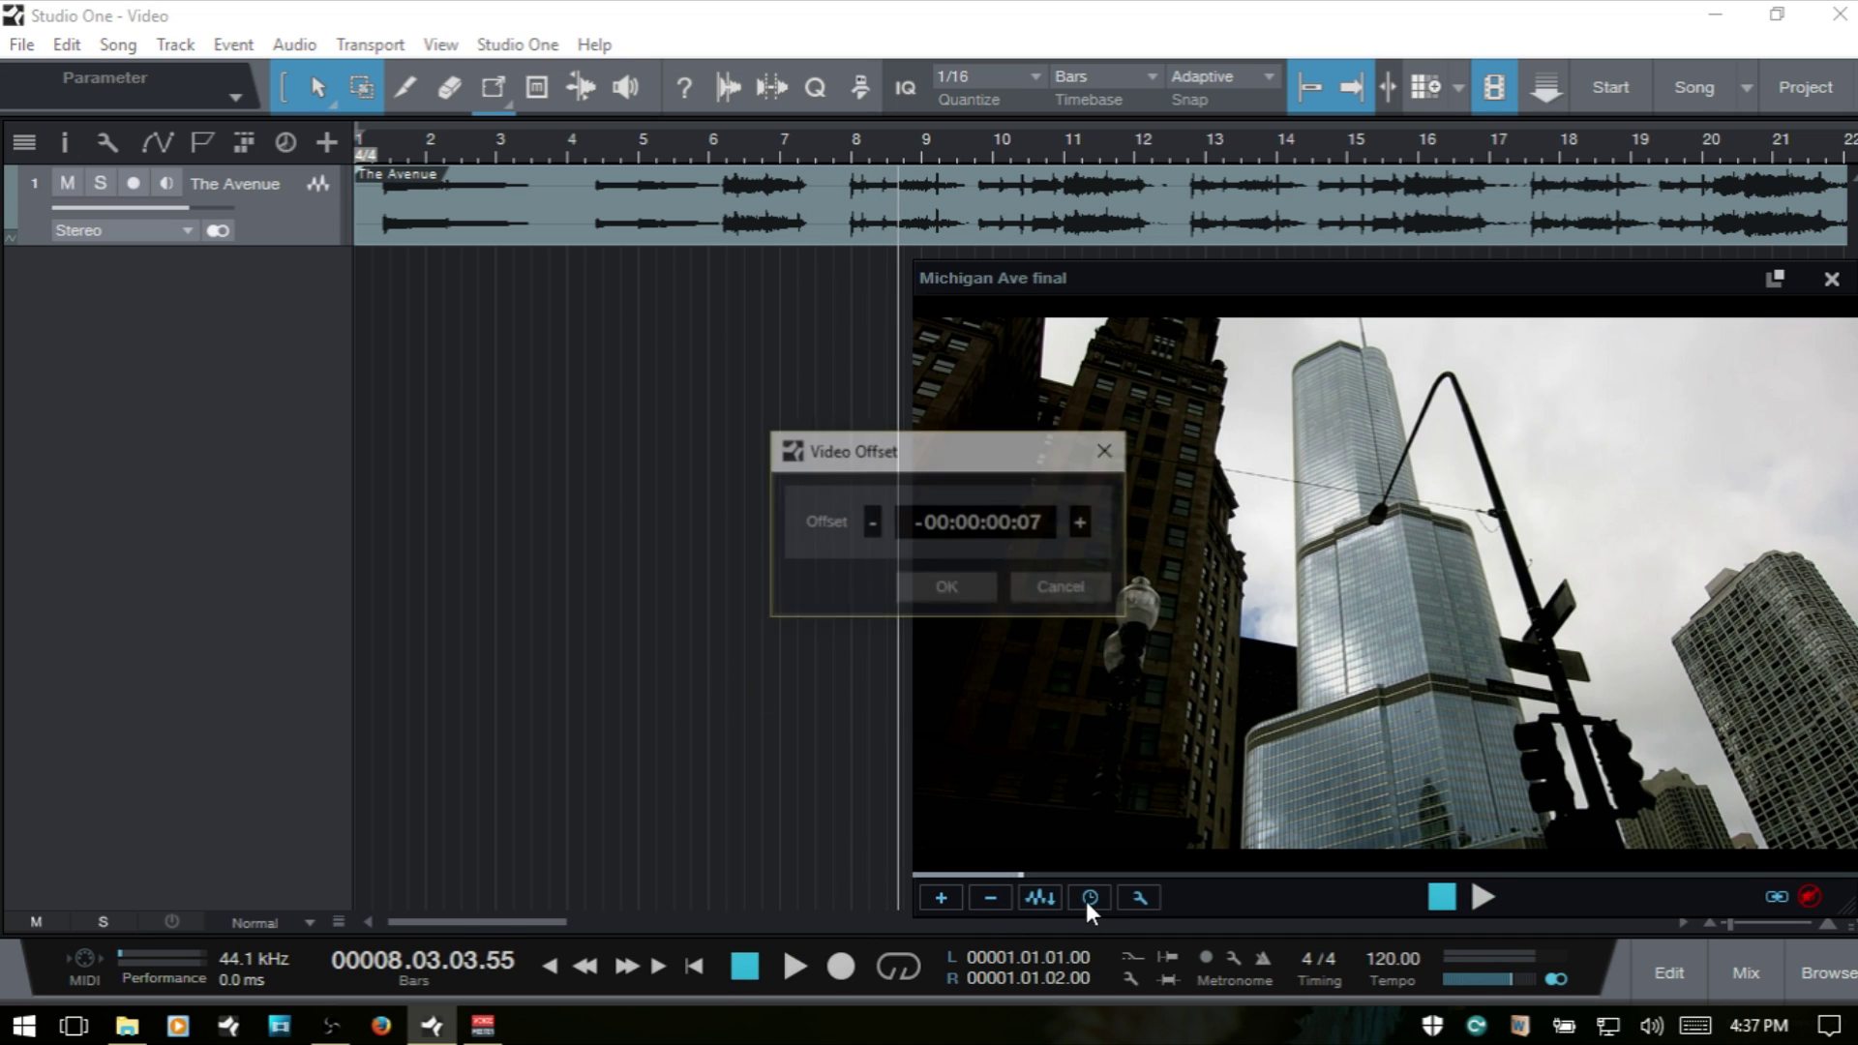
{"action": "left_click", "coordinate": [866, 524]}
{"action": "left_click", "coordinate": [869, 523]}
{"action": "left_click", "coordinate": [869, 522]}
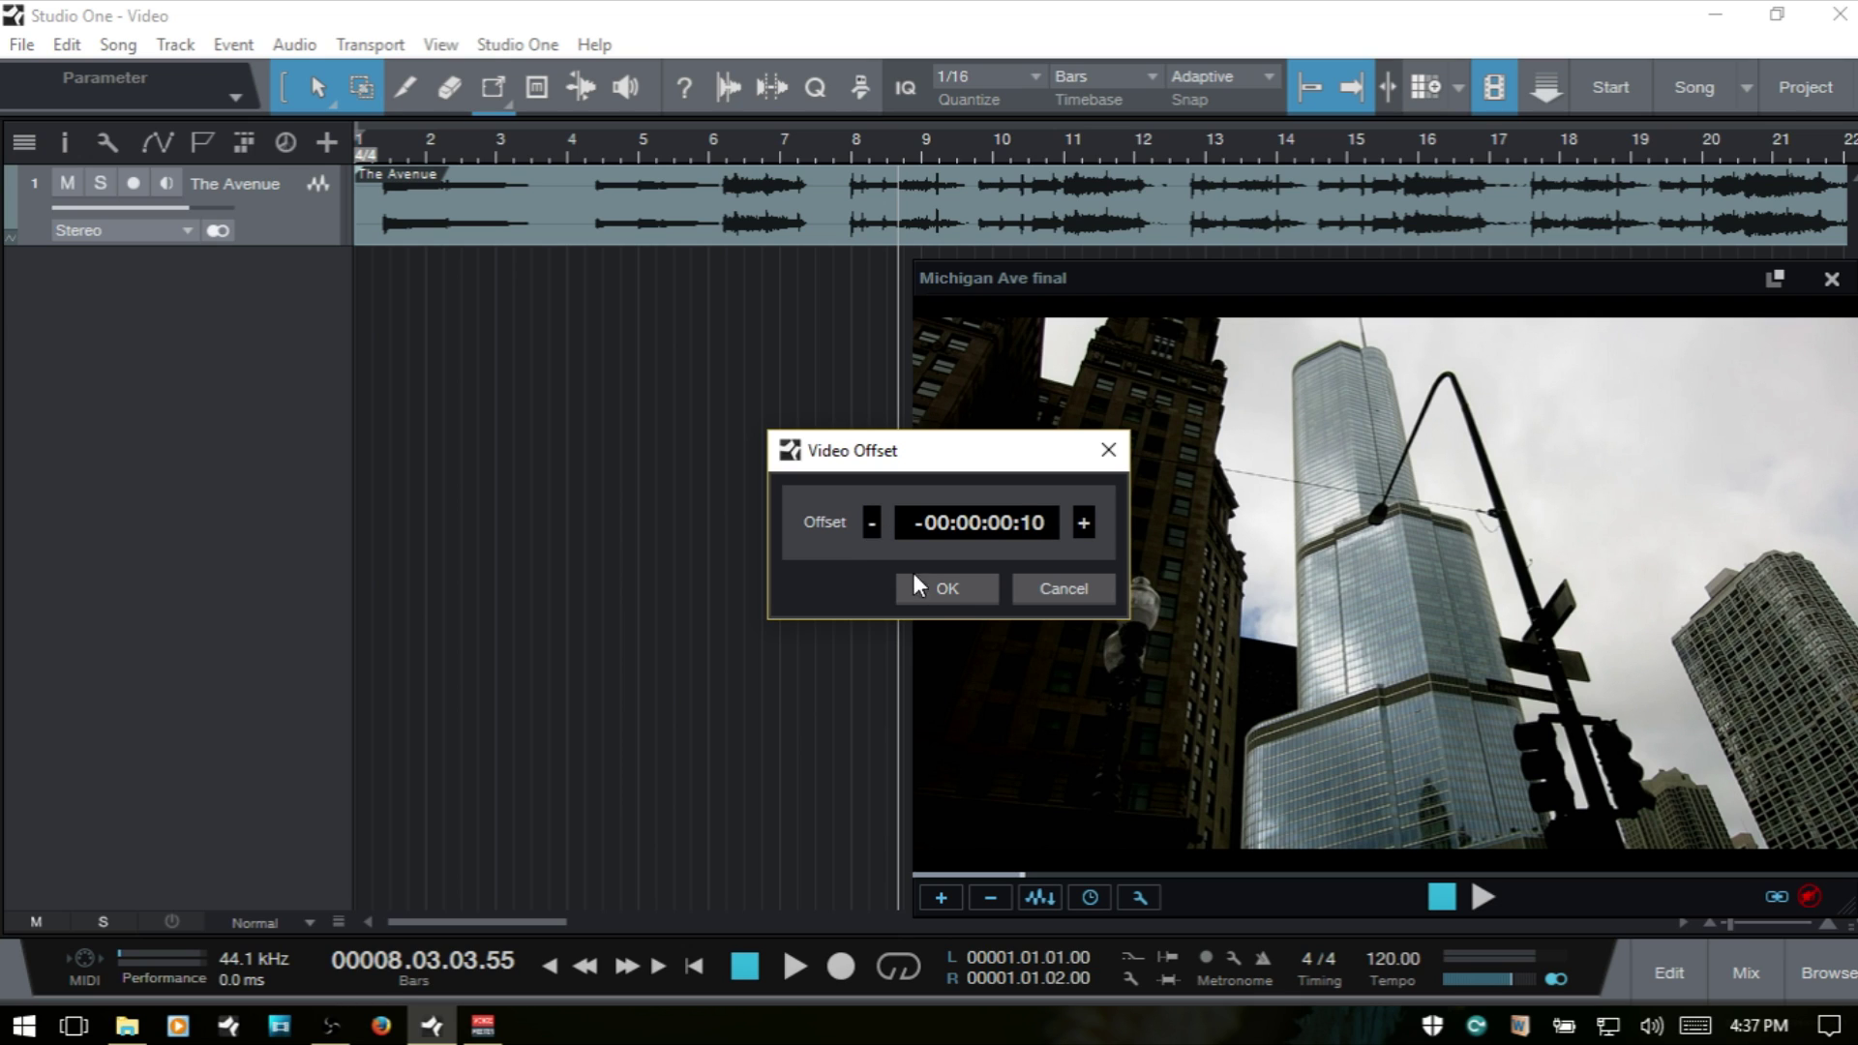
{"action": "left_click", "coordinate": [945, 591]}
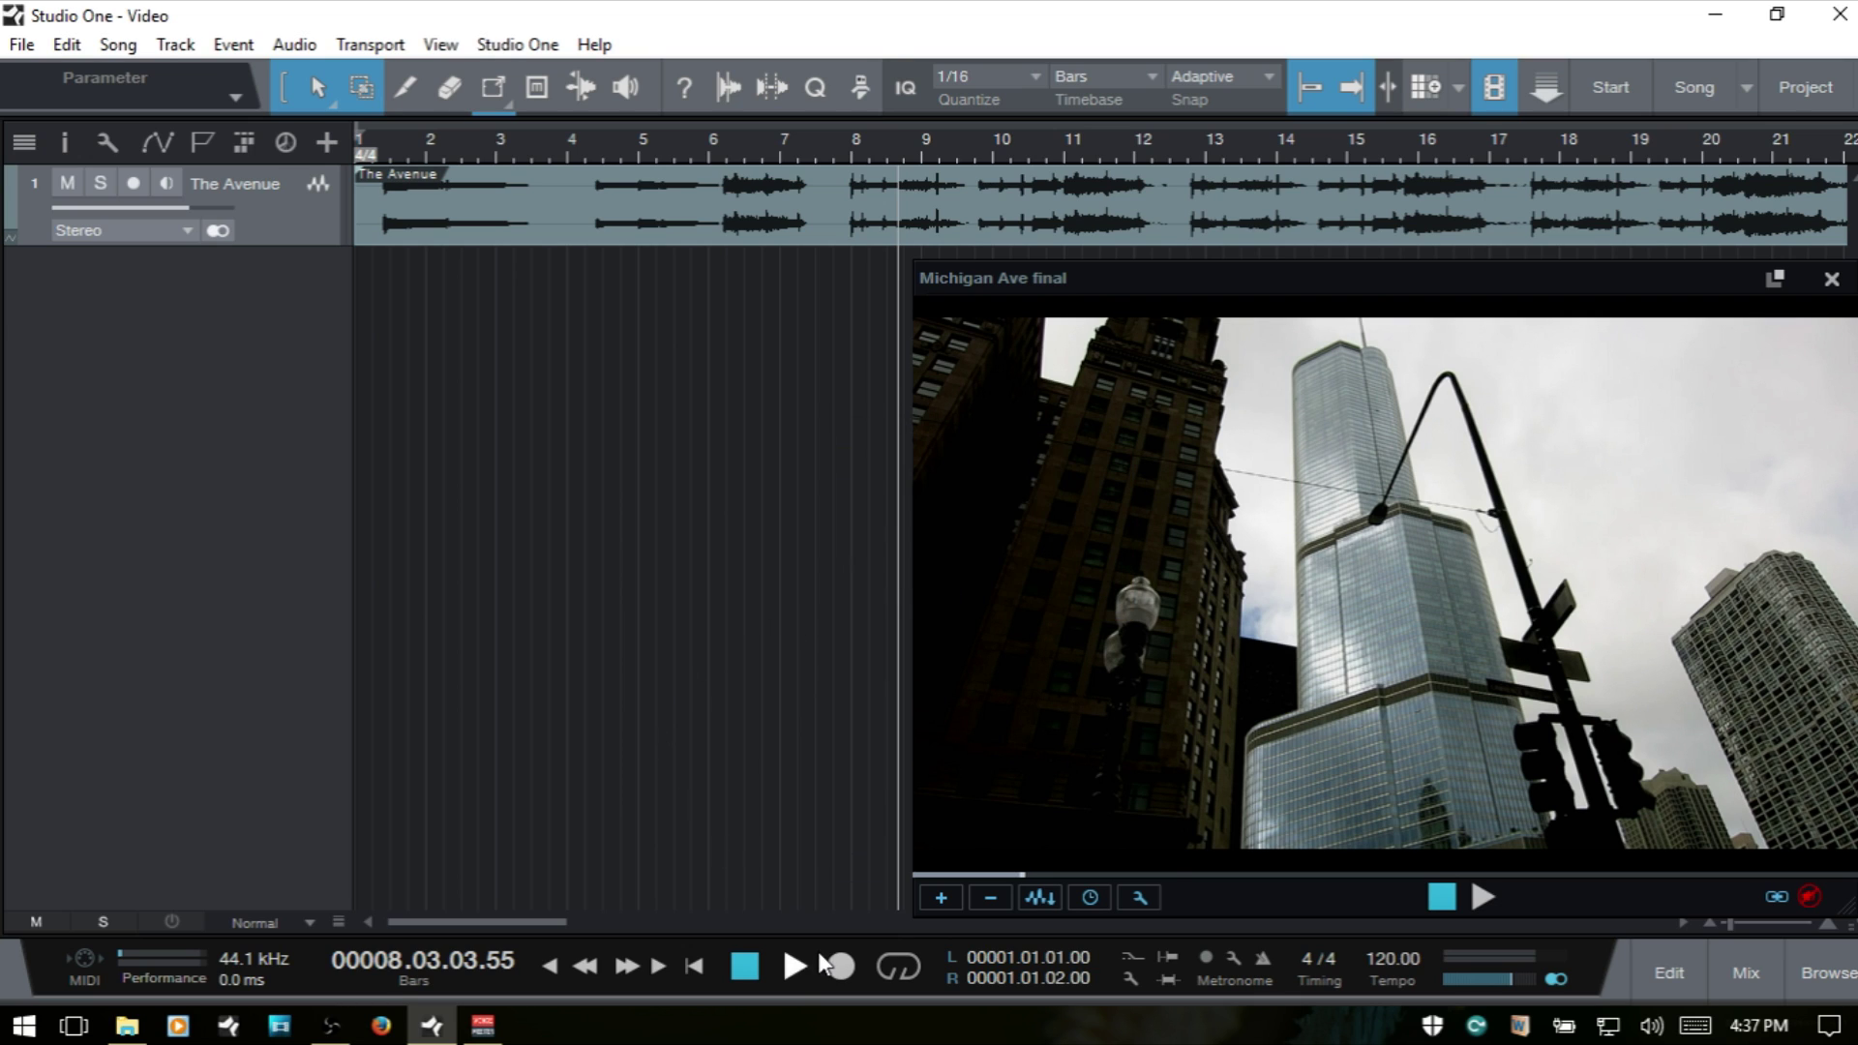
{"action": "left_click", "coordinate": [791, 968]}
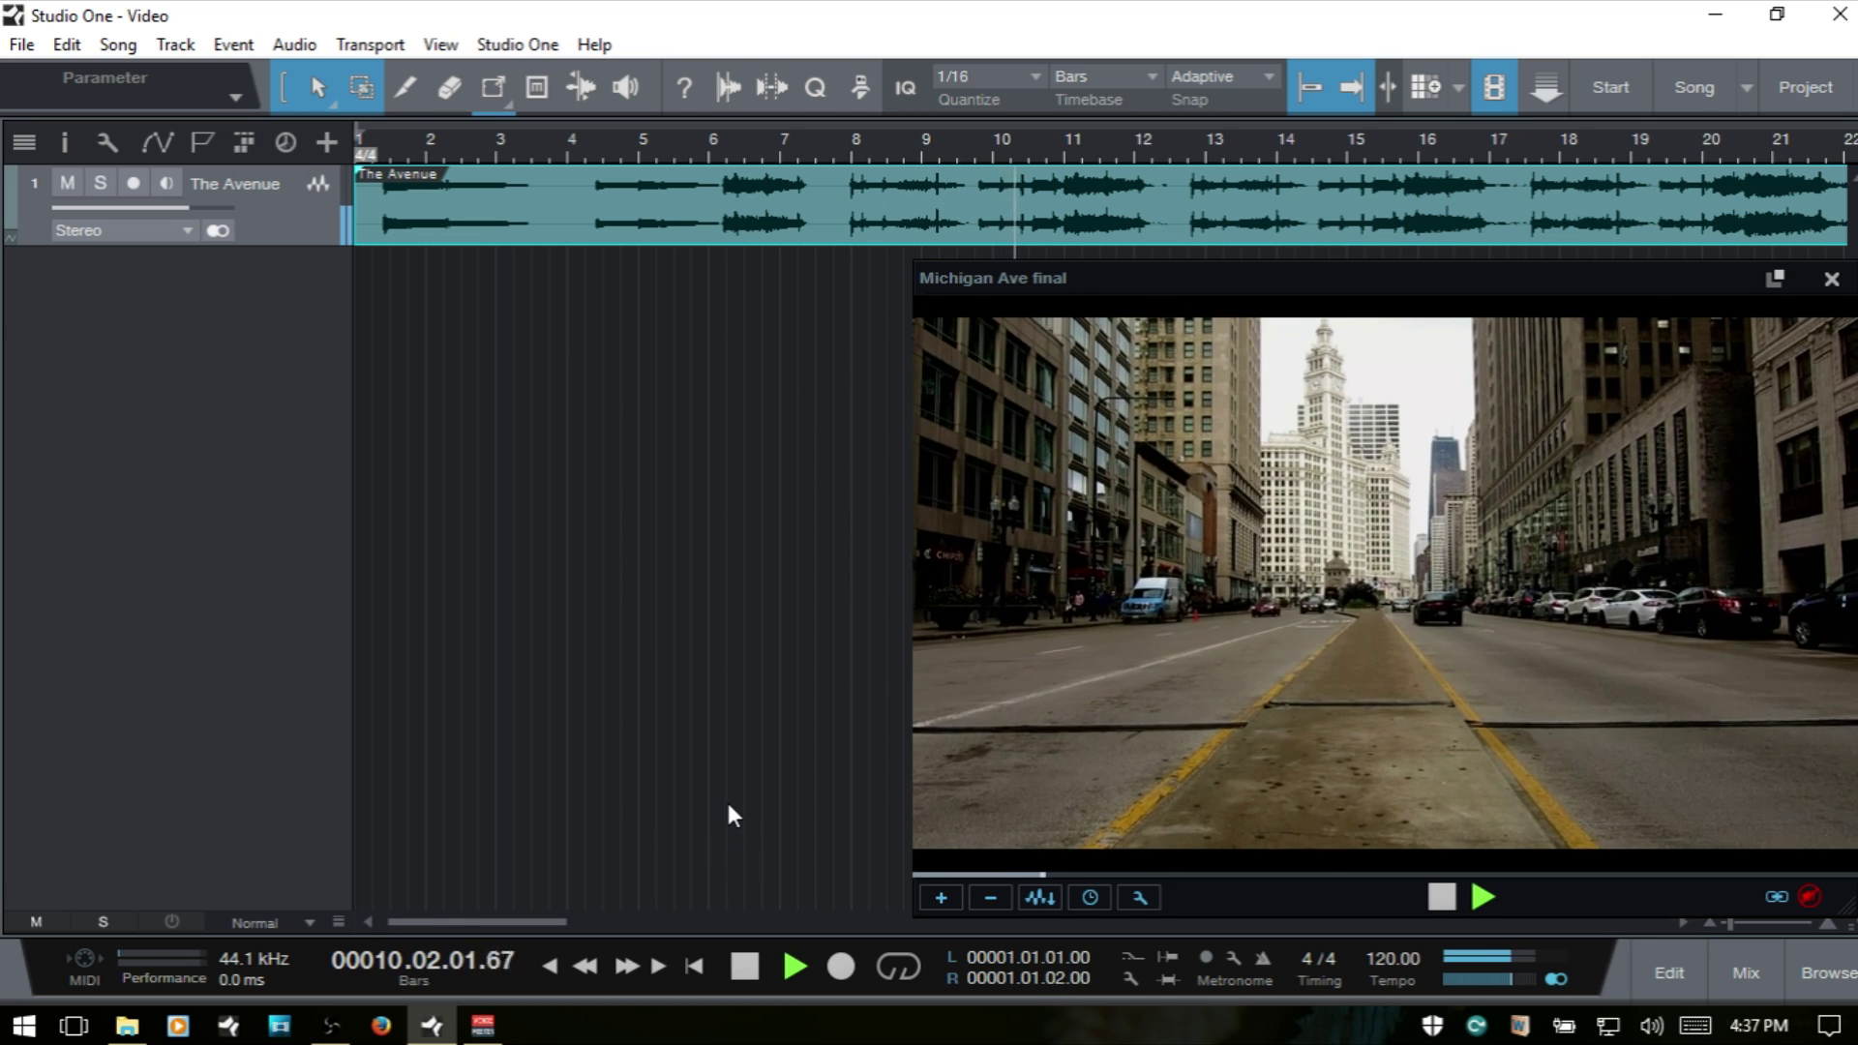
{"action": "key", "text": "space"}
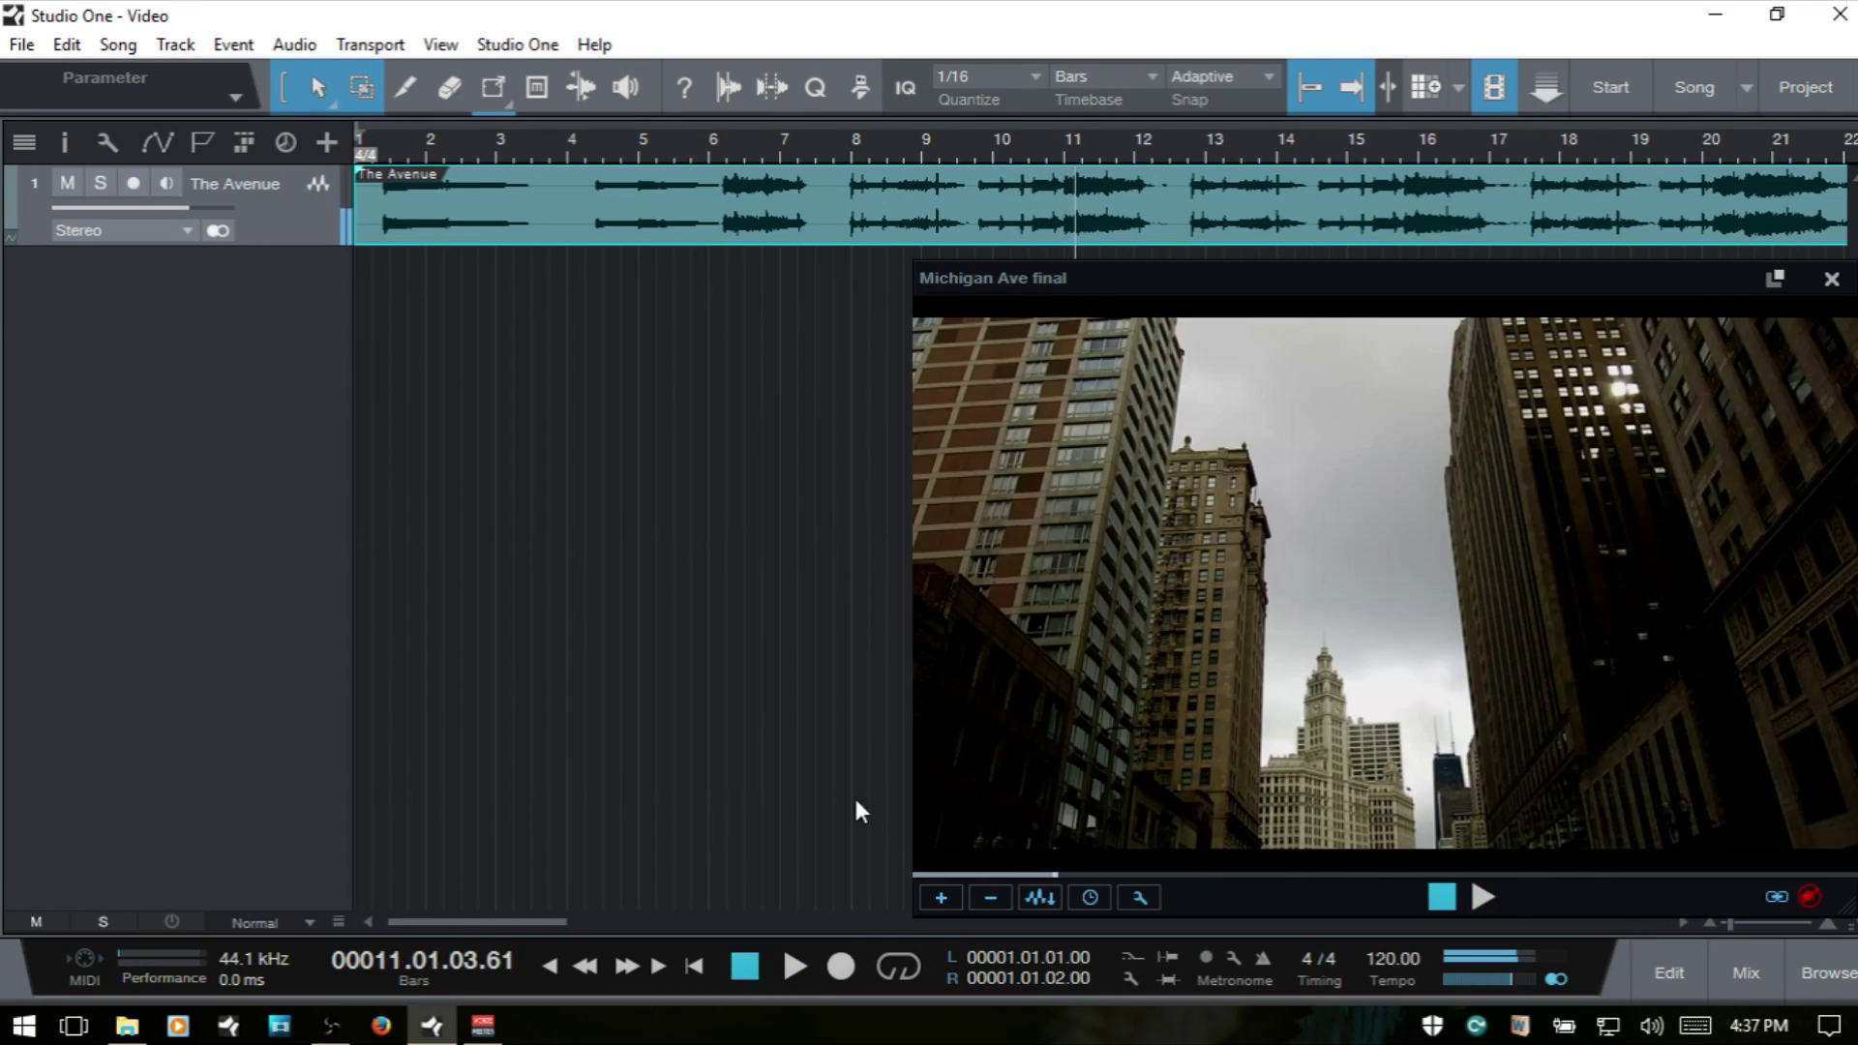
Adjust the video offset to -12 frames and review the sync again.
{"action": "left_click", "coordinate": [1088, 897]}
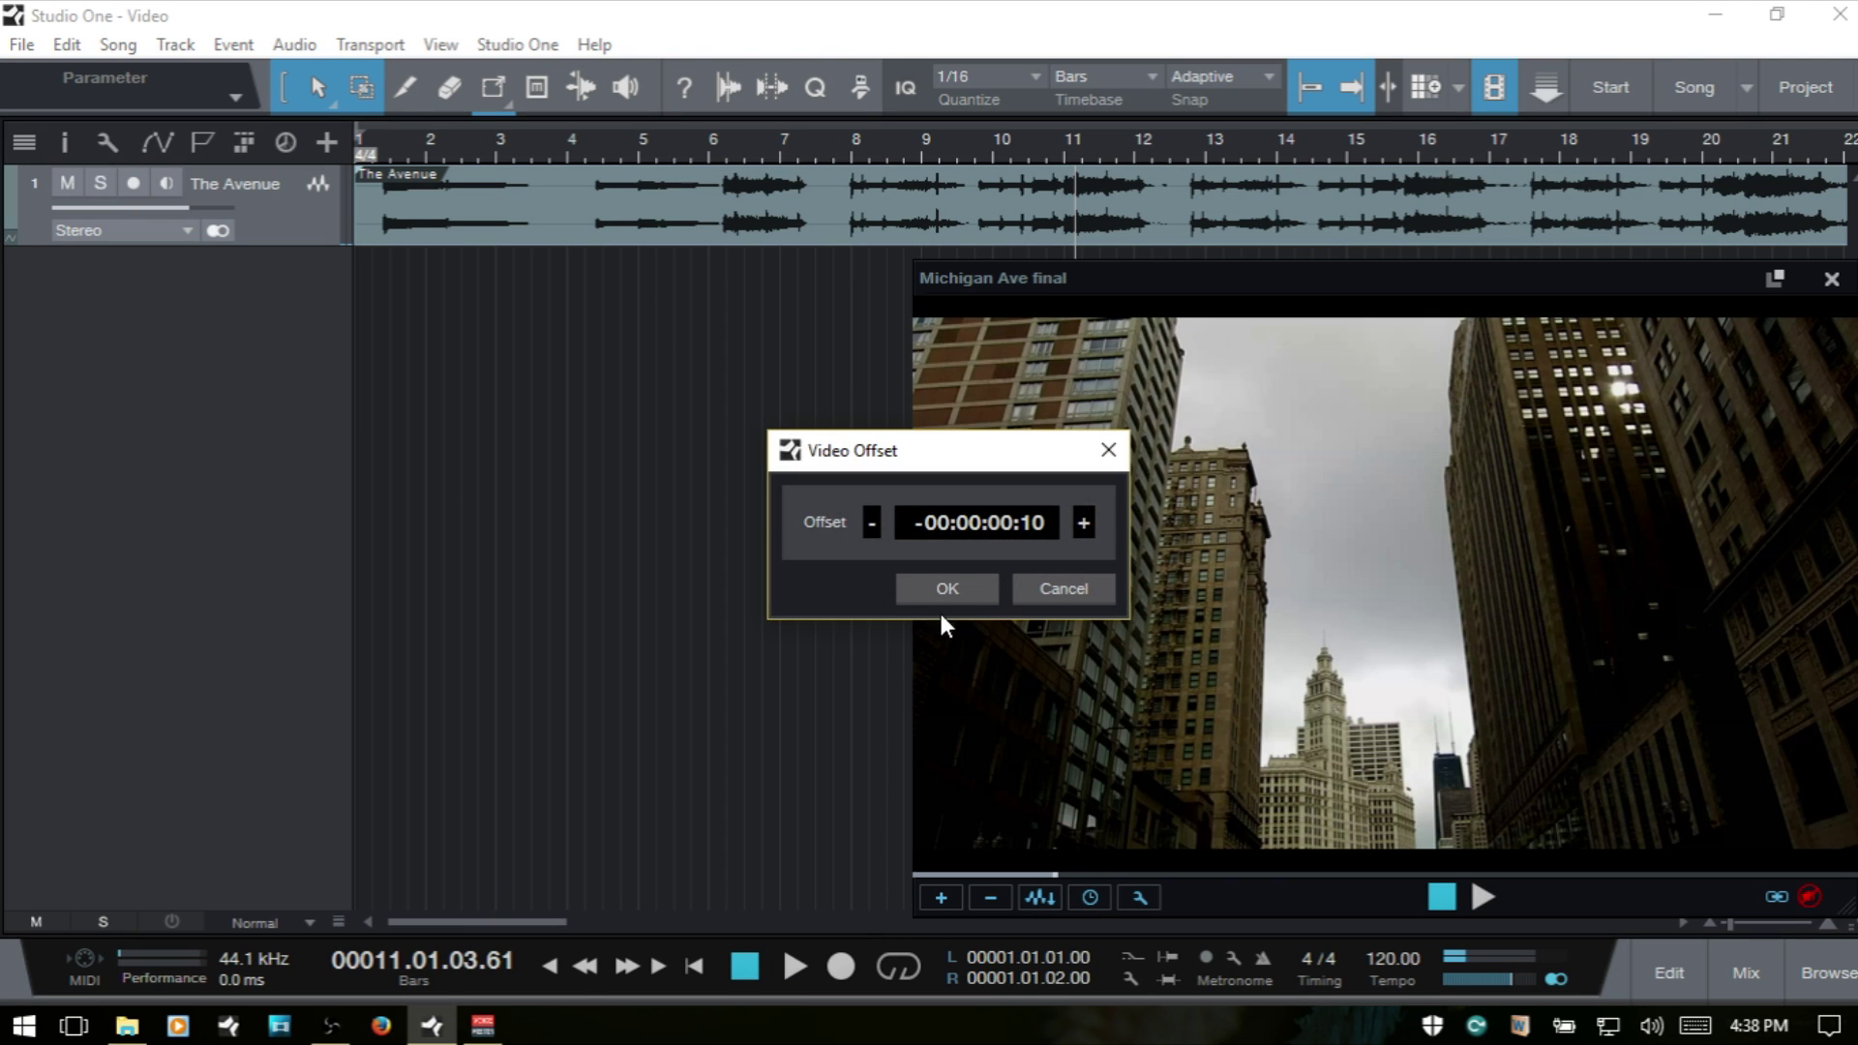
{"action": "left_click", "coordinate": [873, 523]}
{"action": "left_click", "coordinate": [873, 523]}
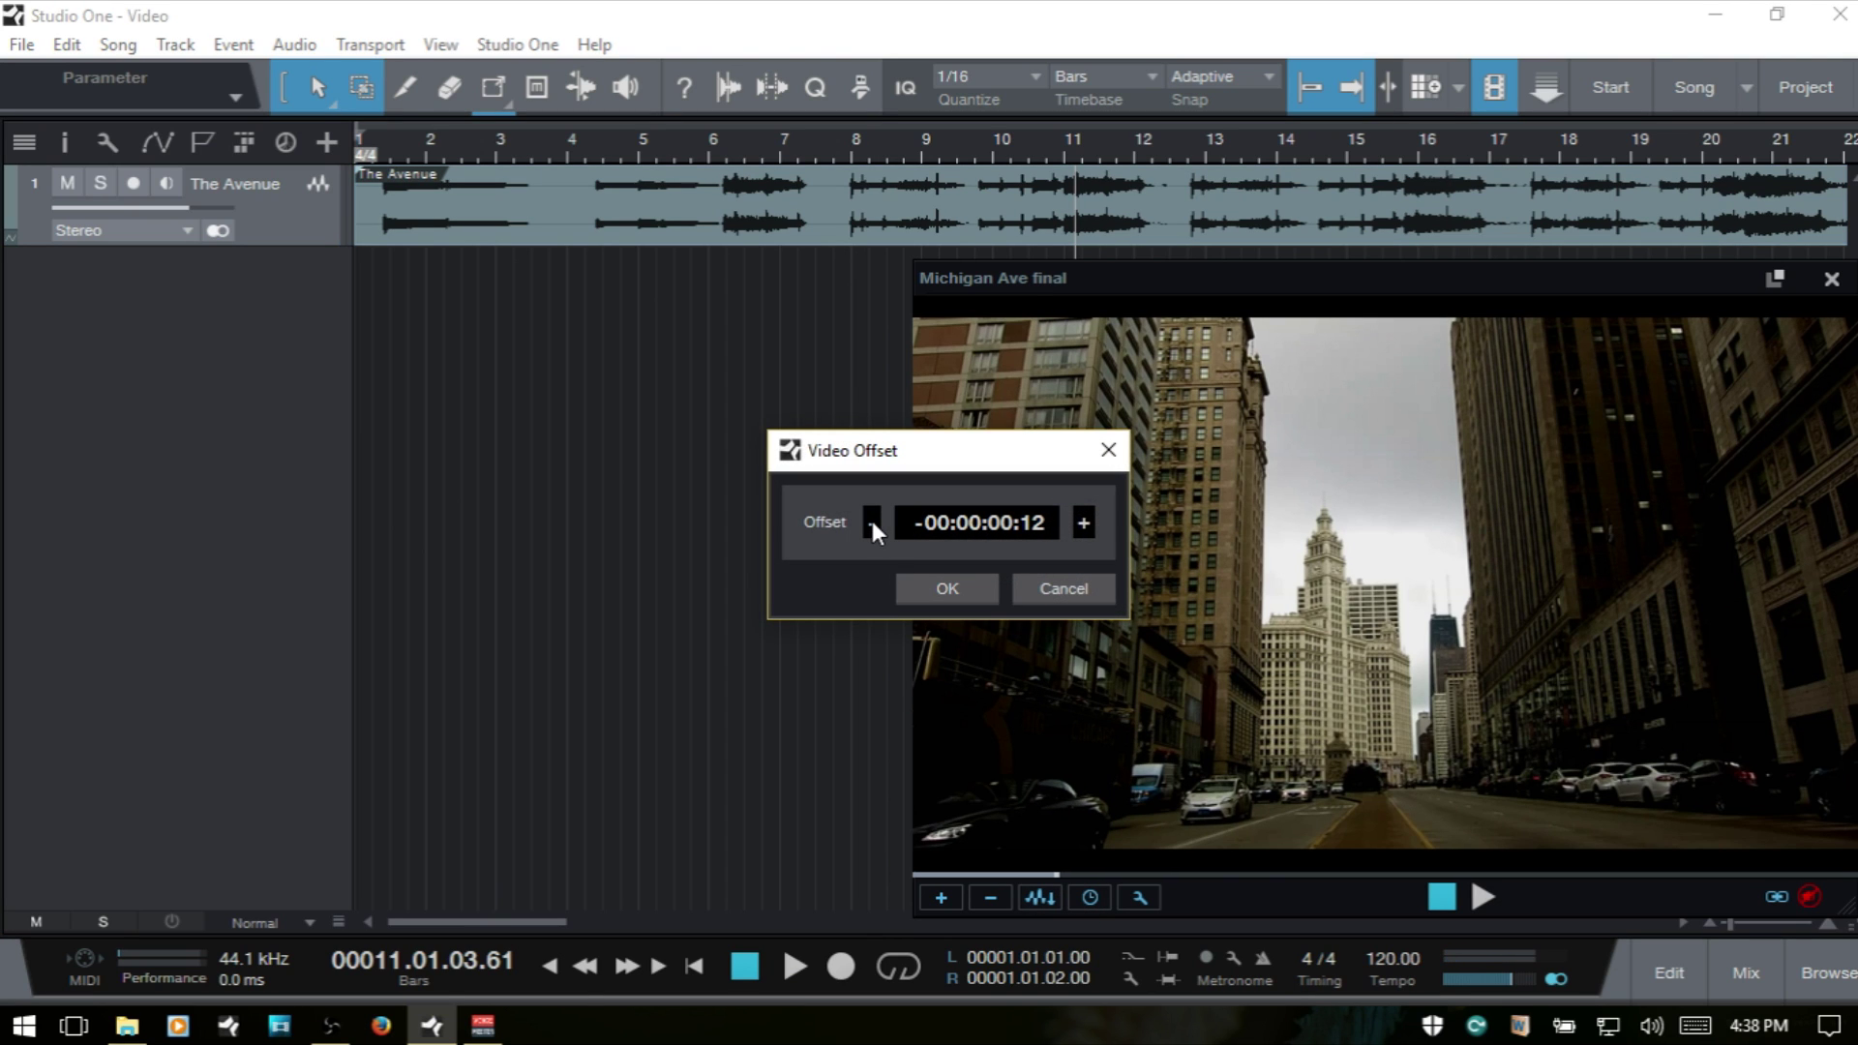
{"action": "left_click", "coordinate": [948, 592]}
{"action": "key", "text": "space"}
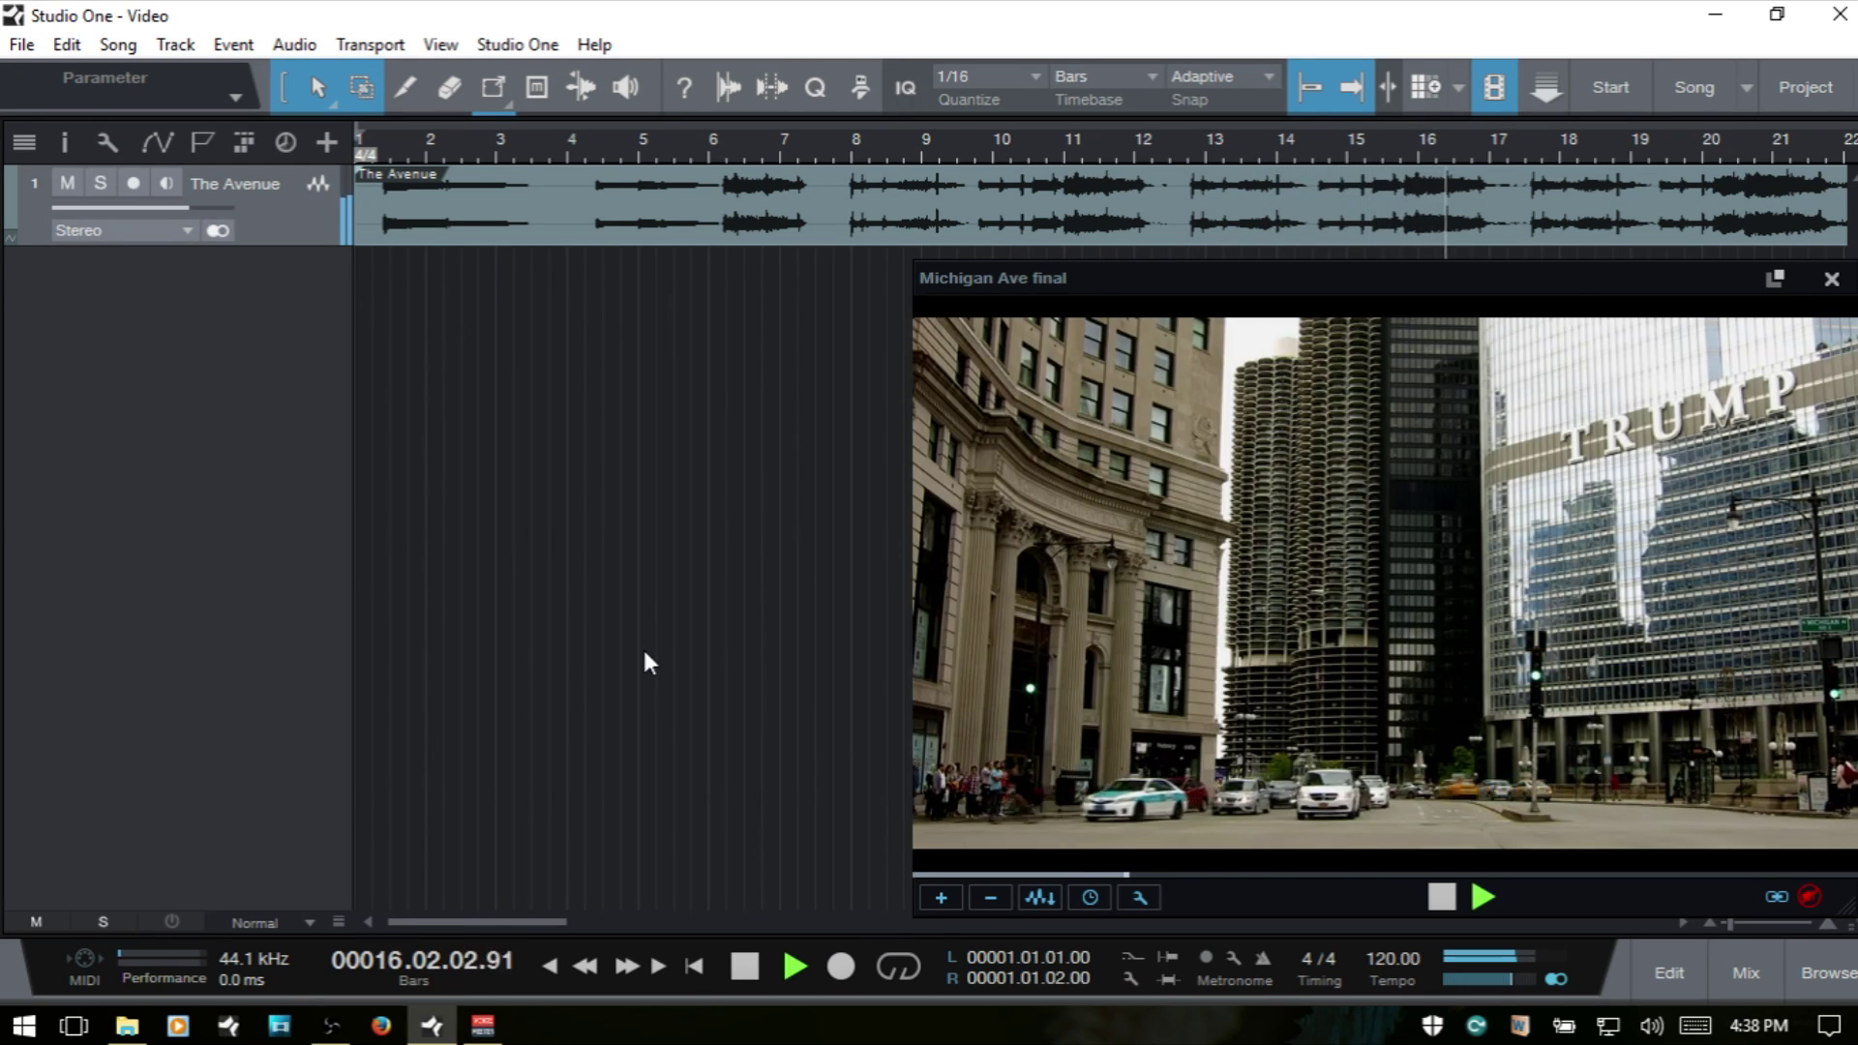
{"action": "key", "text": "space"}
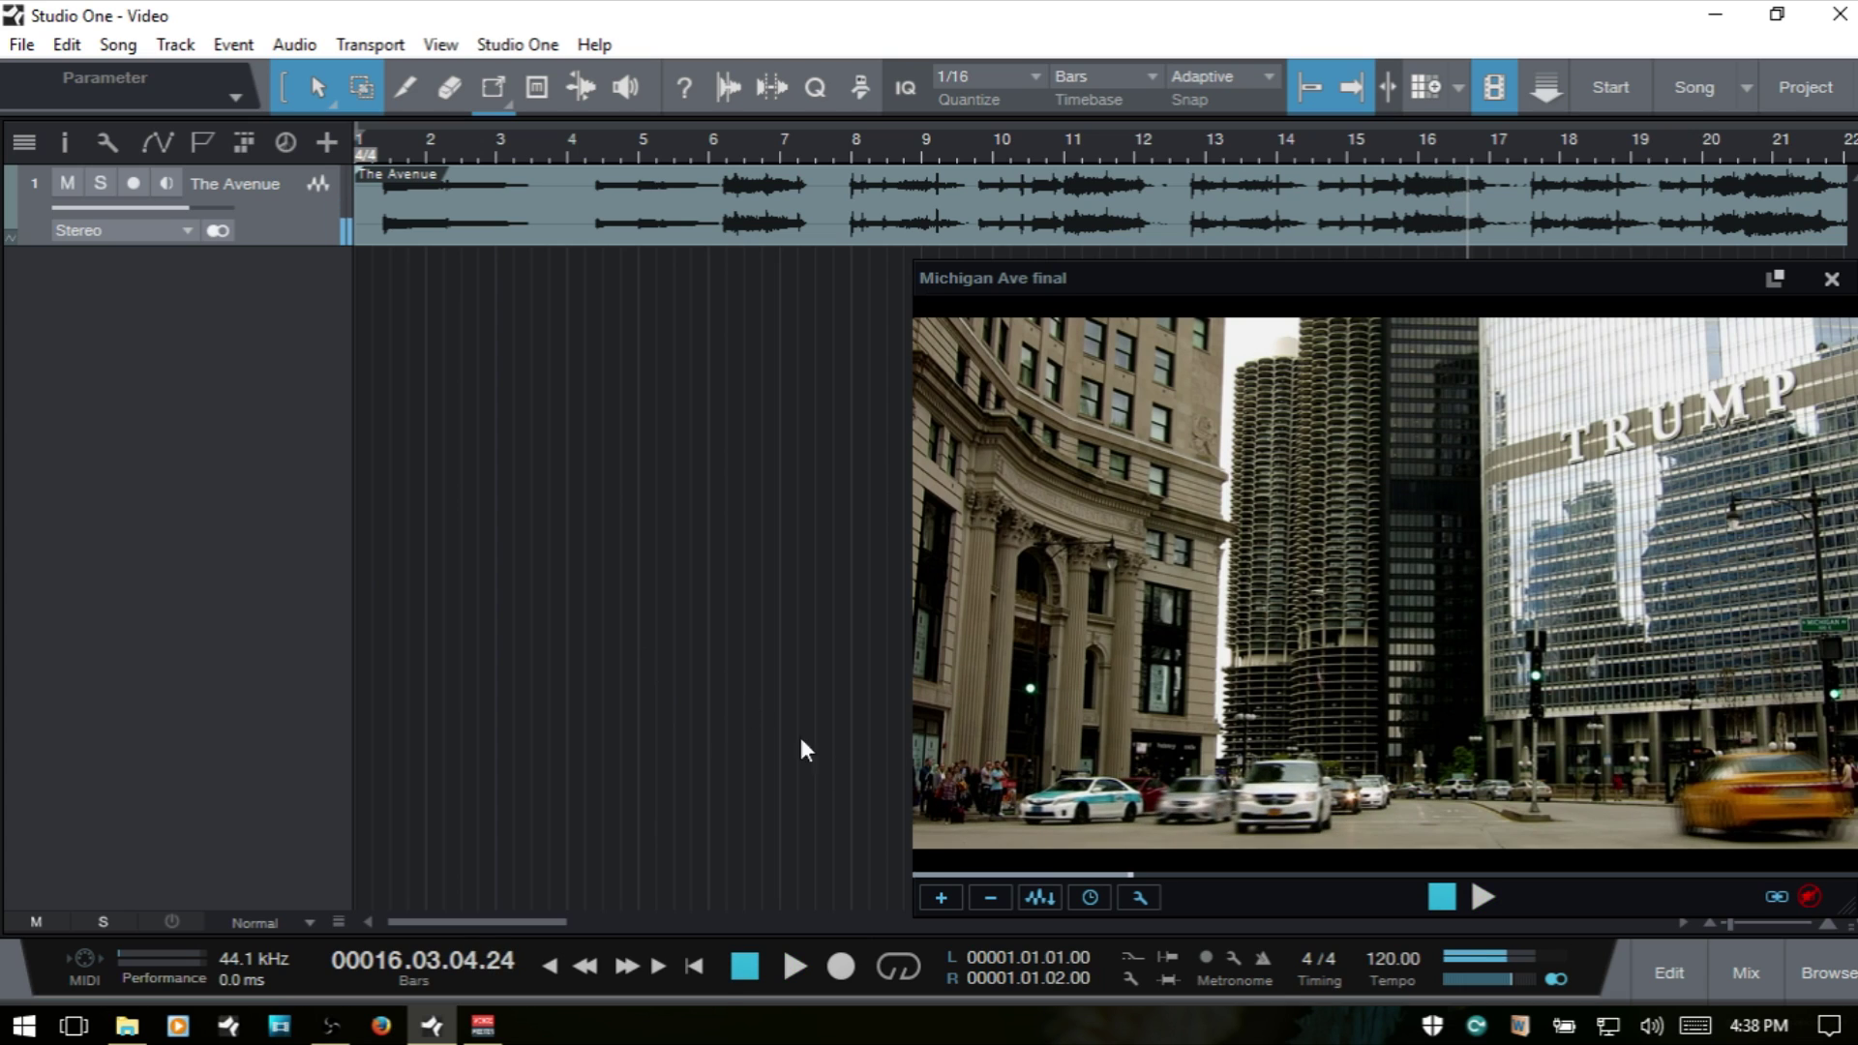
Finalize the video offset at -00:00:00:14 and return to the start of the song.
{"action": "left_click", "coordinate": [1090, 898]}
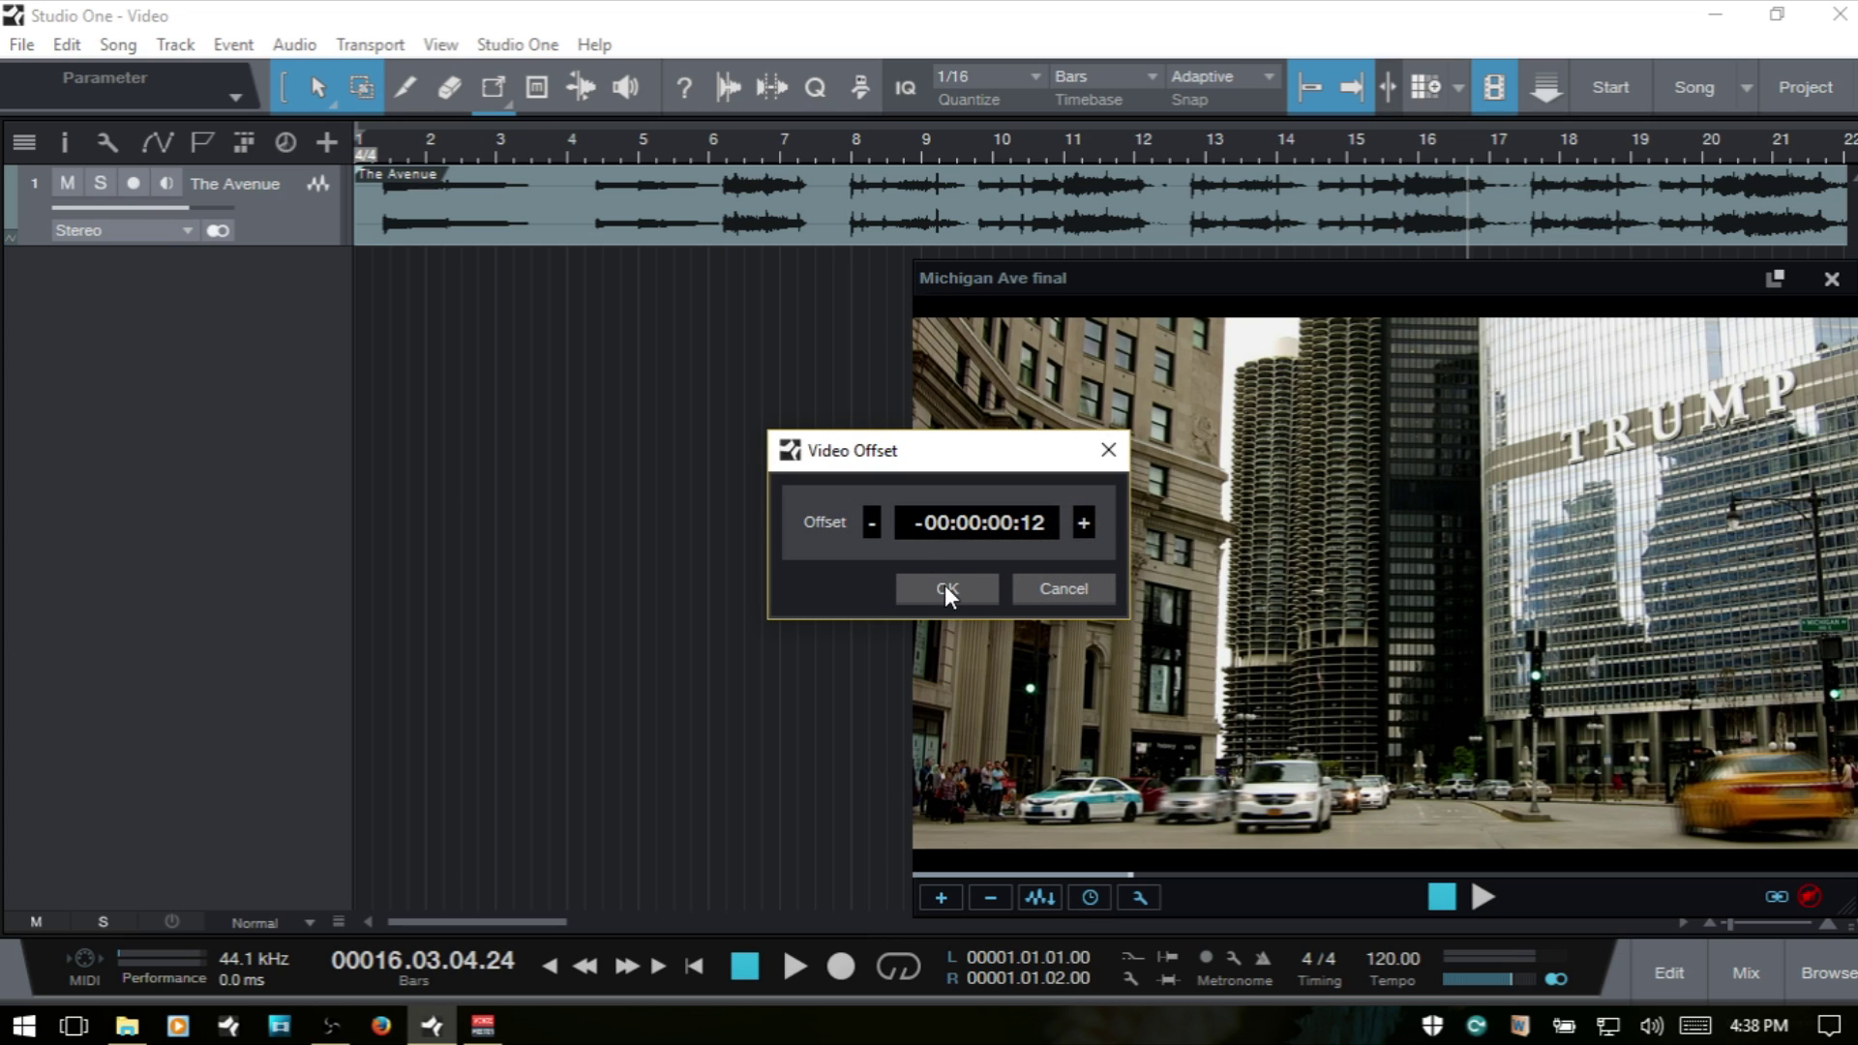
{"action": "left_click", "coordinate": [868, 521]}
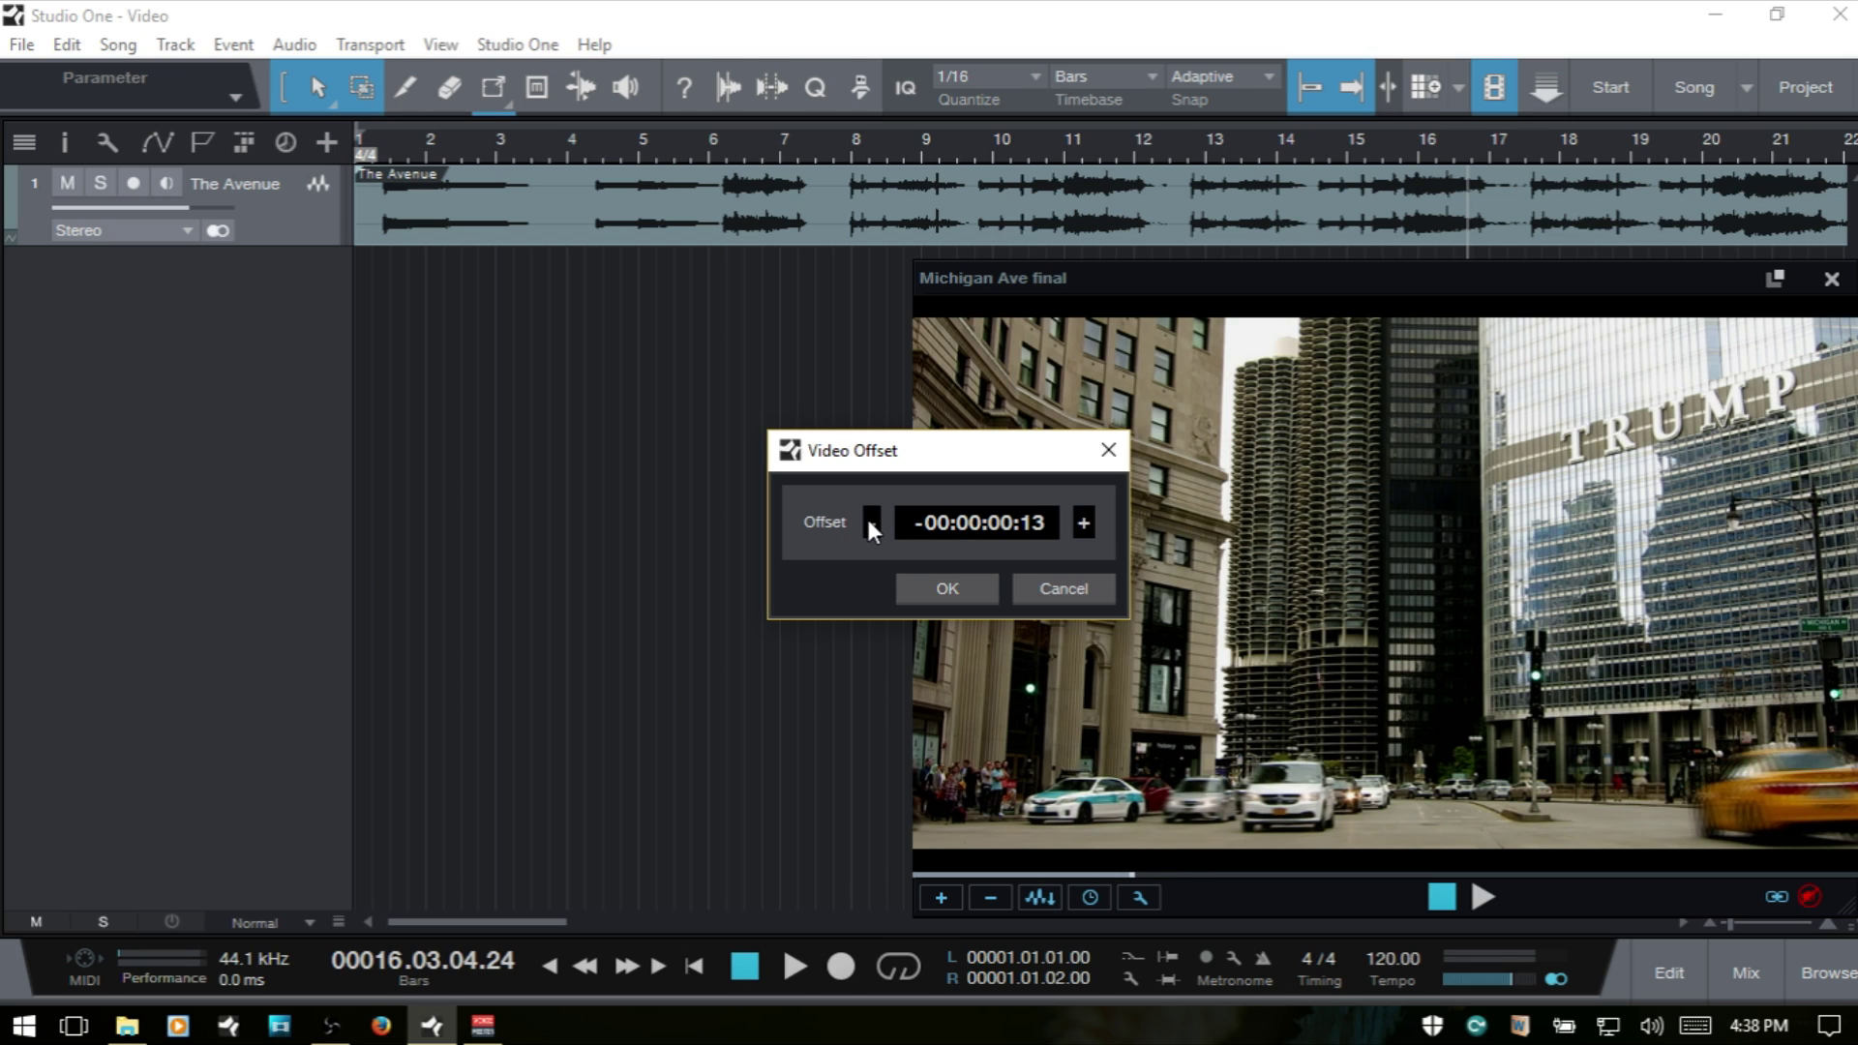
{"action": "left_click", "coordinate": [868, 520]}
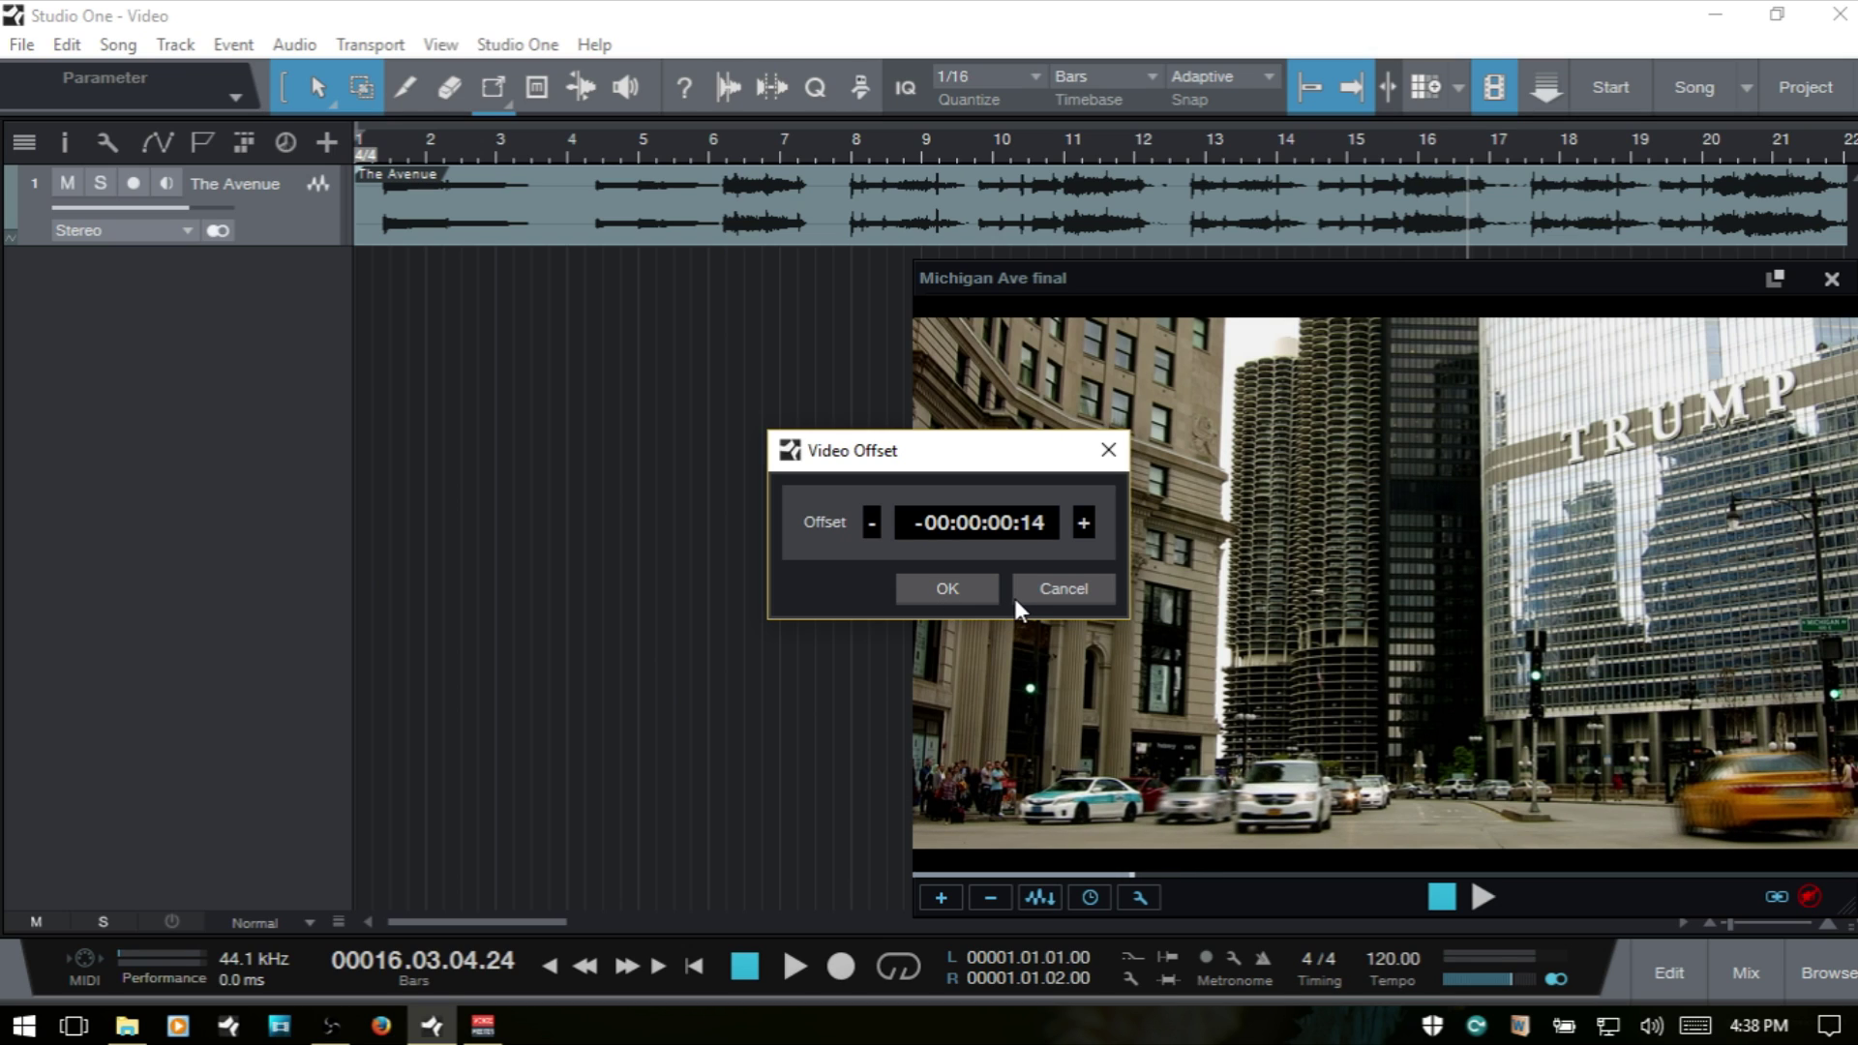
{"action": "left_click", "coordinate": [961, 591]}
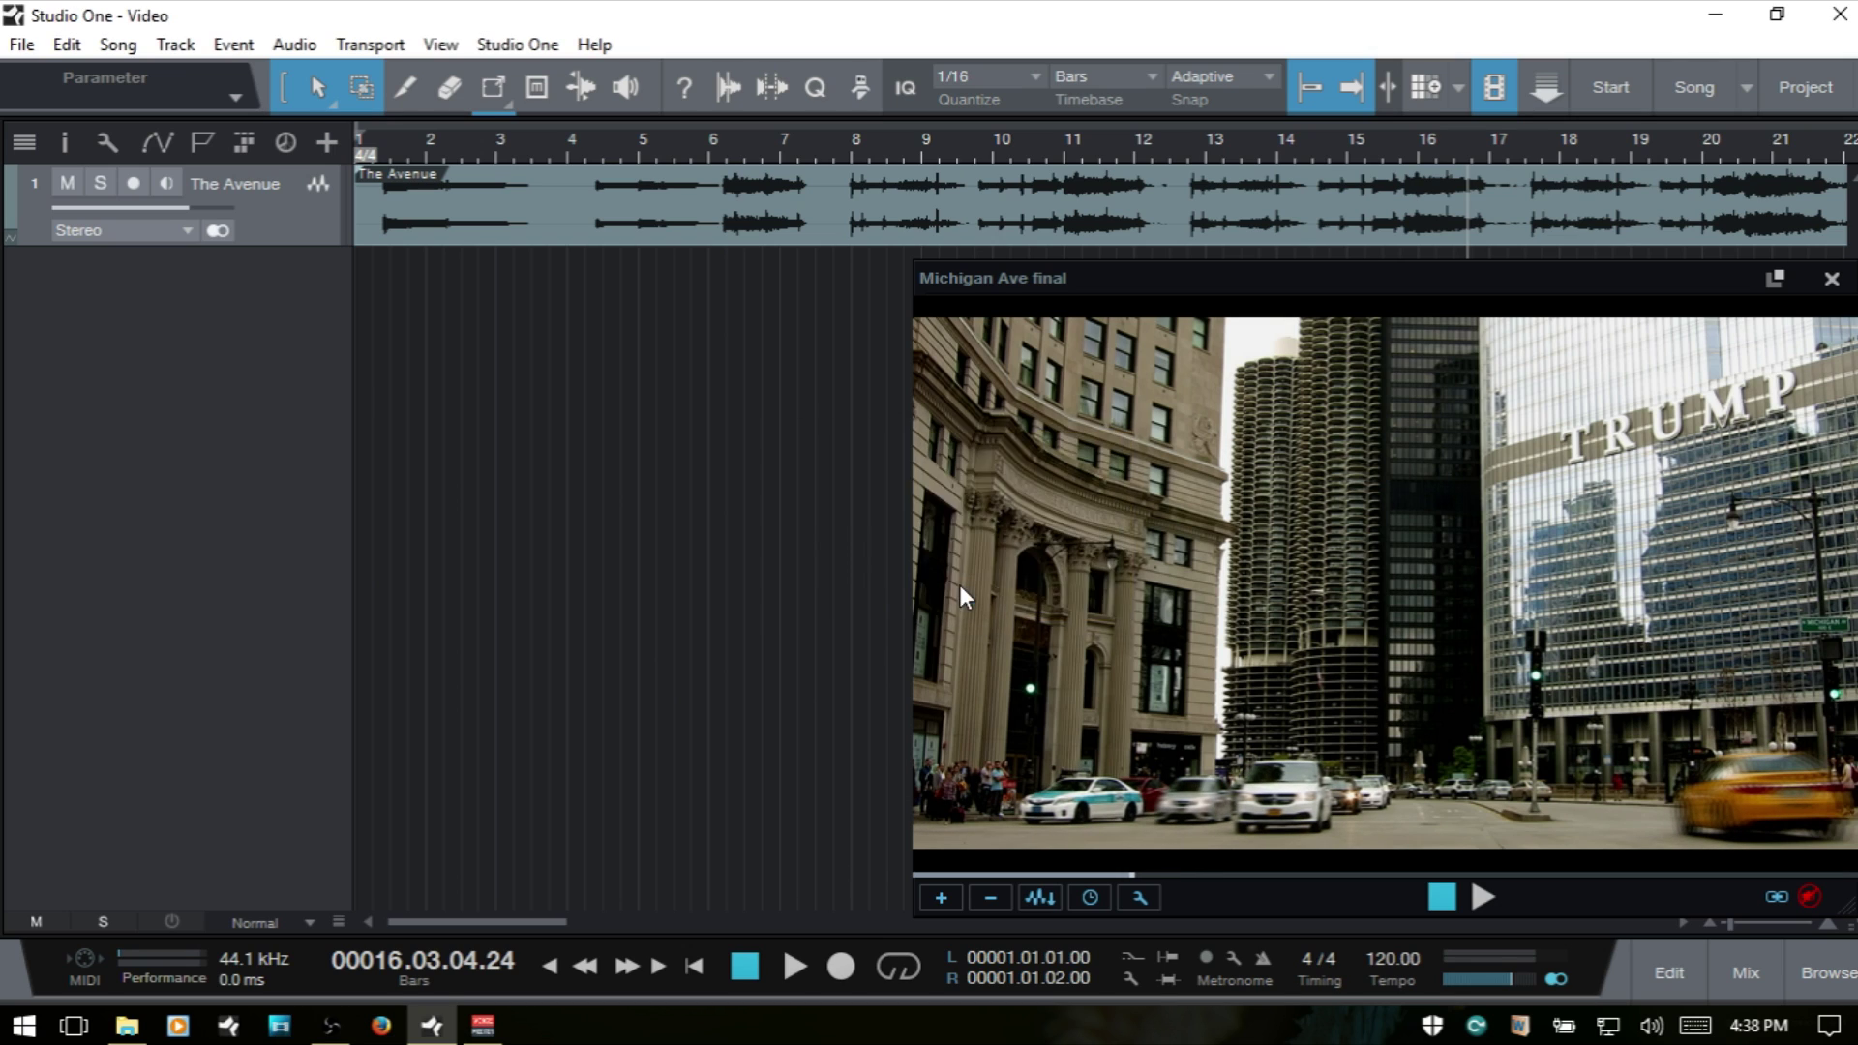
{"action": "left_click", "coordinate": [693, 962]}
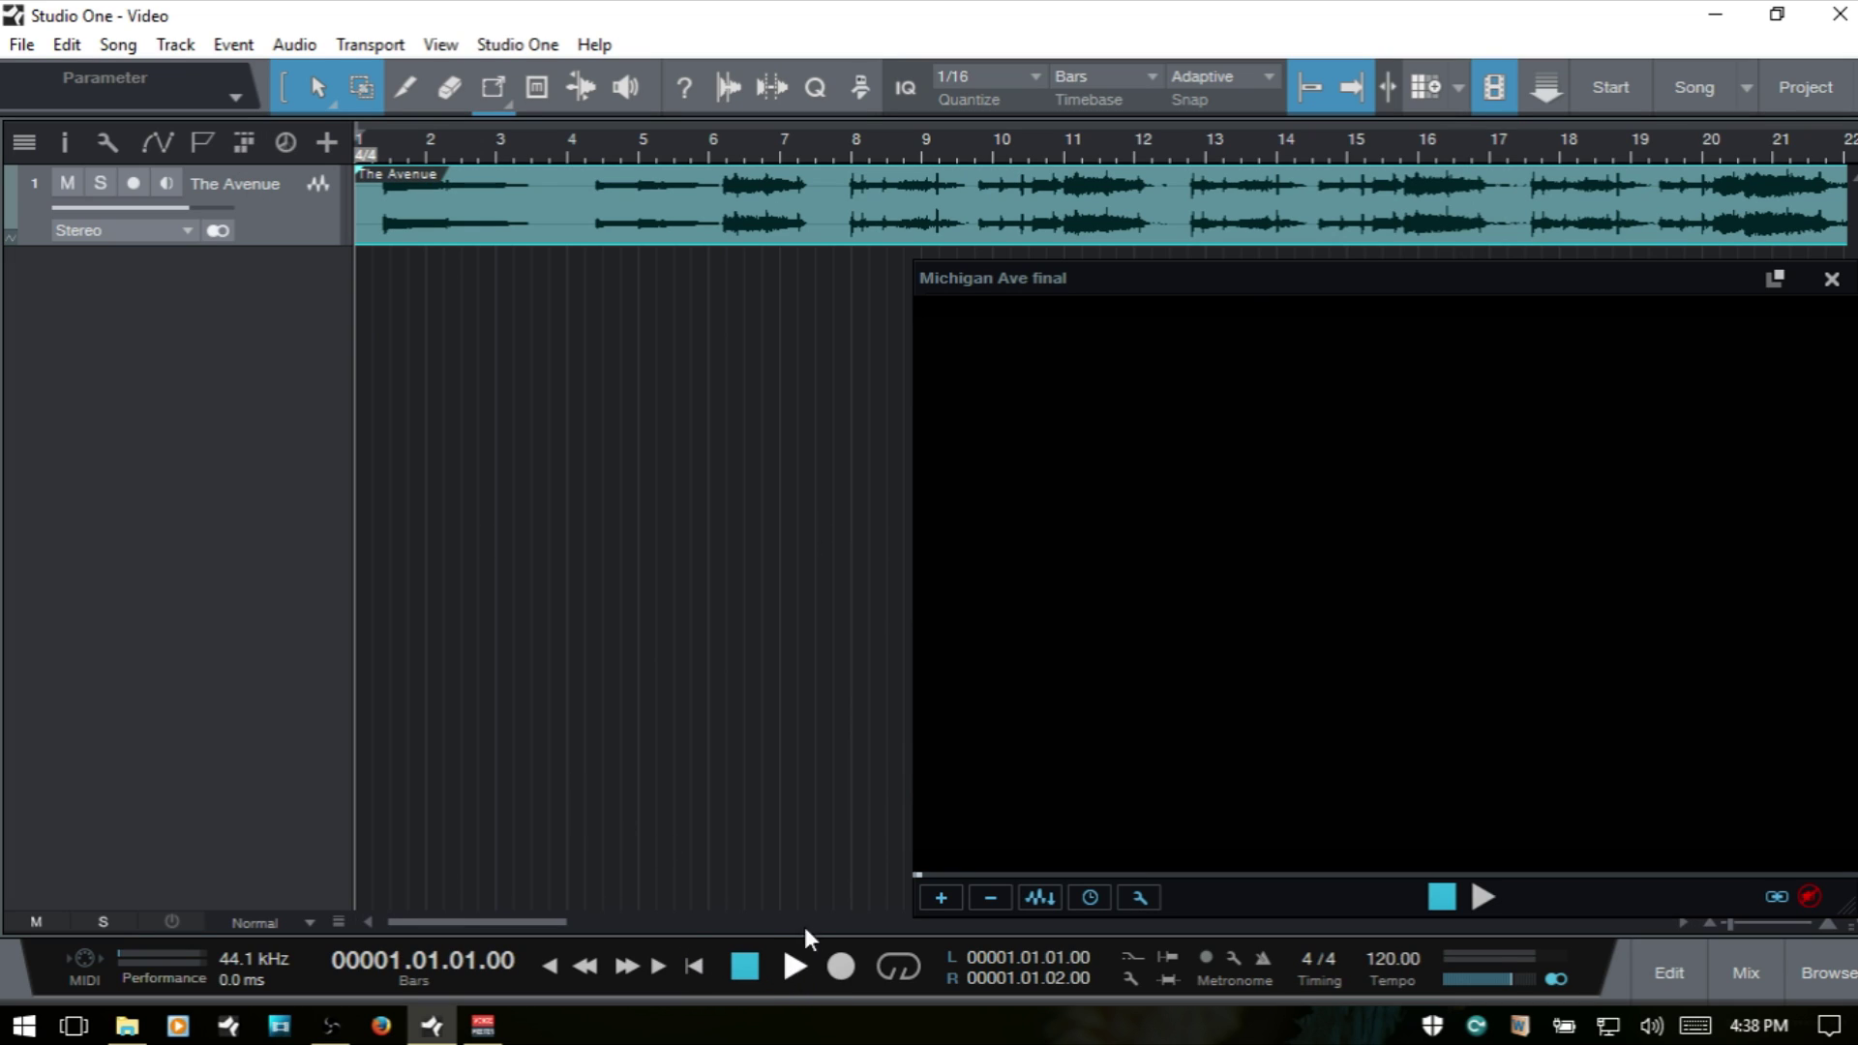
Nudge the video window up-left, play the song against the video, and leave the offset unchanged.
{"action": "left_click_drag", "start_coordinate": [1280, 275], "coordinate": [1248, 261]}
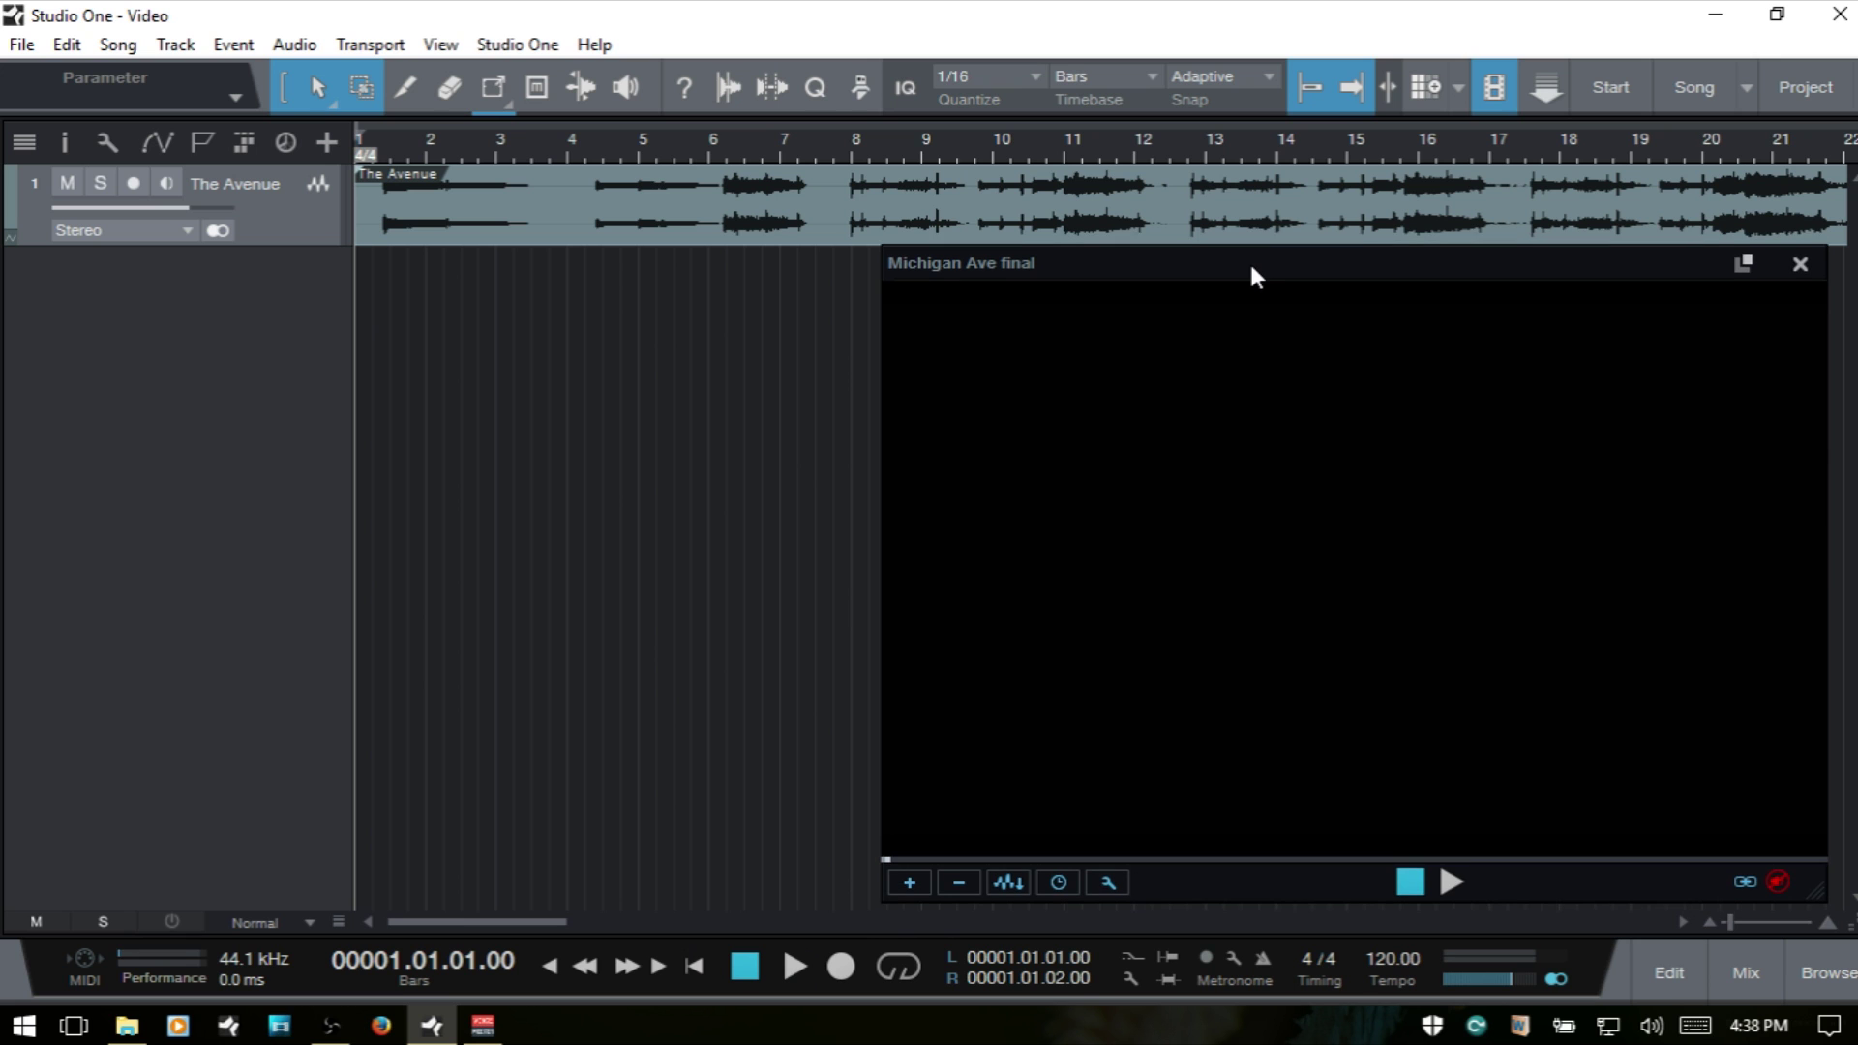
{"action": "left_click", "coordinate": [793, 967]}
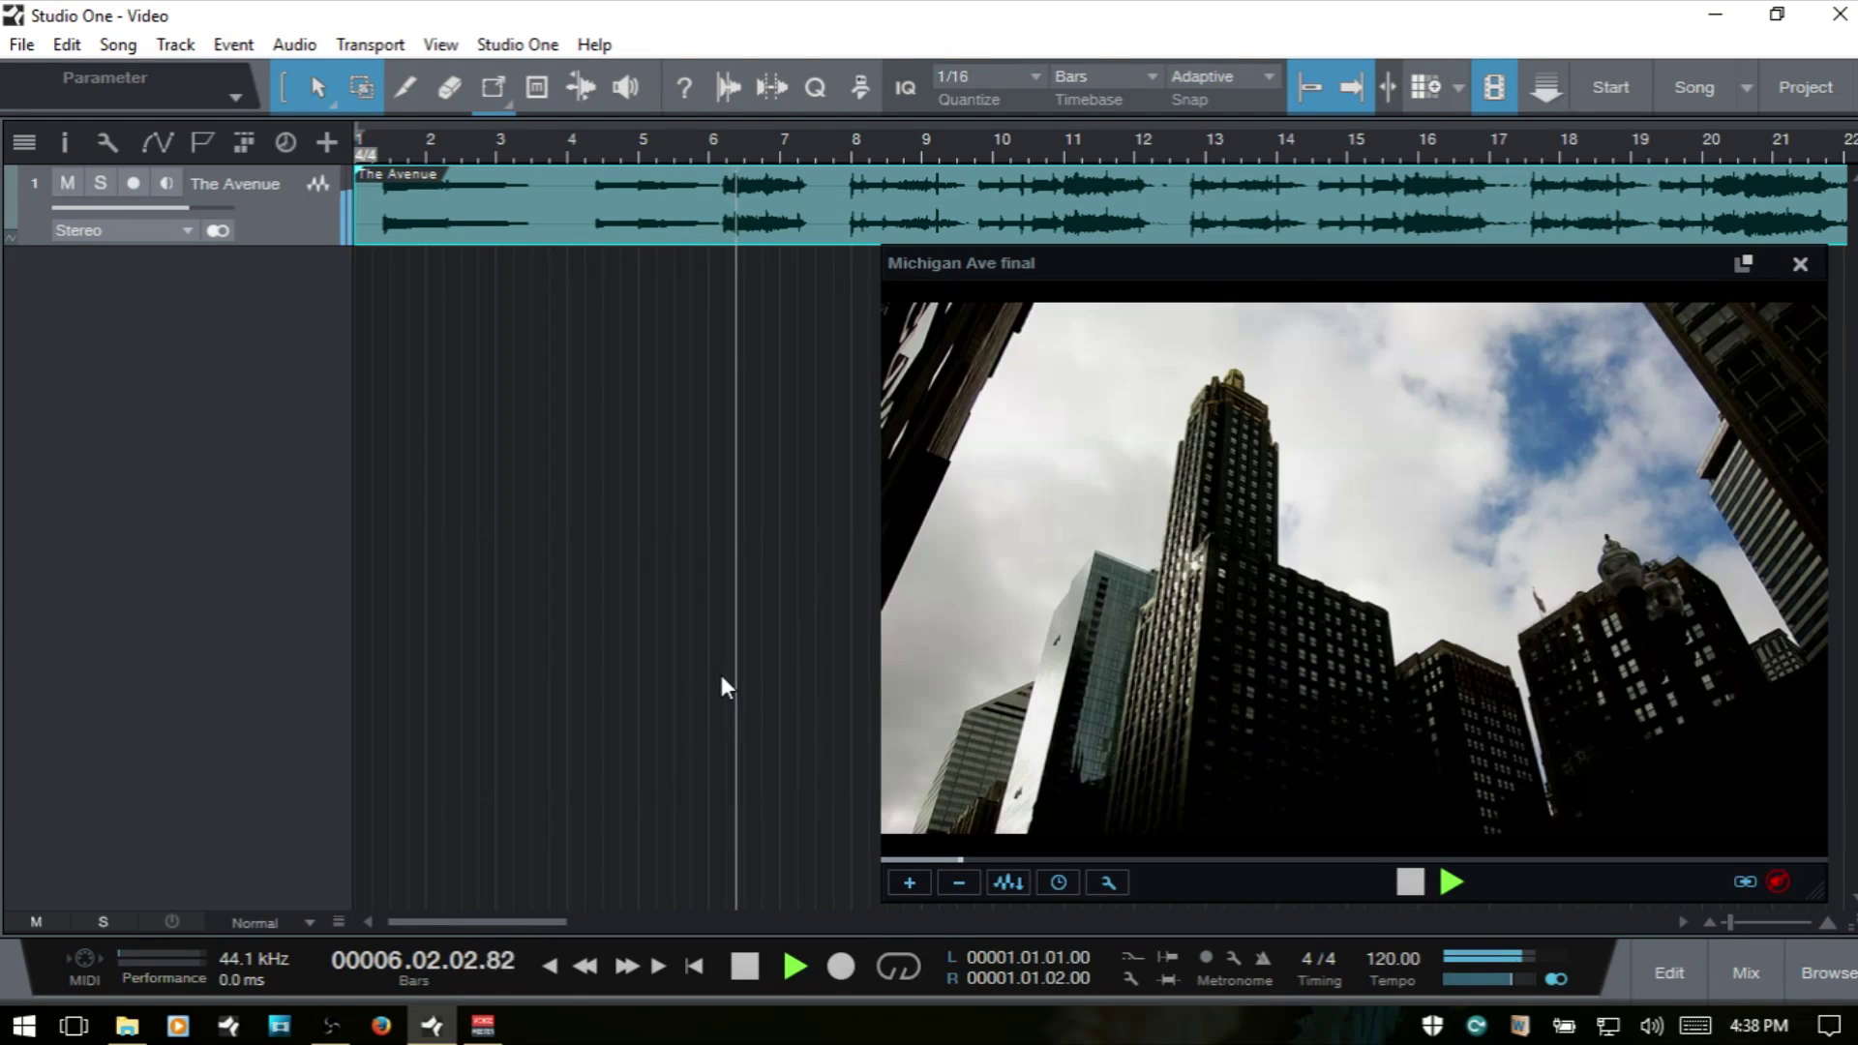
{"action": "key", "text": "space"}
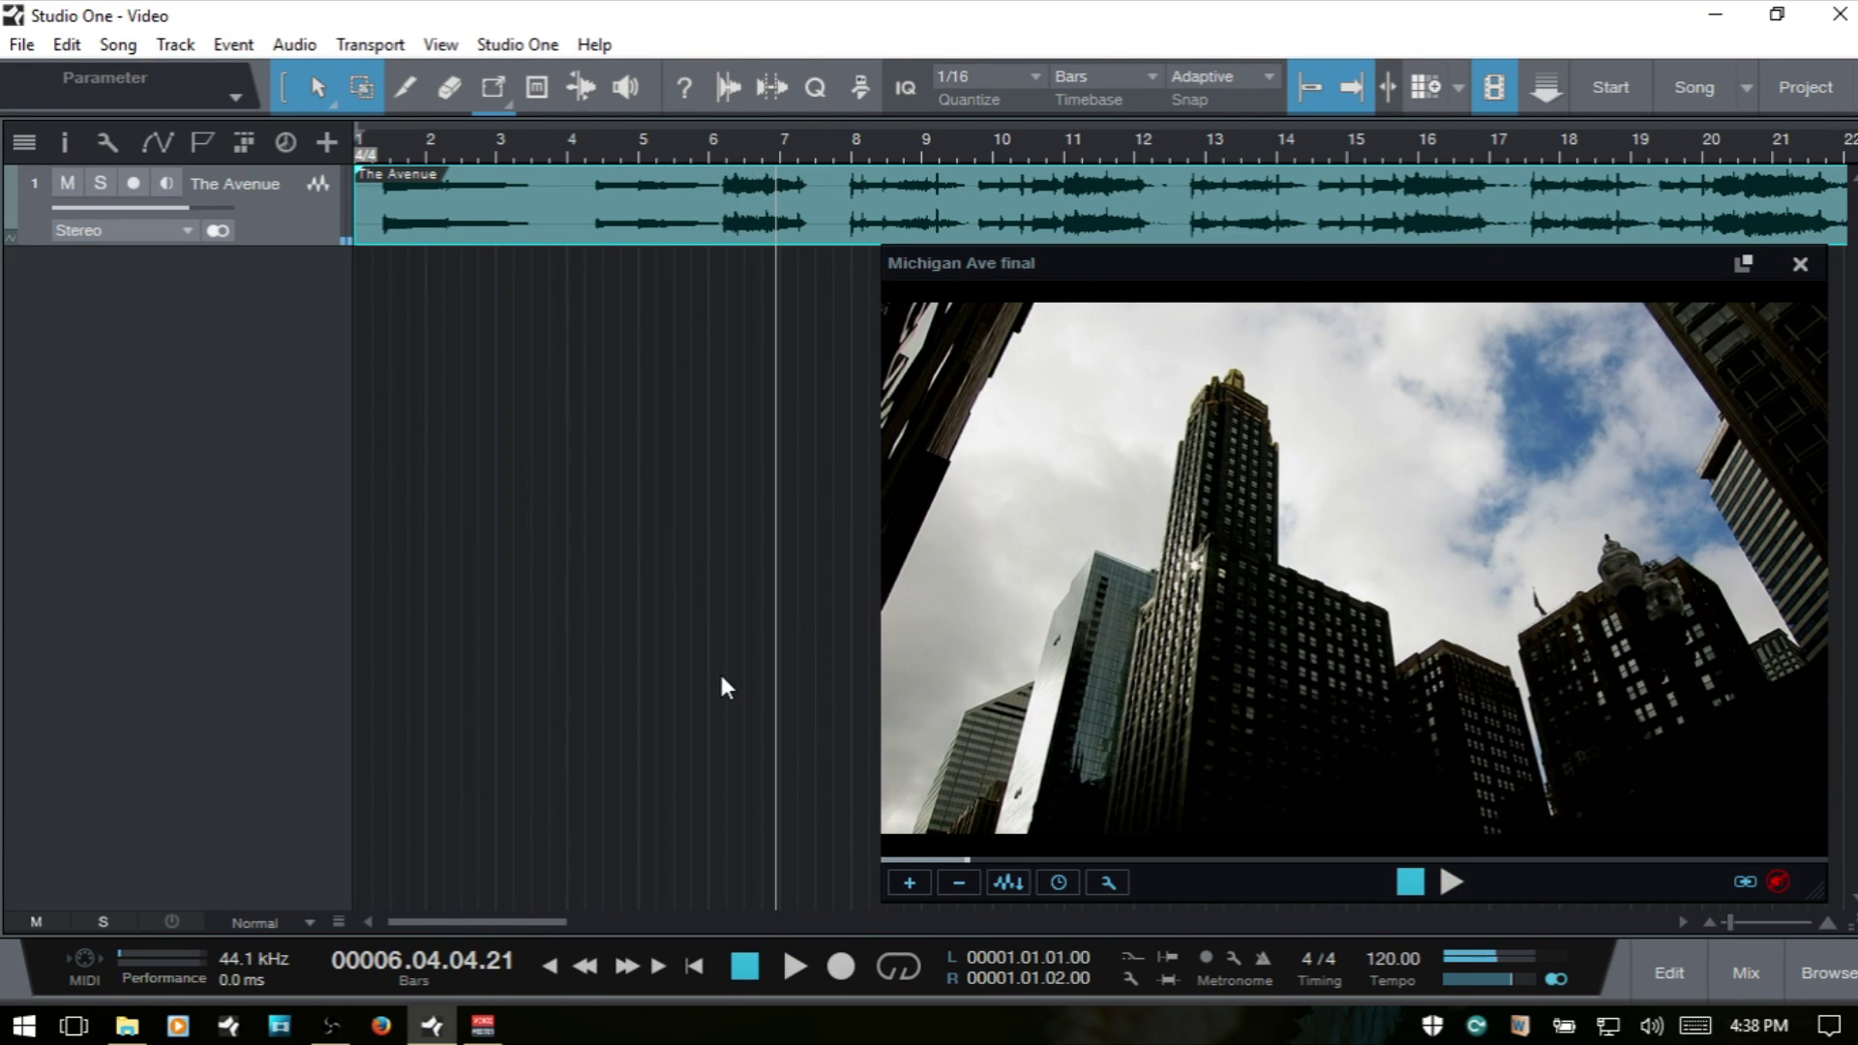
{"action": "left_click", "coordinate": [1059, 882]}
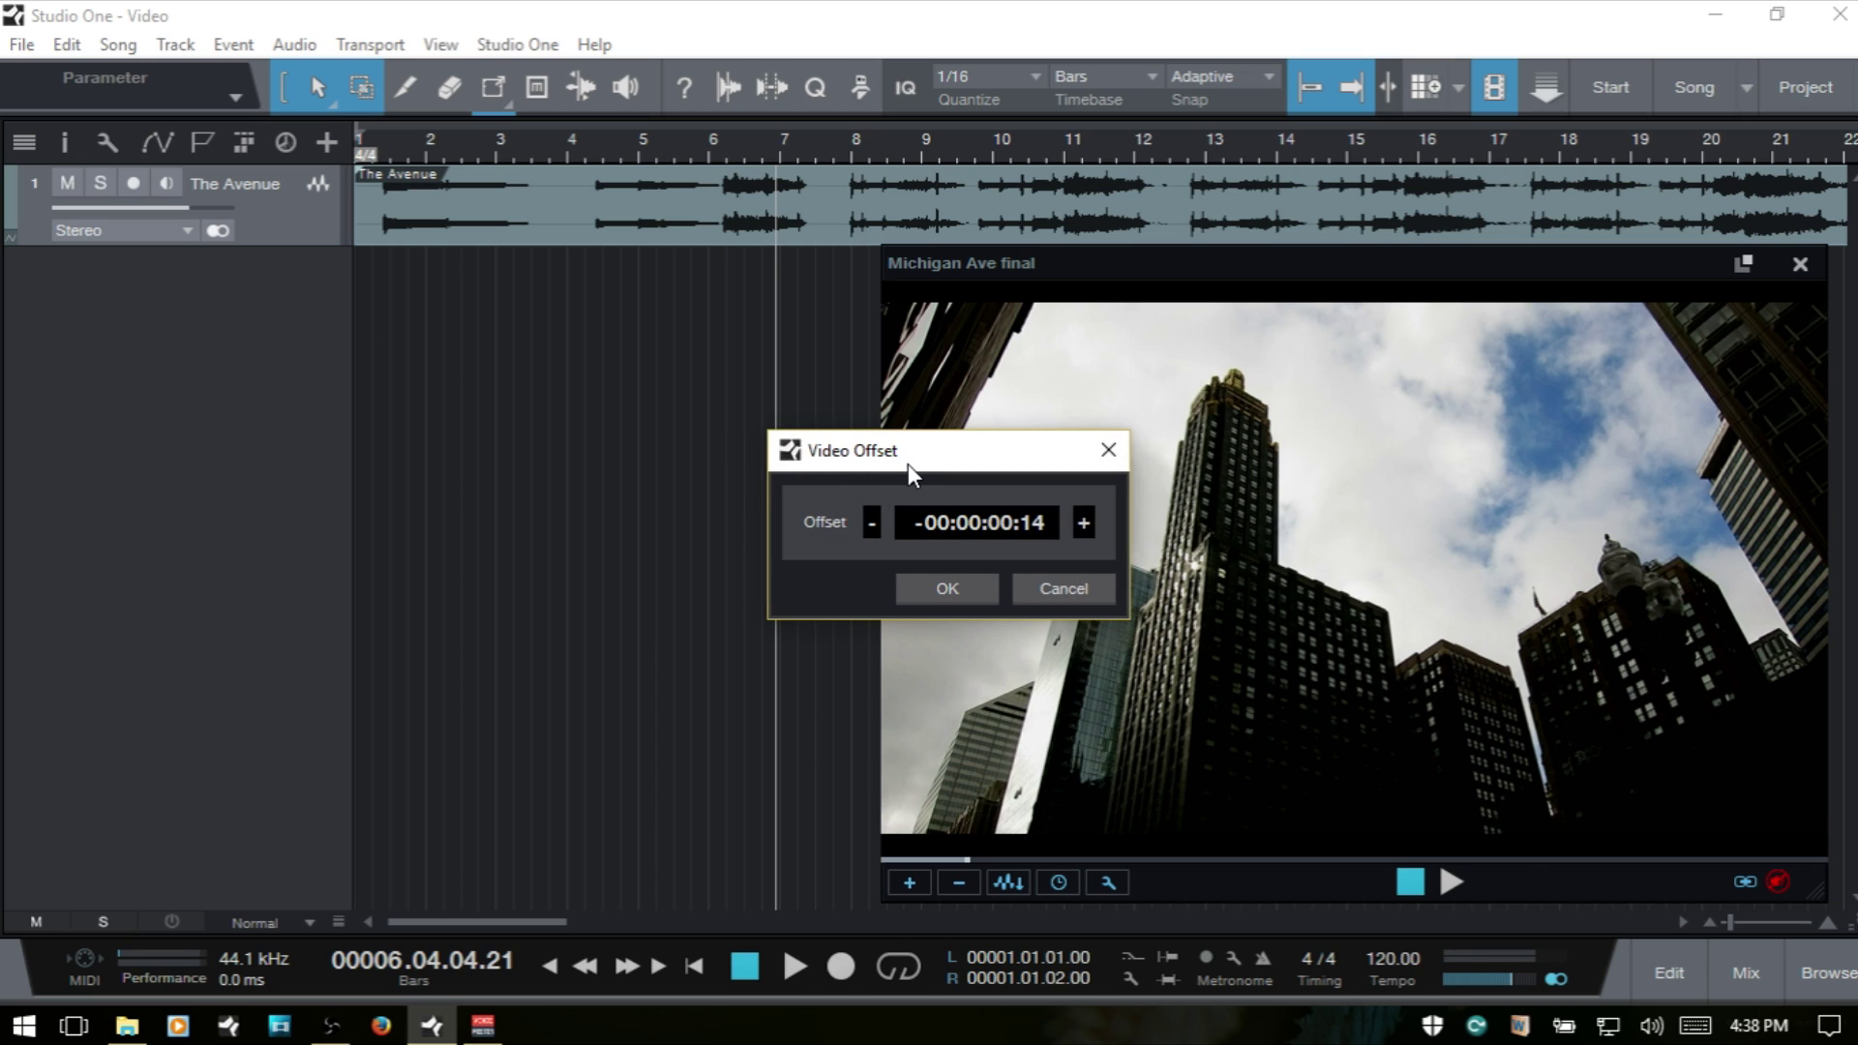
{"action": "left_click", "coordinate": [1064, 589]}
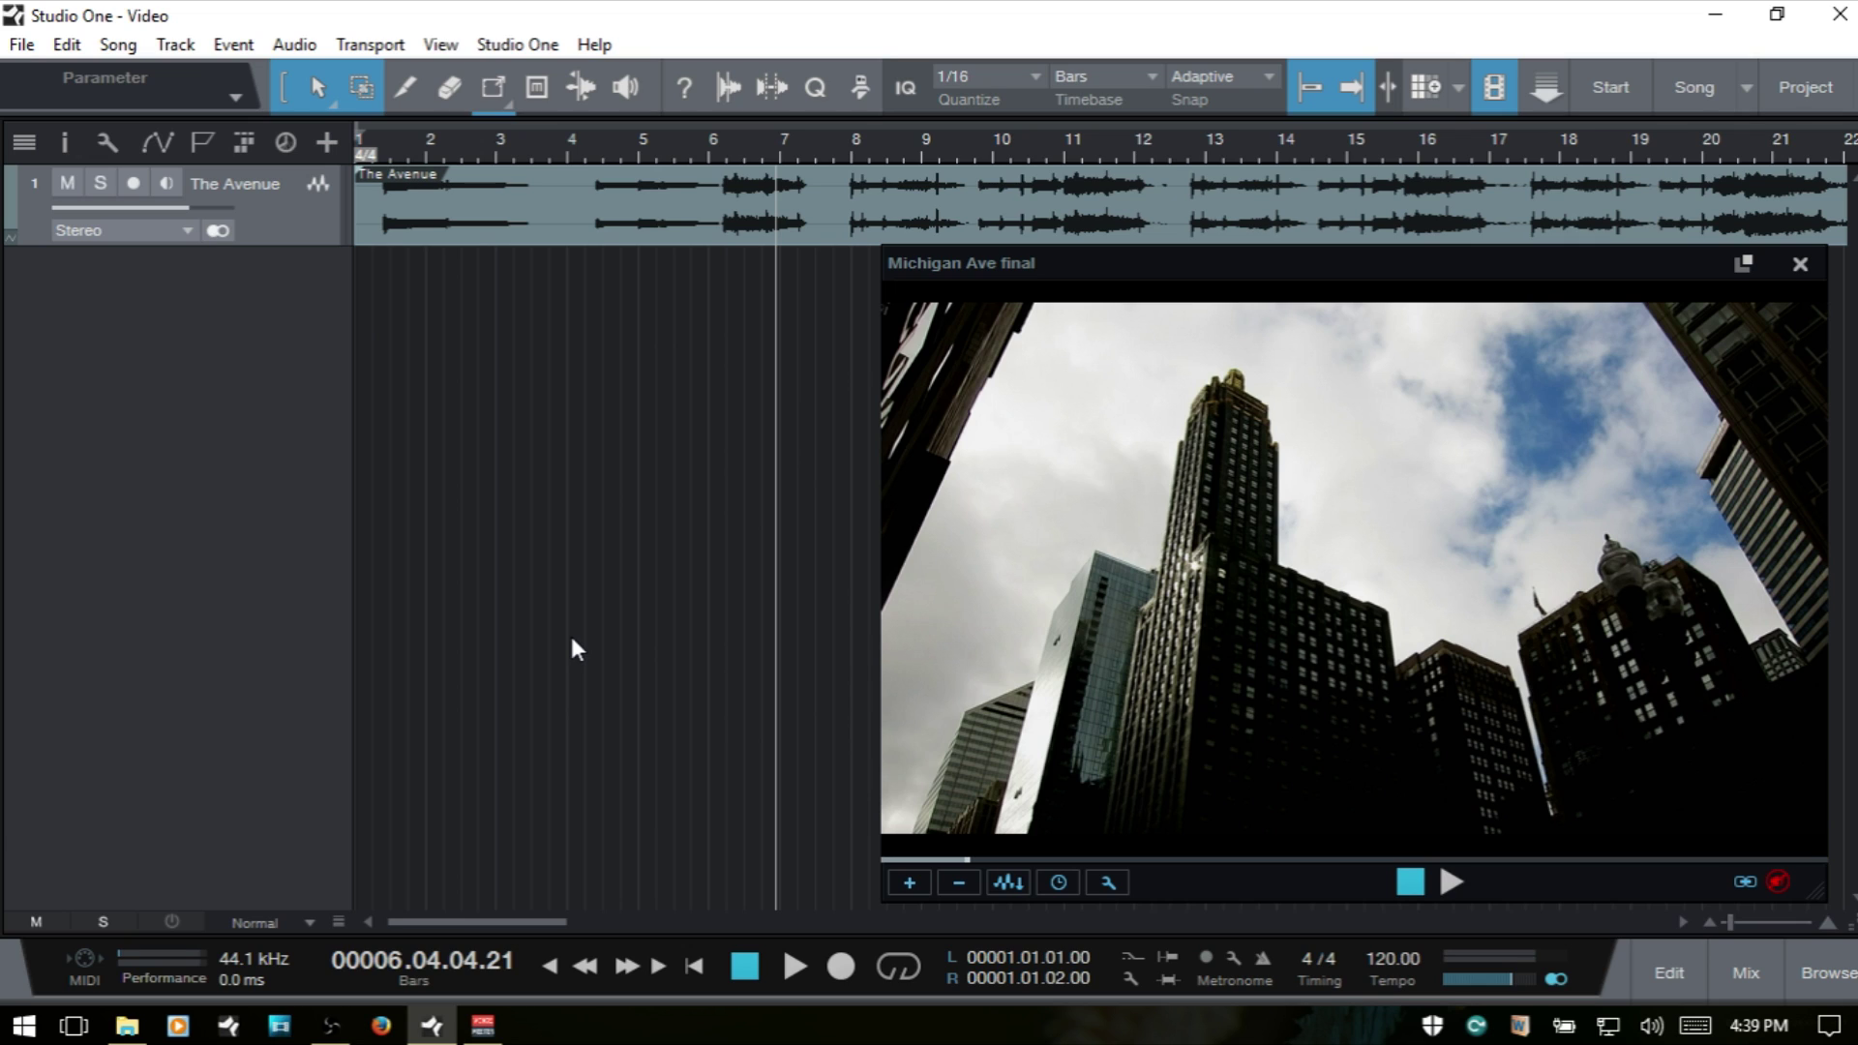
Enable Cursor follows Edit Position, show the marker lane, and add markers at bars 8 and 15.
{"action": "left_click", "coordinate": [1386, 83]}
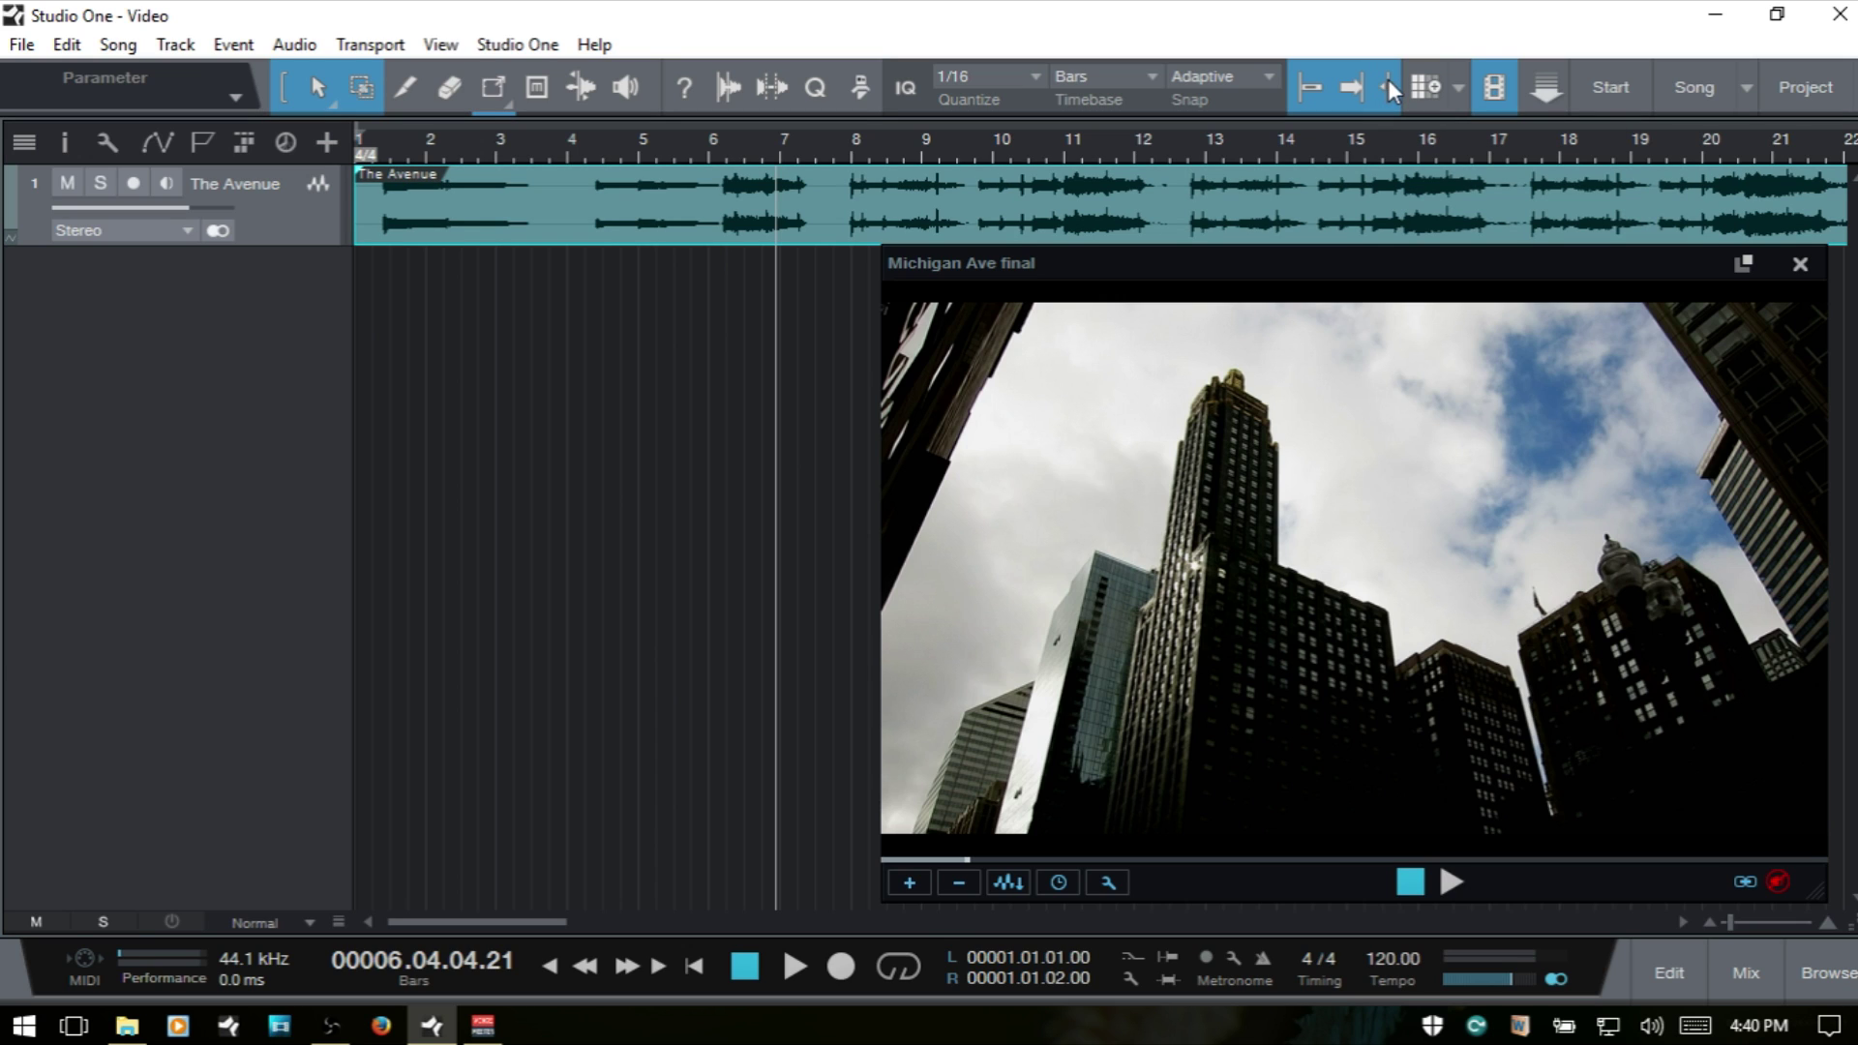
{"action": "left_click", "coordinate": [207, 141]}
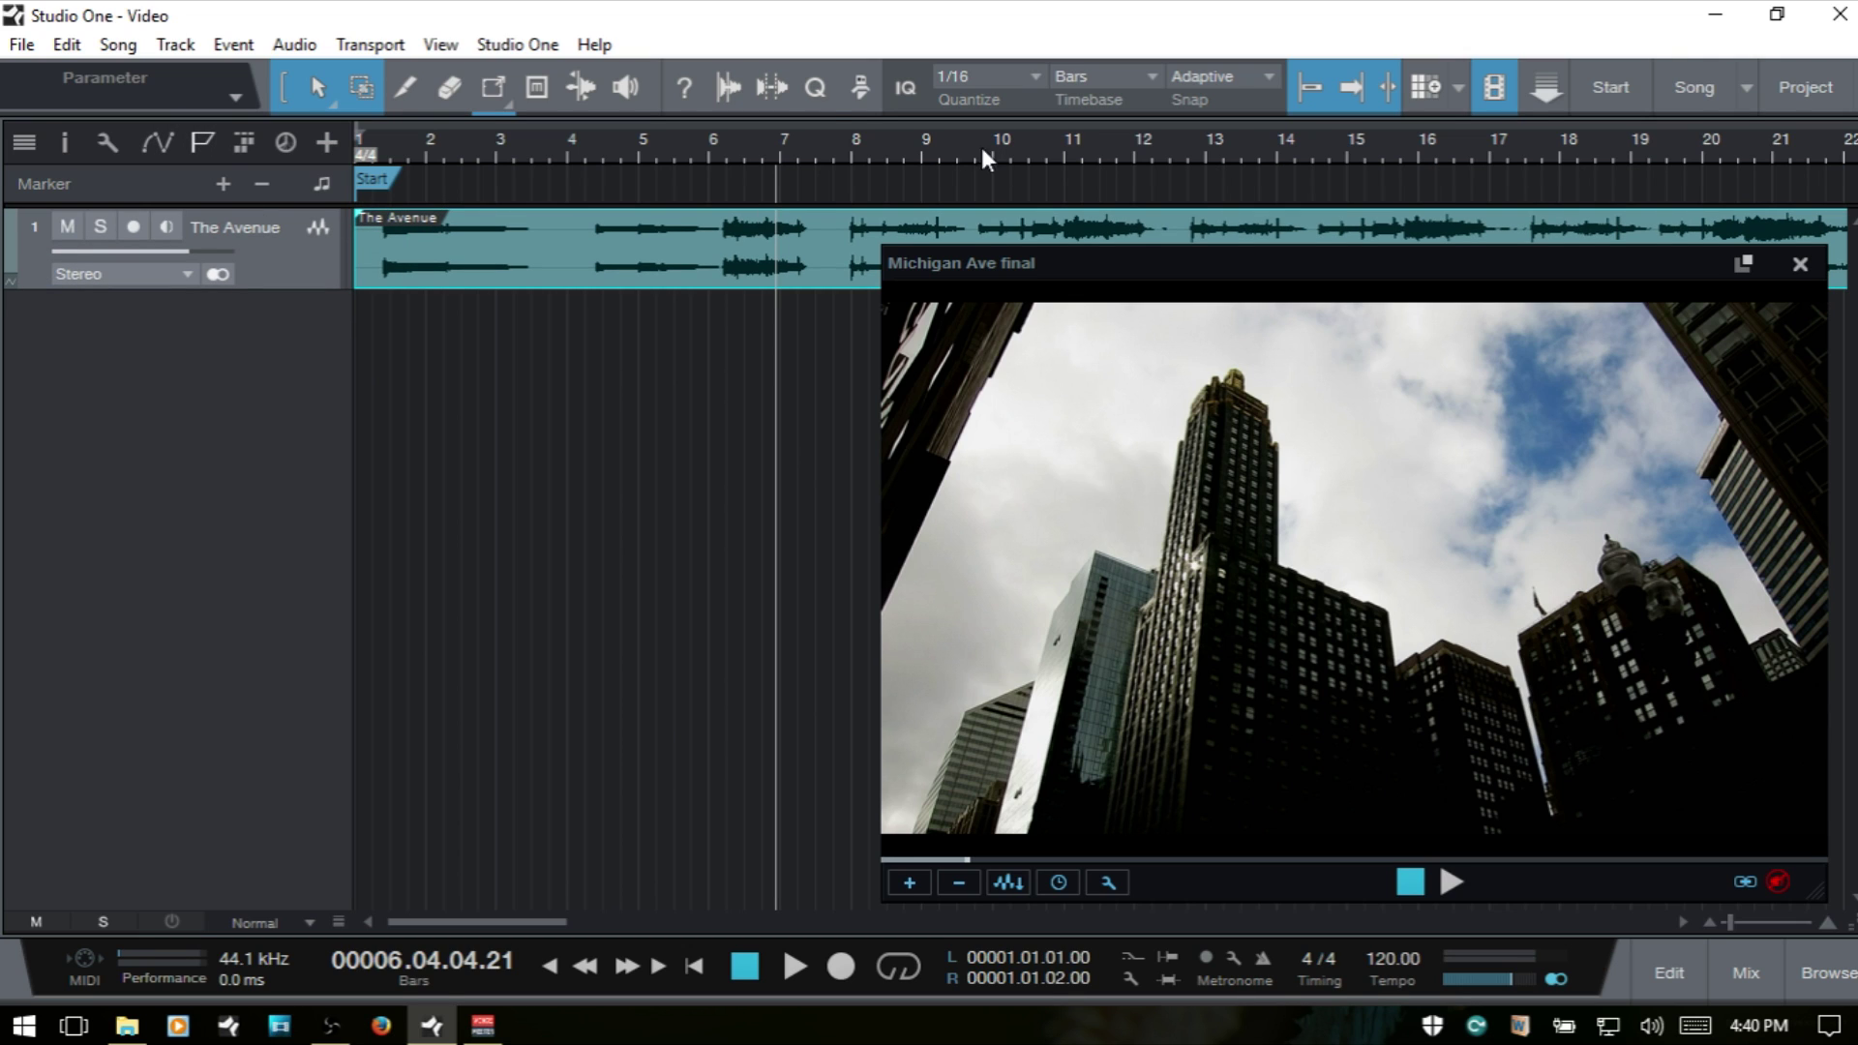
{"action": "left_click", "coordinate": [851, 145]}
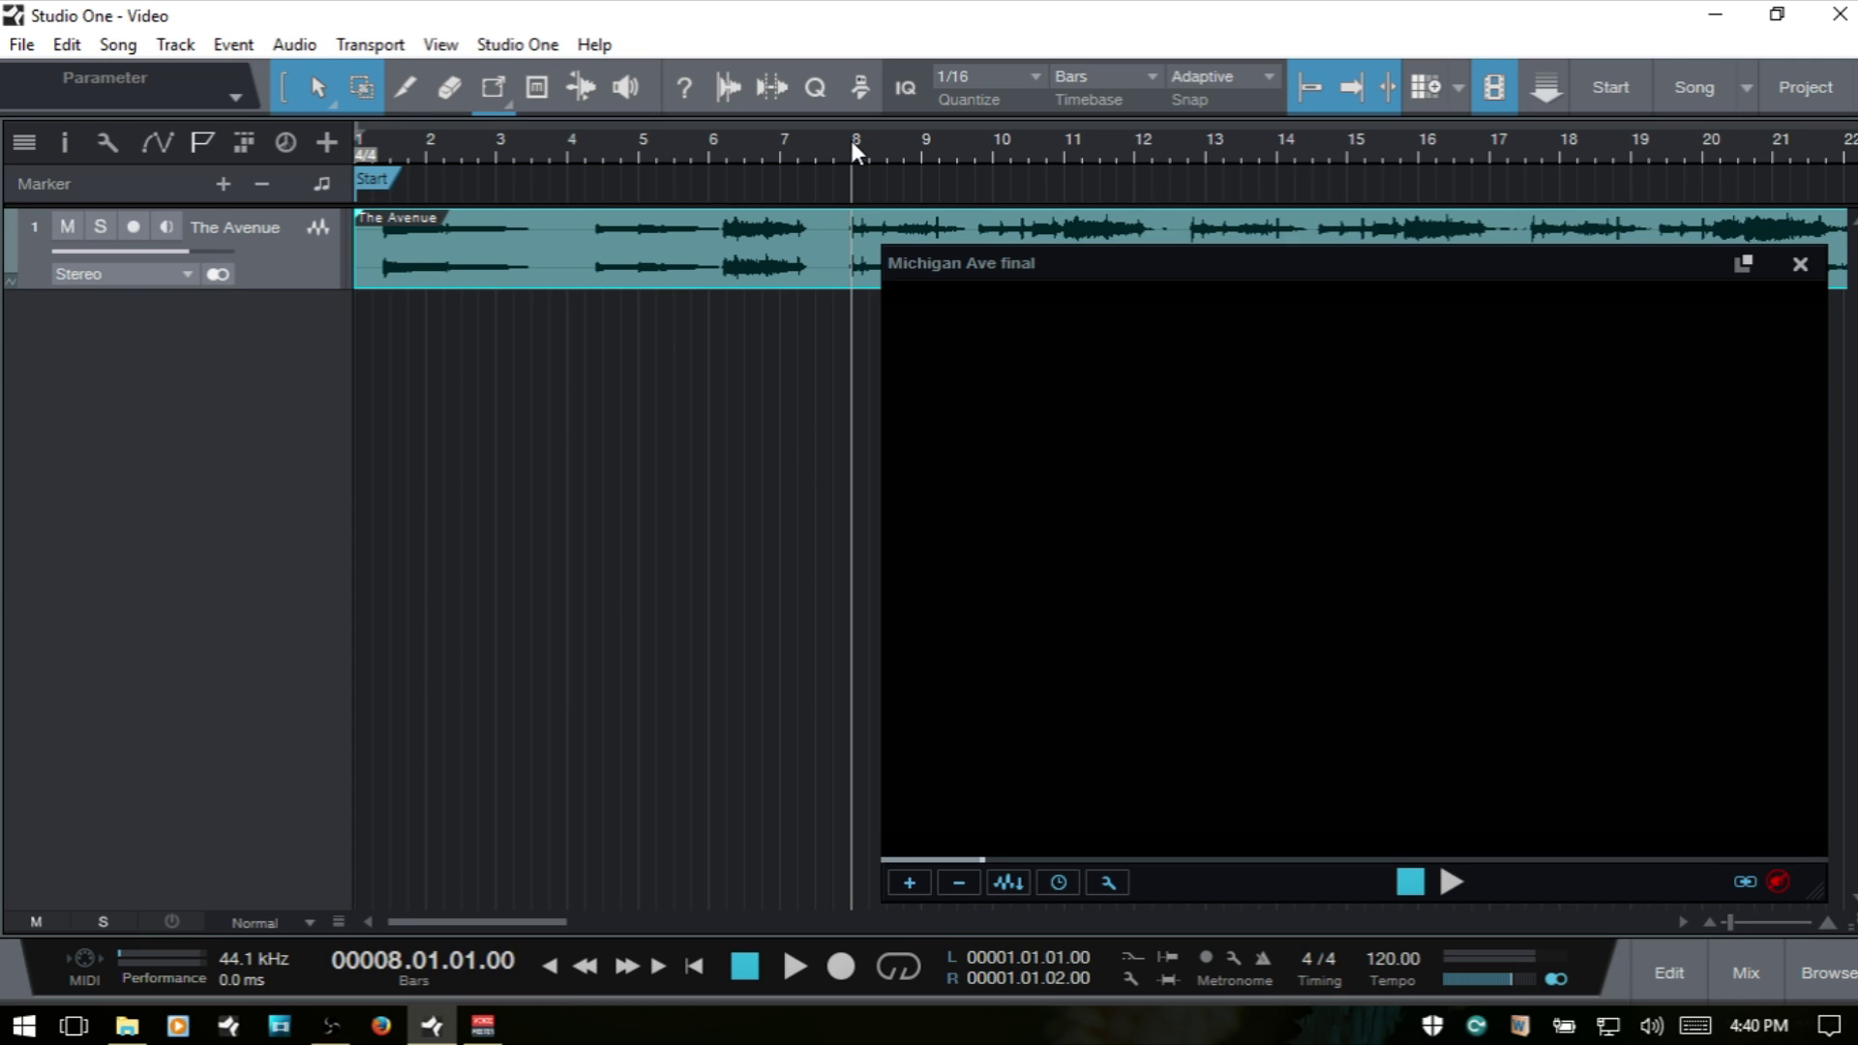
{"action": "left_click", "coordinate": [223, 182]}
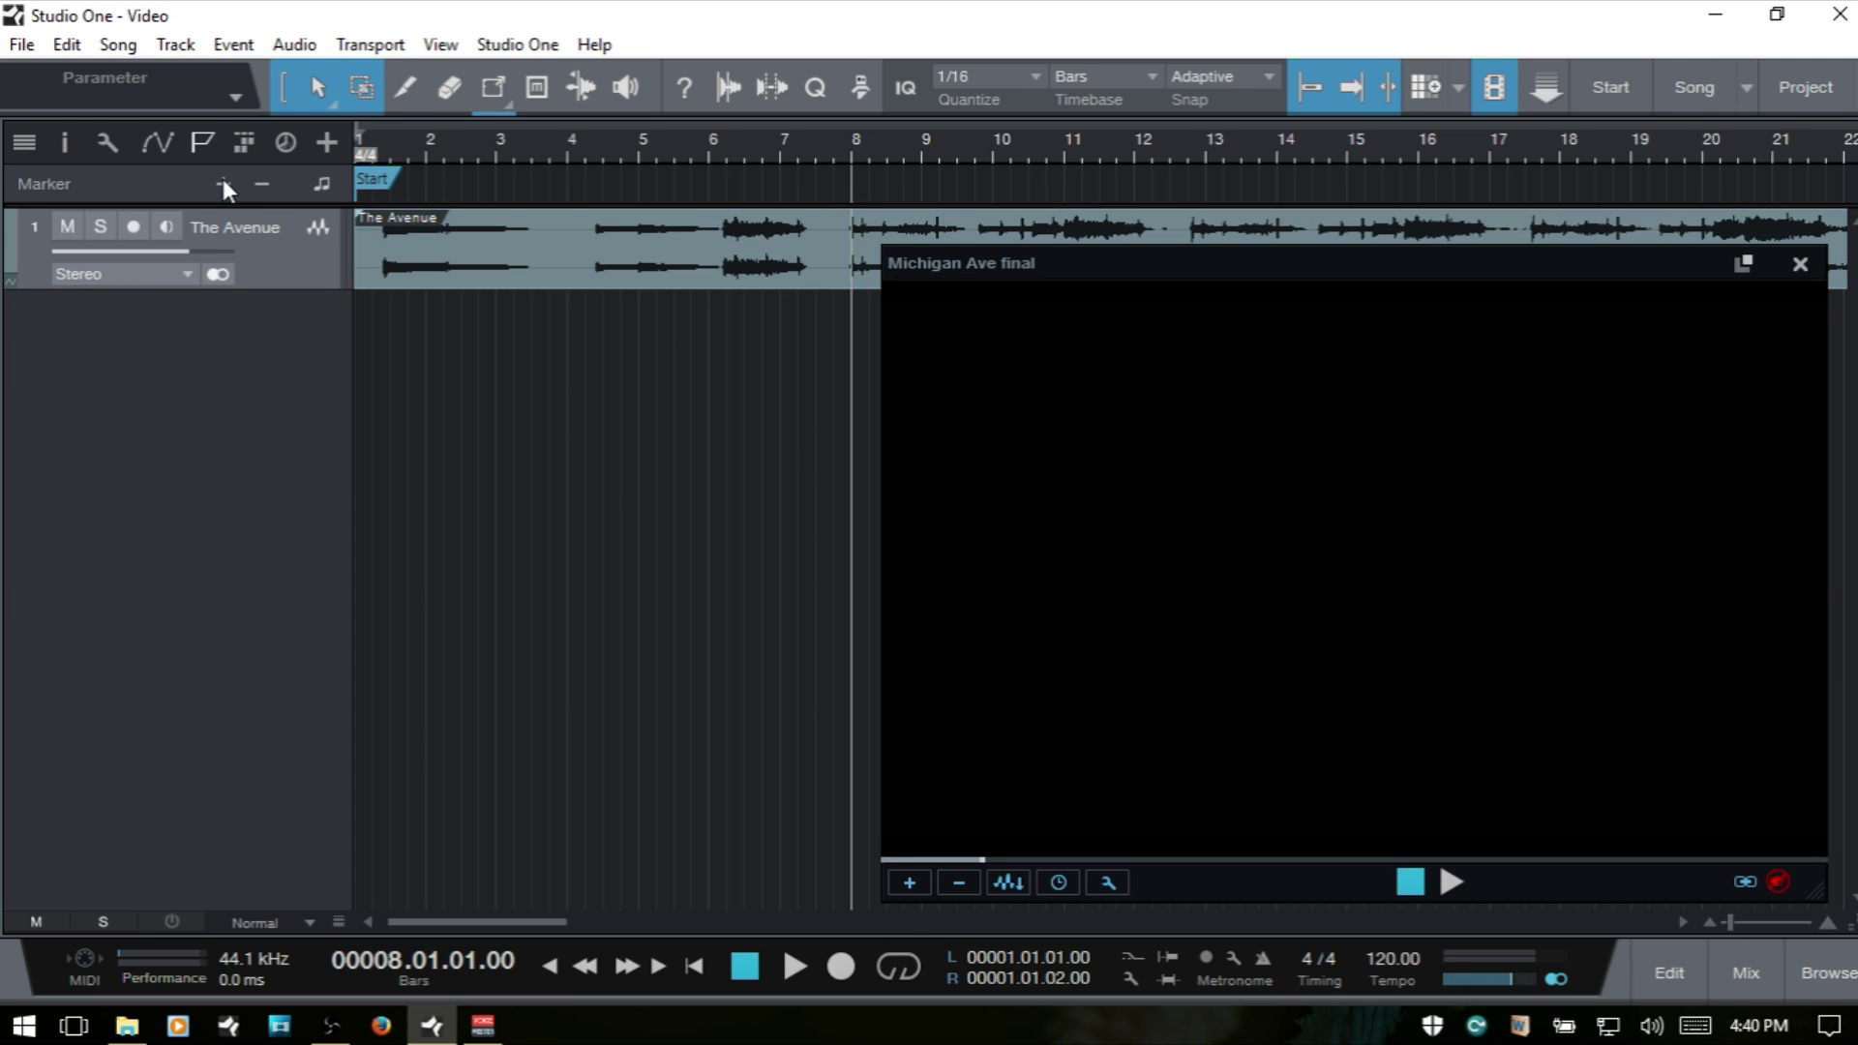
{"action": "left_click", "coordinate": [1349, 137]}
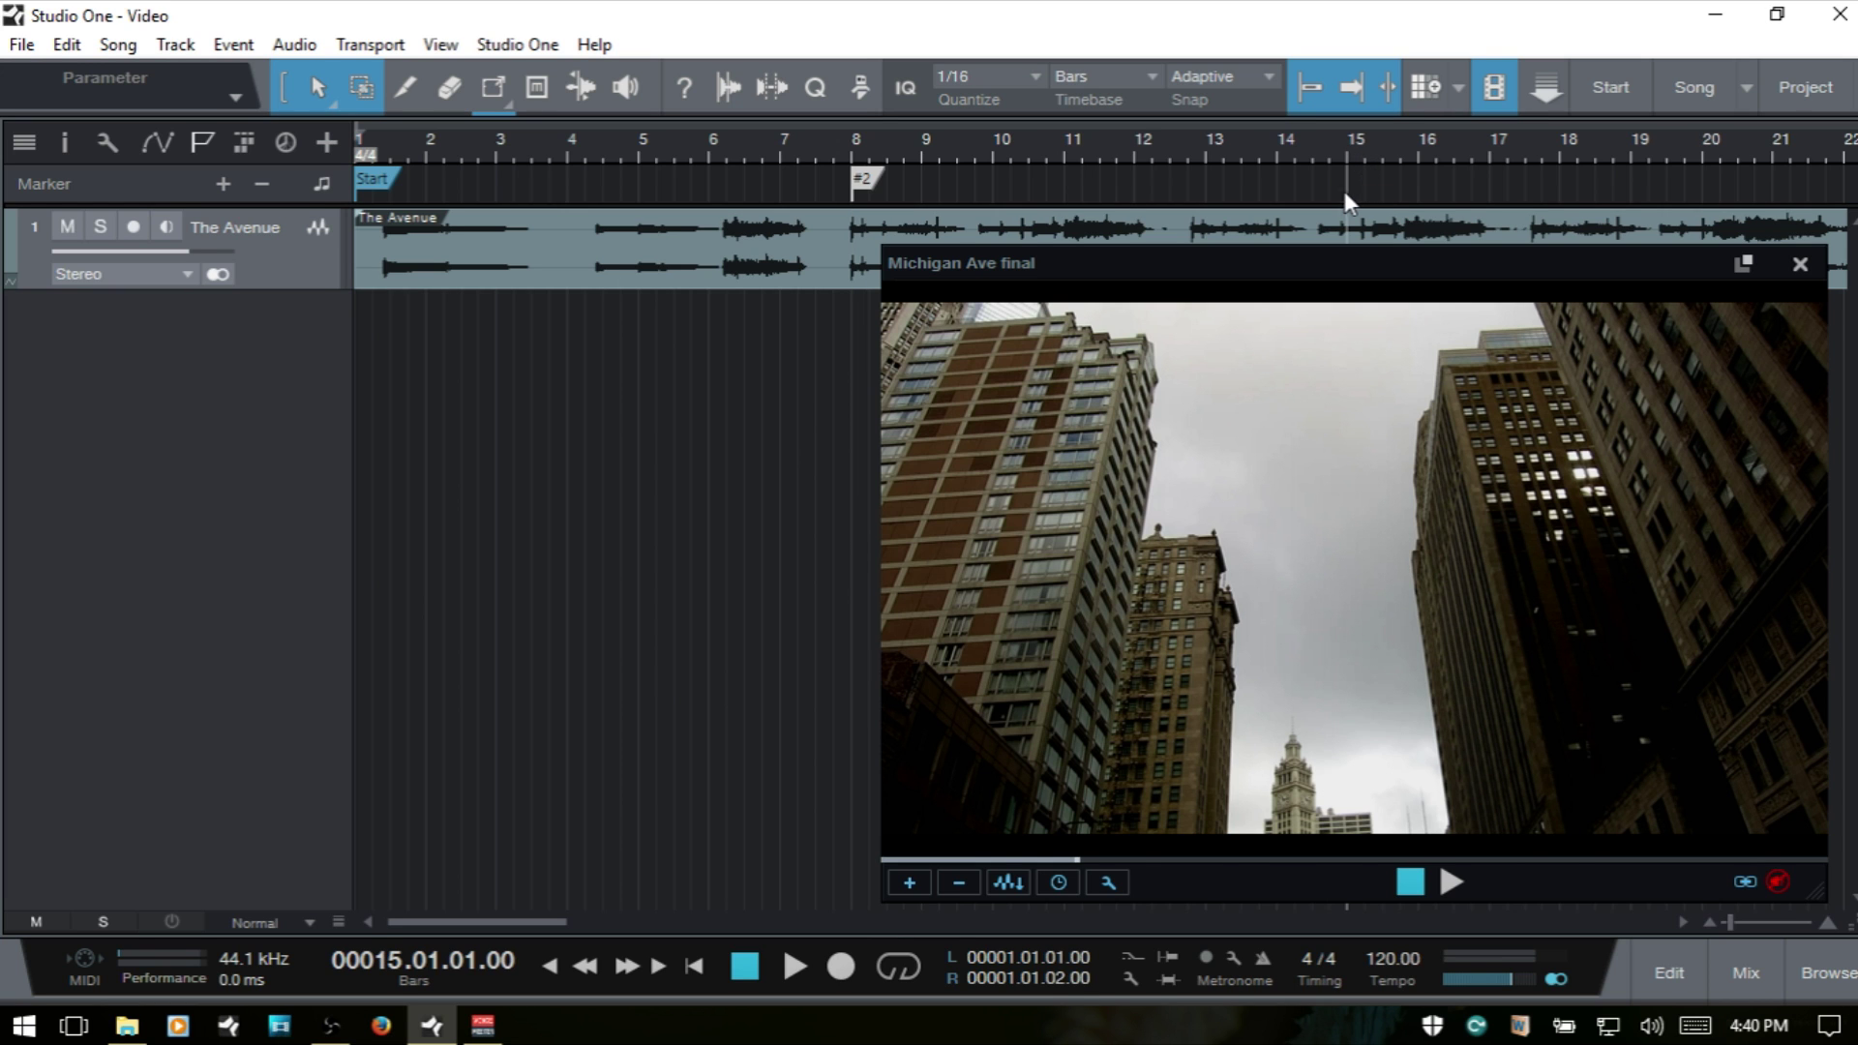
{"action": "left_click", "coordinate": [224, 182]}
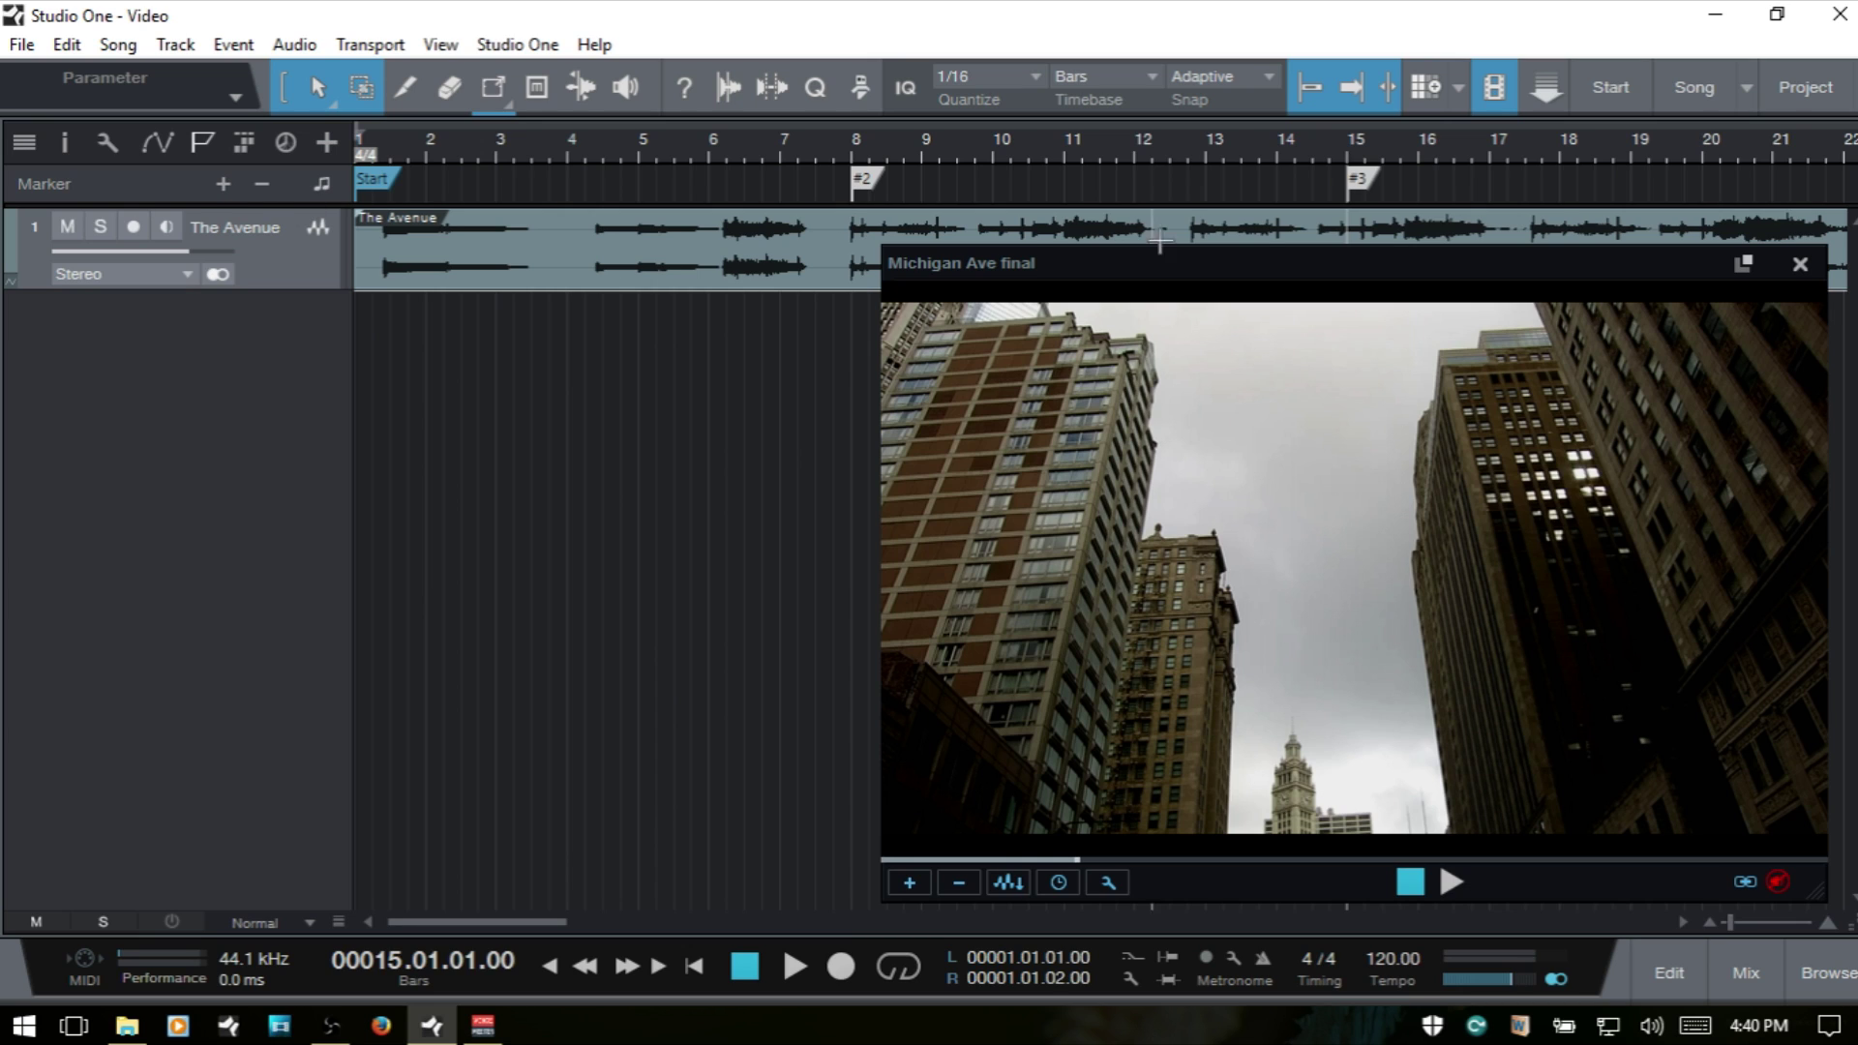
Delete the bar 15 marker, select marker #2 at bar 8, and hide the marker lane.
{"action": "left_click", "coordinate": [1356, 180]}
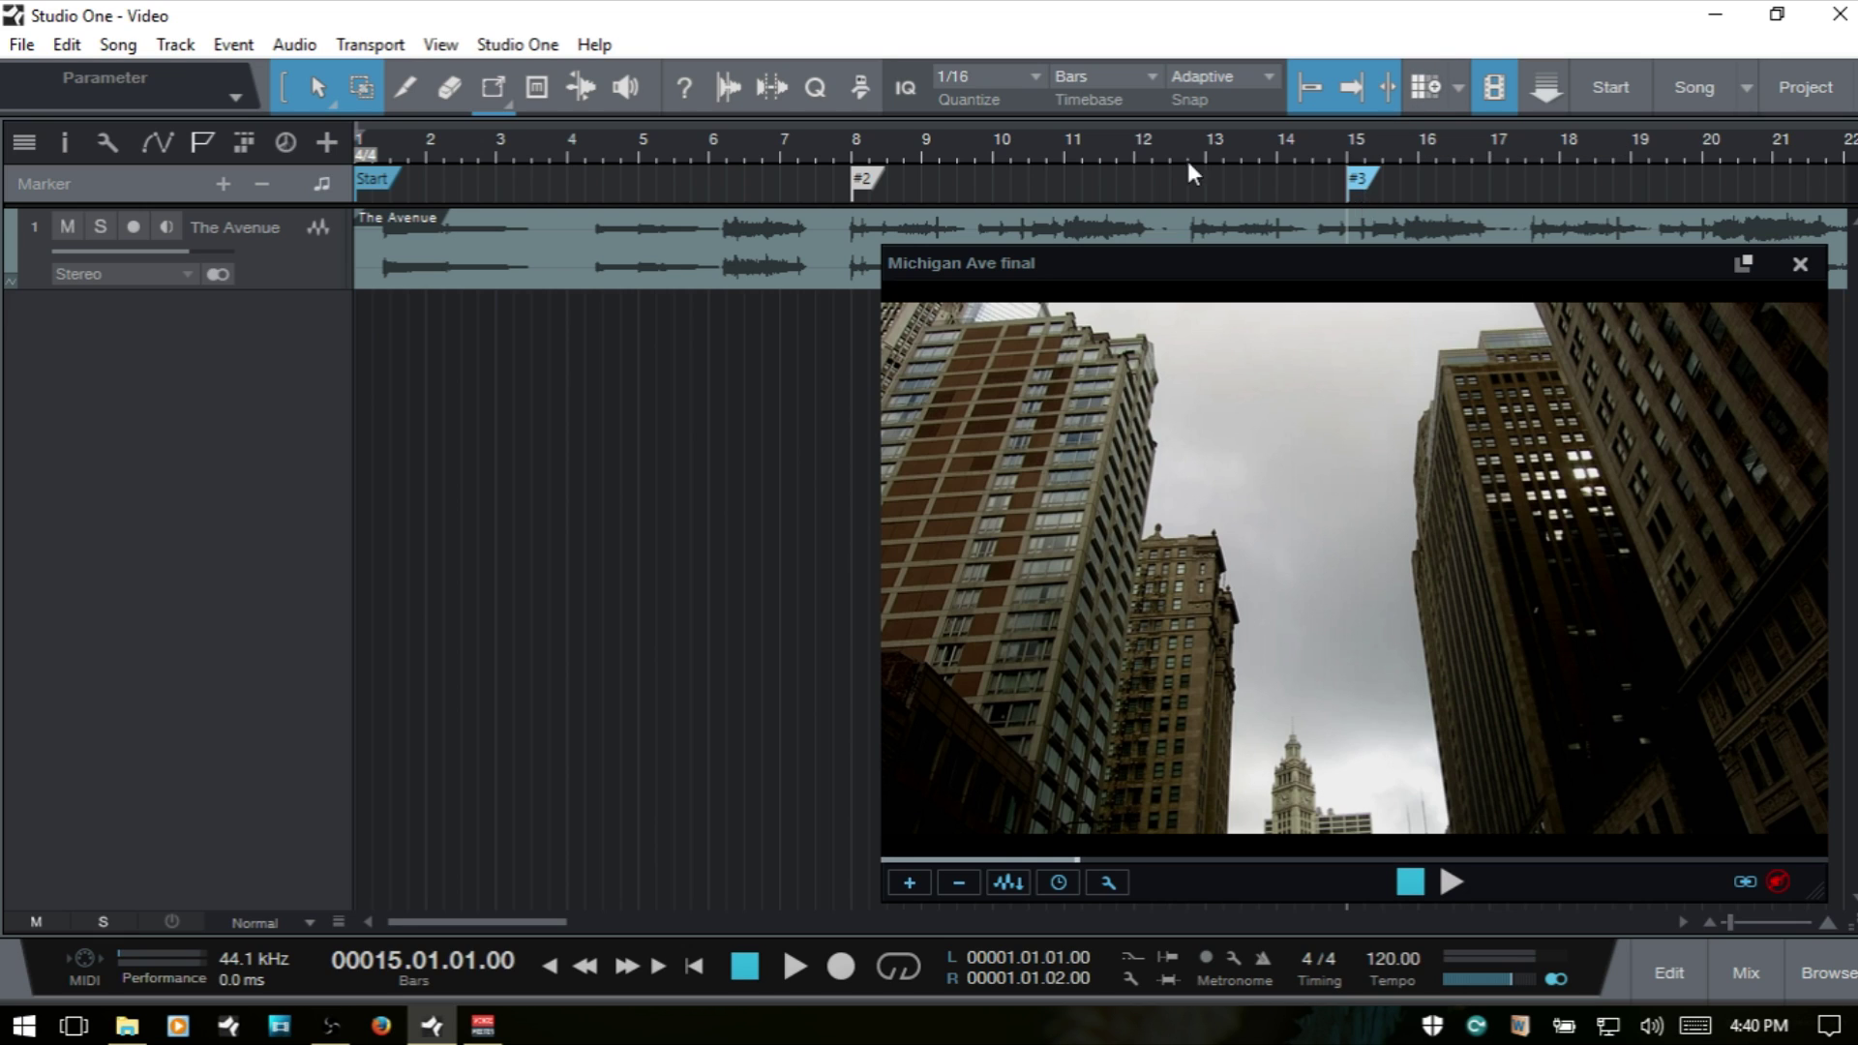
{"action": "left_click", "coordinate": [264, 183]}
{"action": "left_click", "coordinate": [866, 180]}
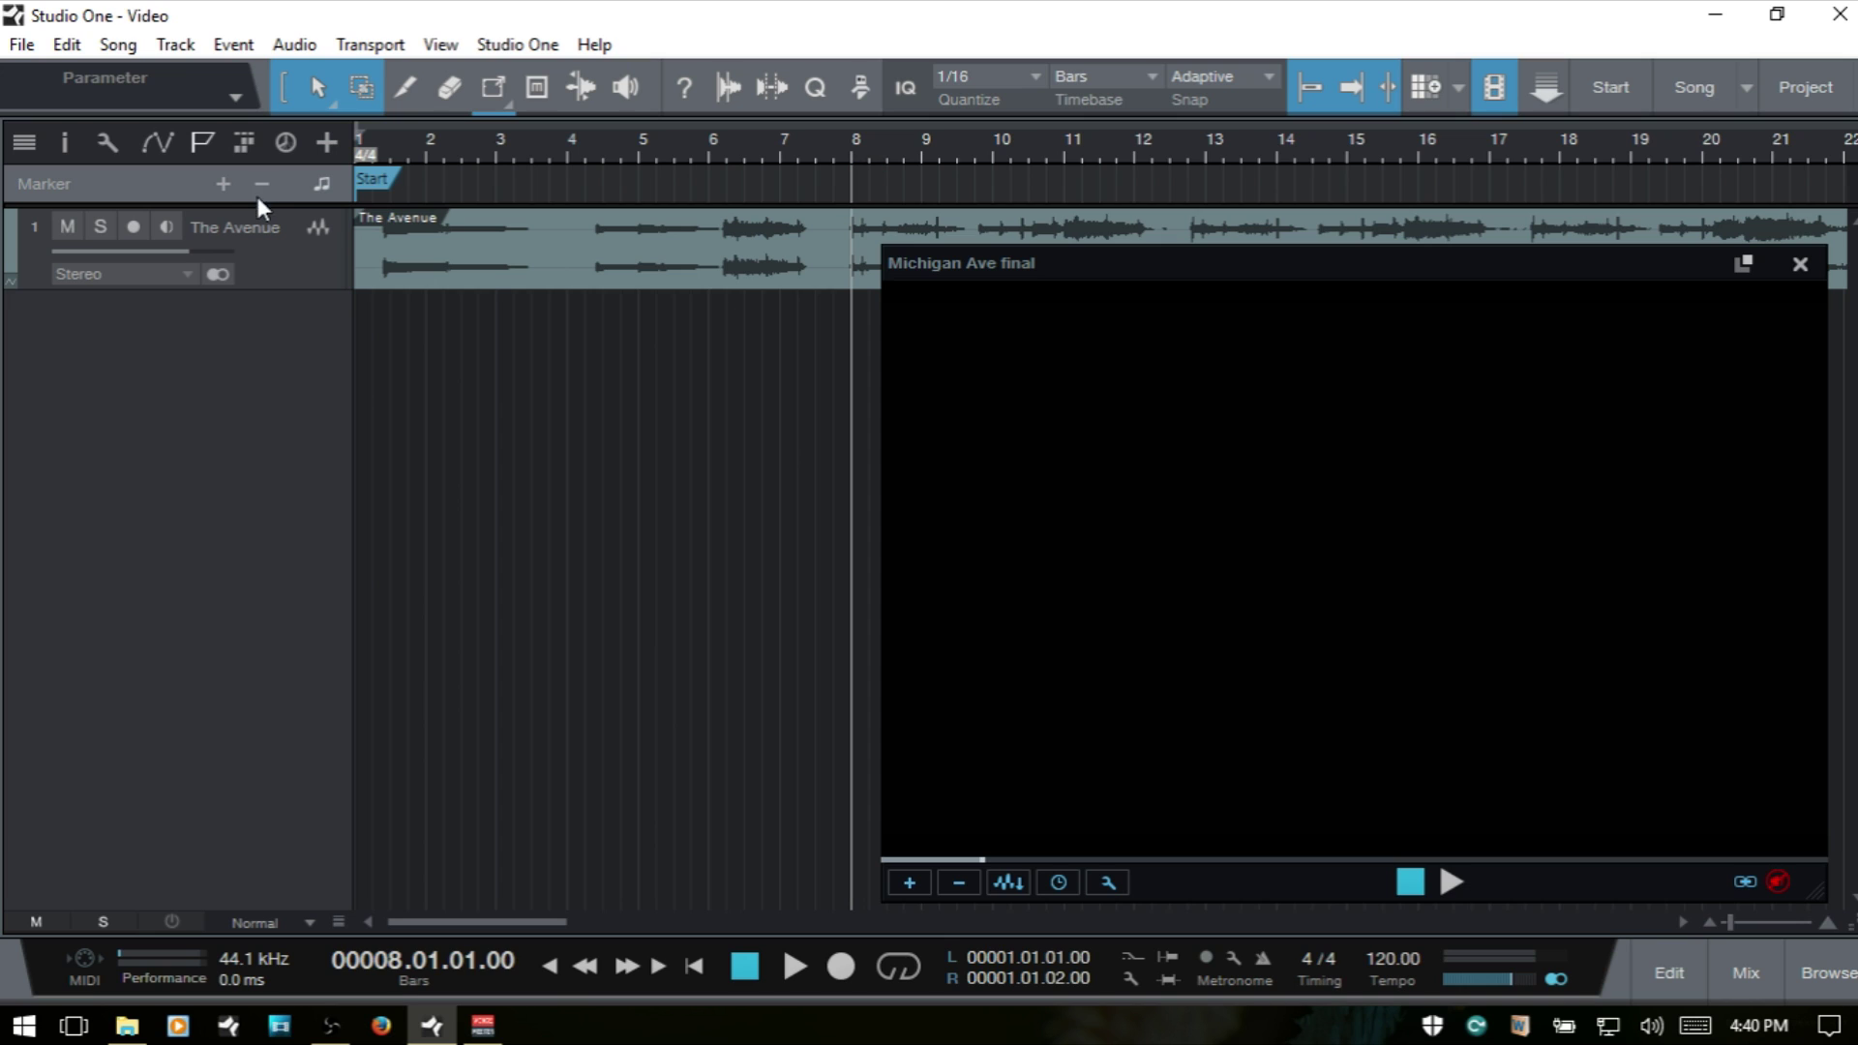
{"action": "left_click", "coordinate": [195, 135]}
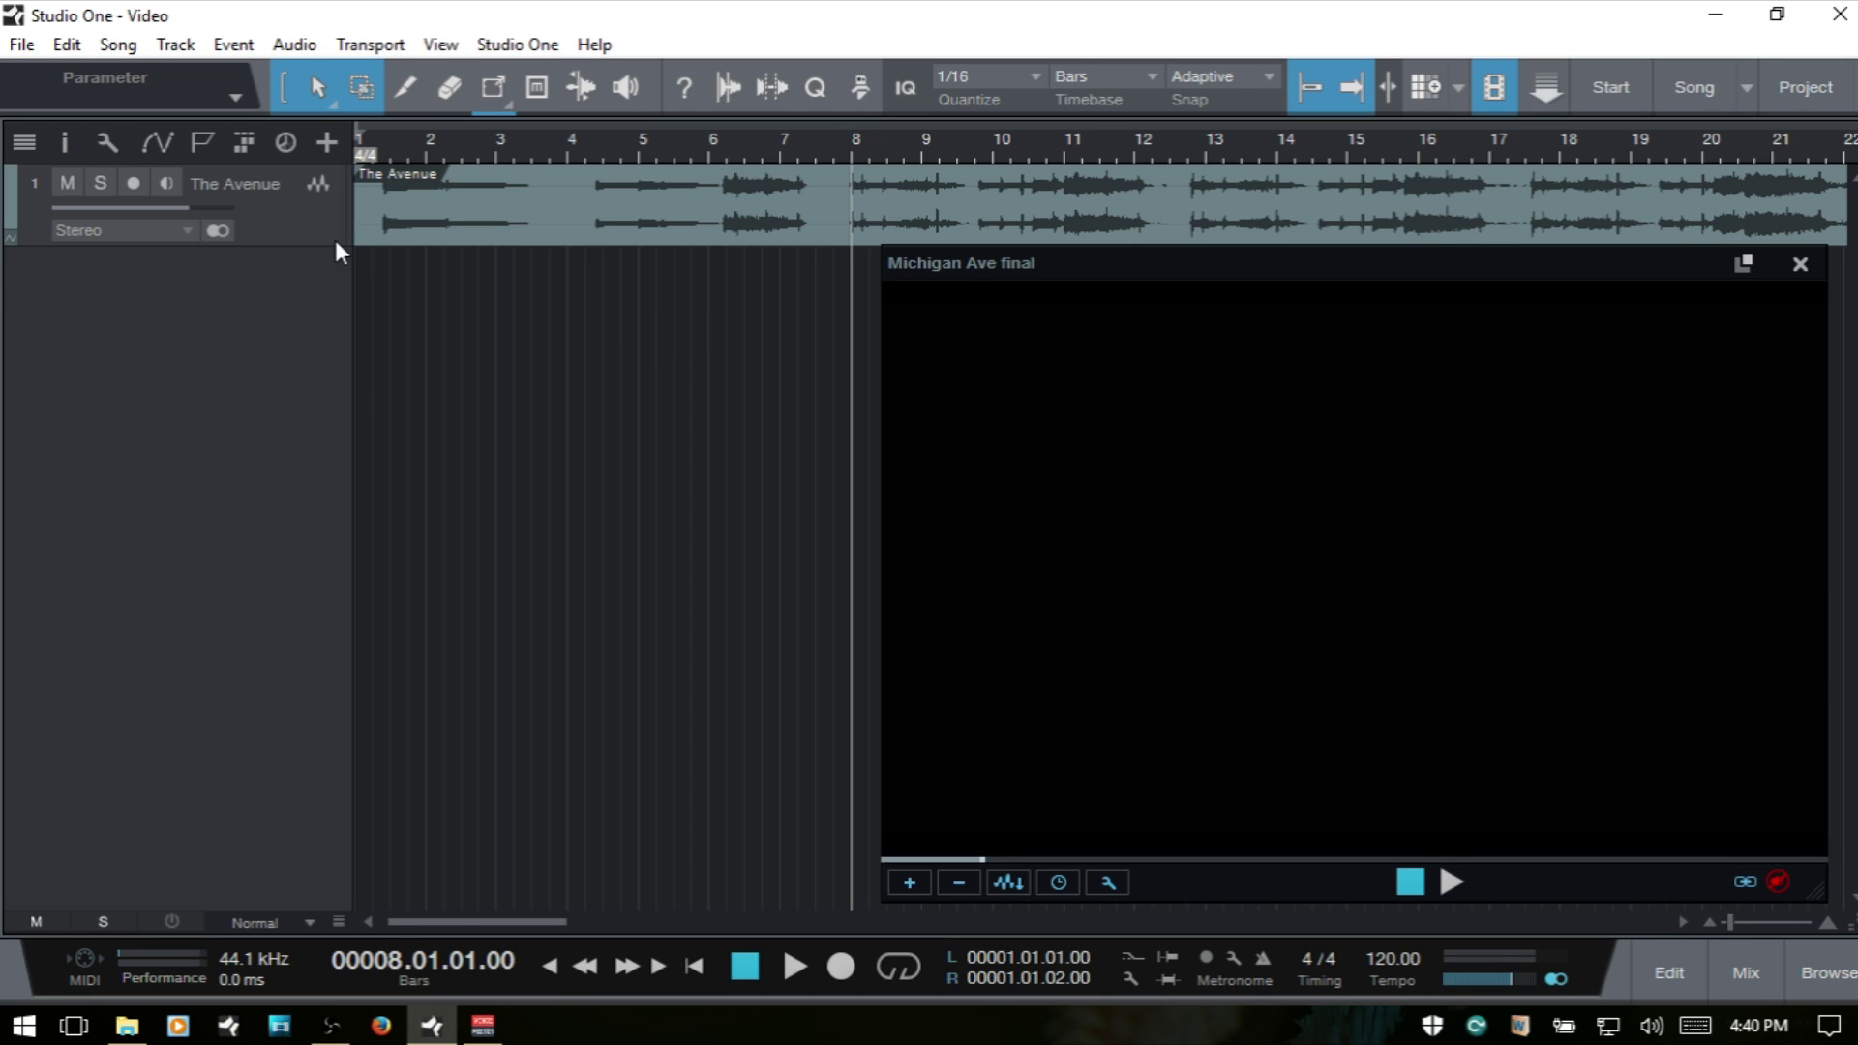
Return the playhead to bar 1 at the start of the song.
{"action": "key", "text": "Home"}
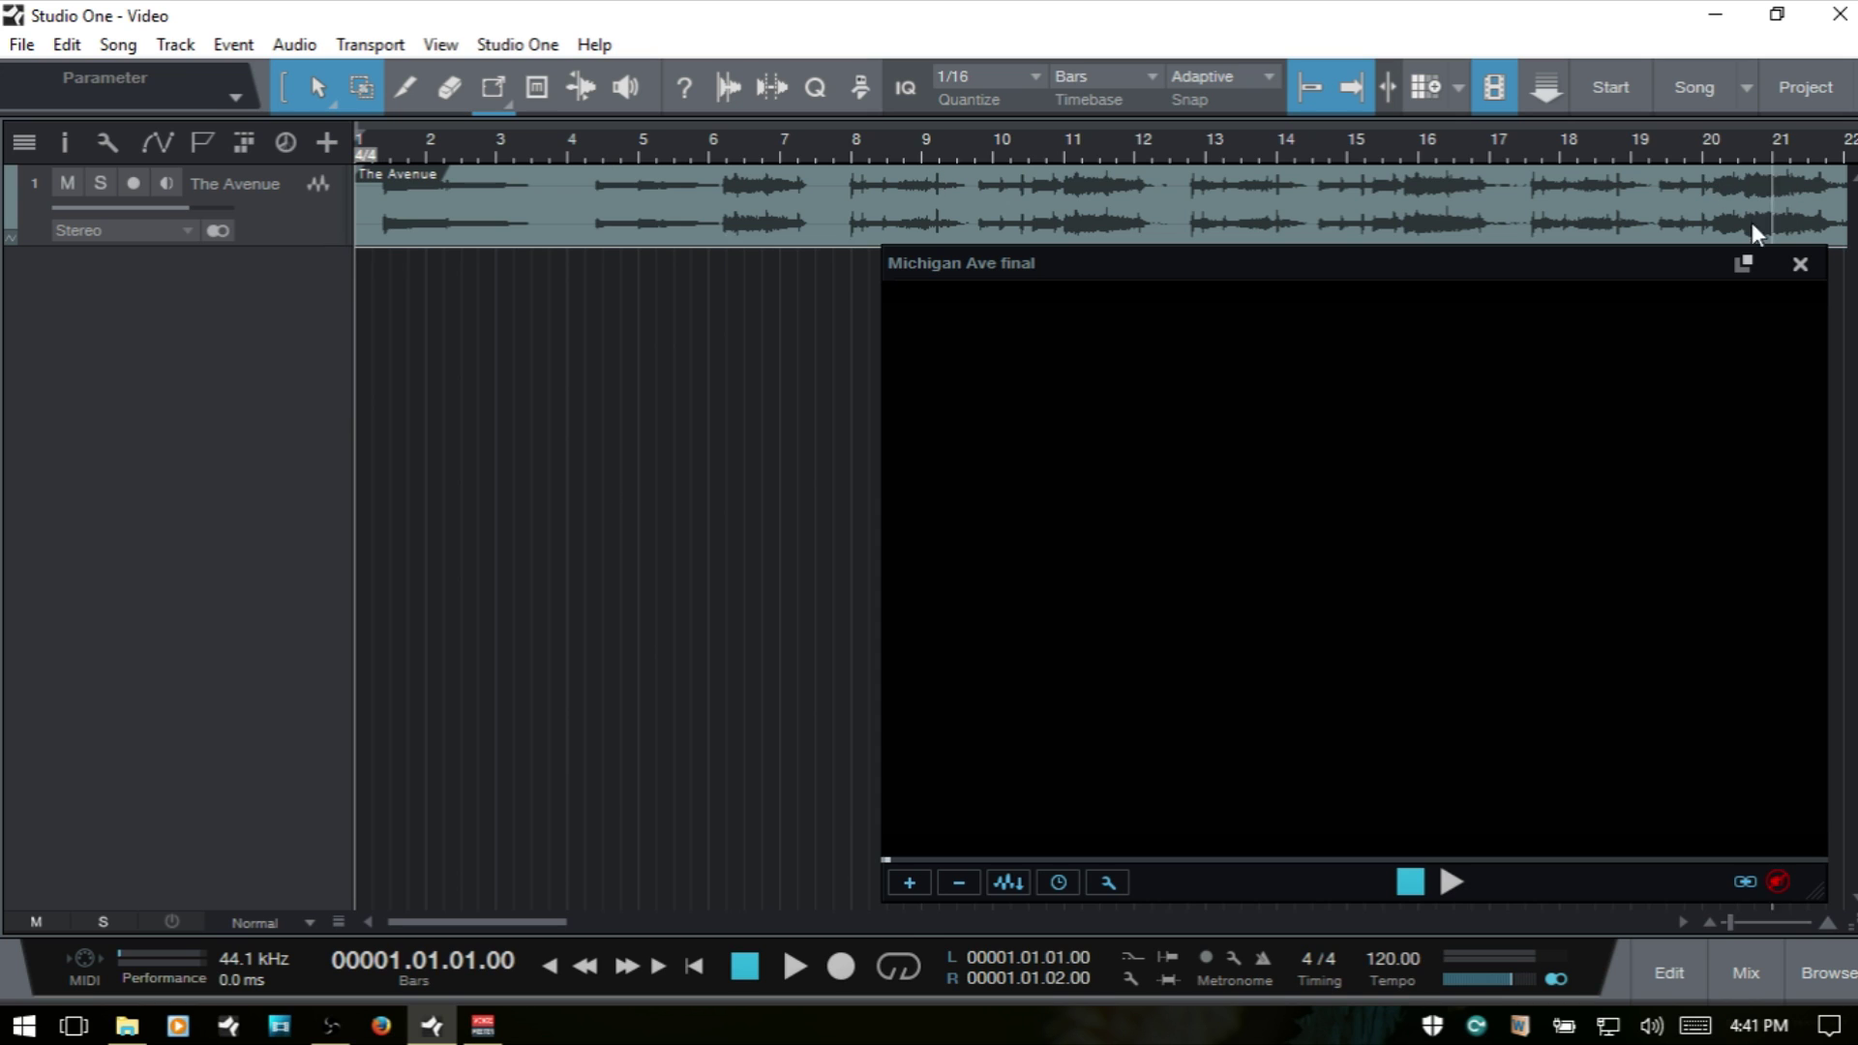
Reposition and enlarge the Michigan Ave final video window, then start playback from bar 1.
{"action": "left_click_drag", "start_coordinate": [1414, 266], "coordinate": [1044, 167]}
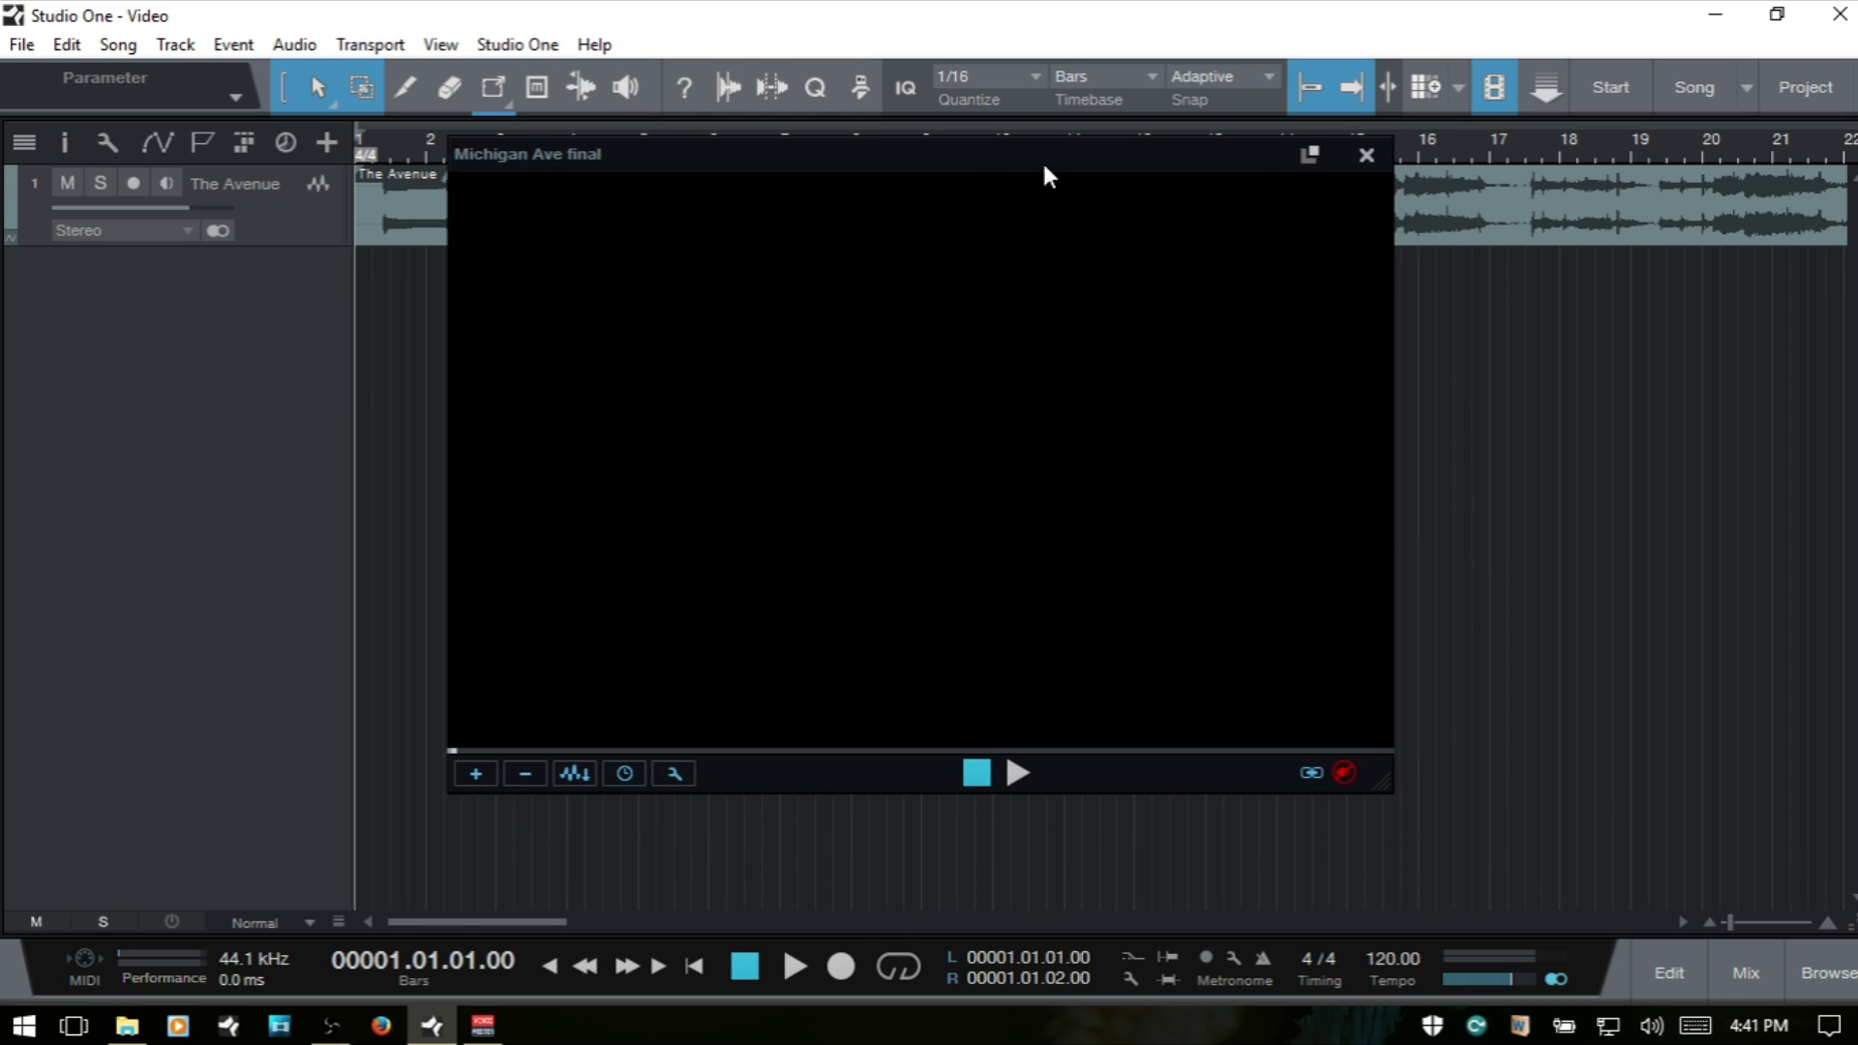
{"action": "left_click_drag", "start_coordinate": [1385, 785], "coordinate": [1729, 889]}
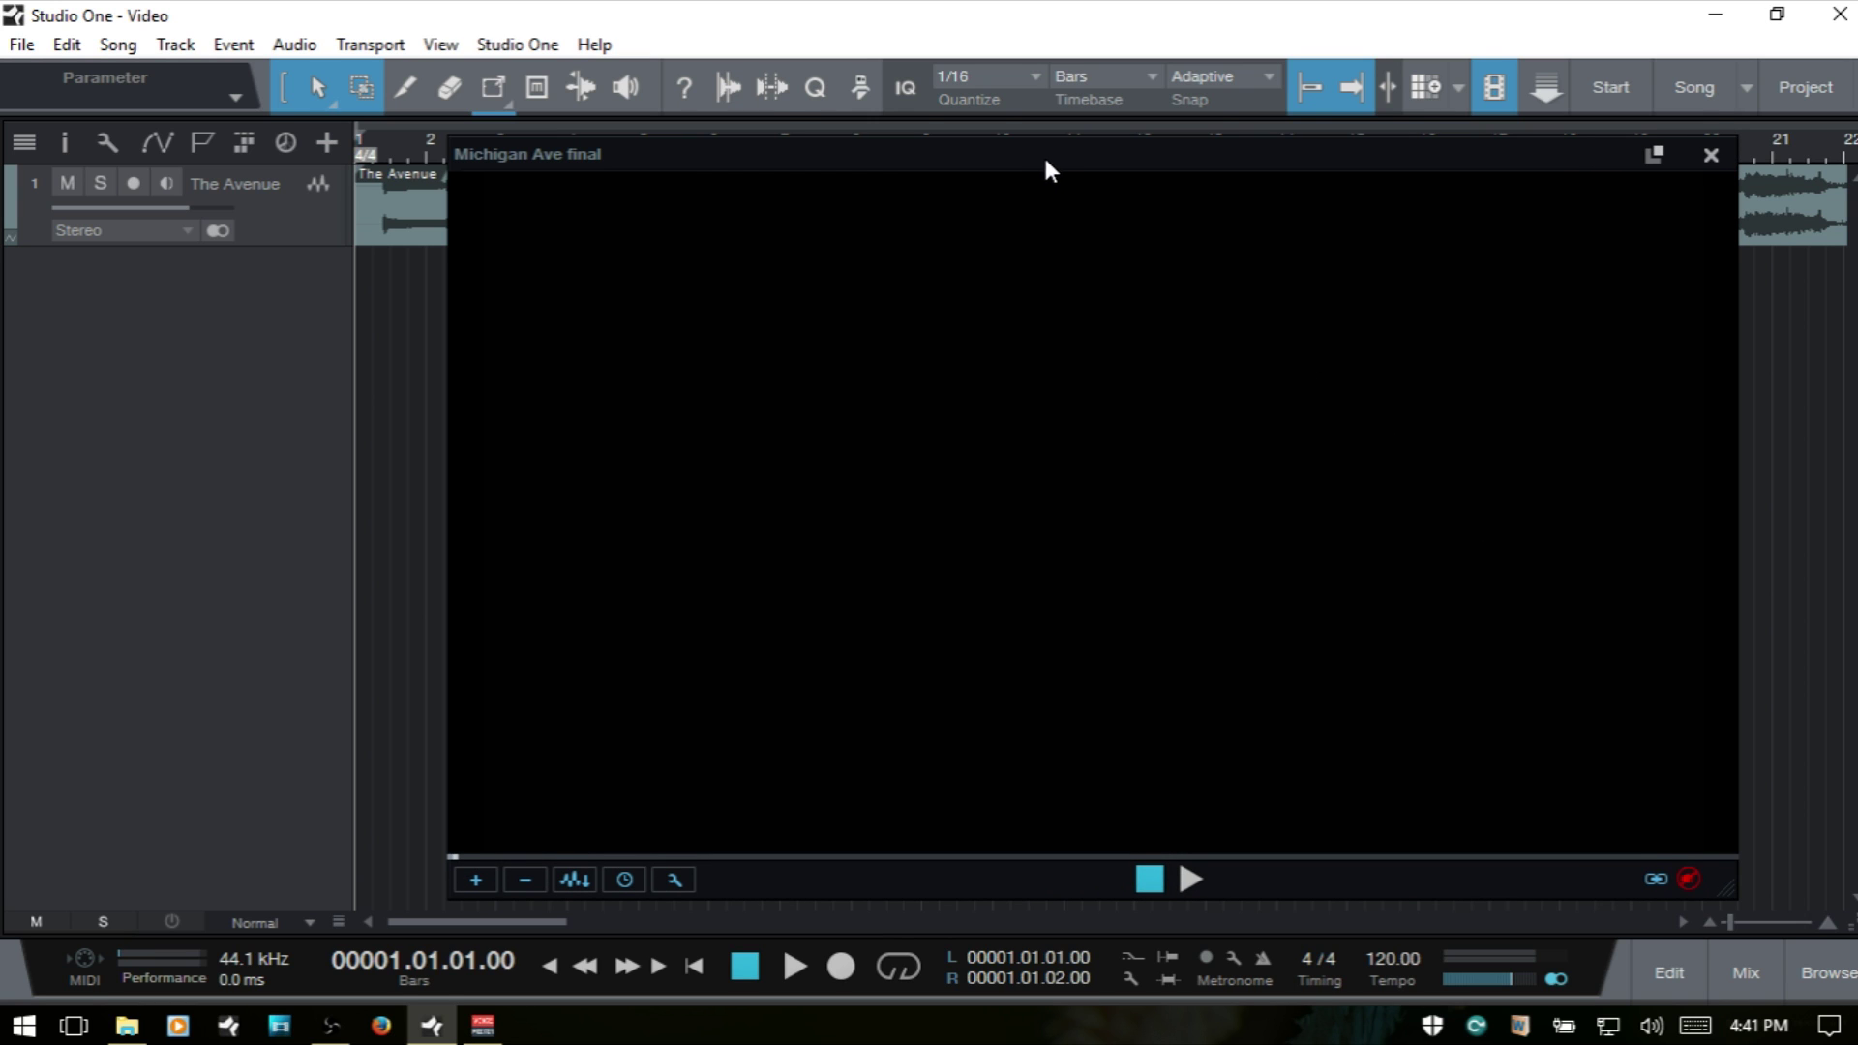
{"action": "left_click_drag", "start_coordinate": [1043, 169], "coordinate": [1098, 168]}
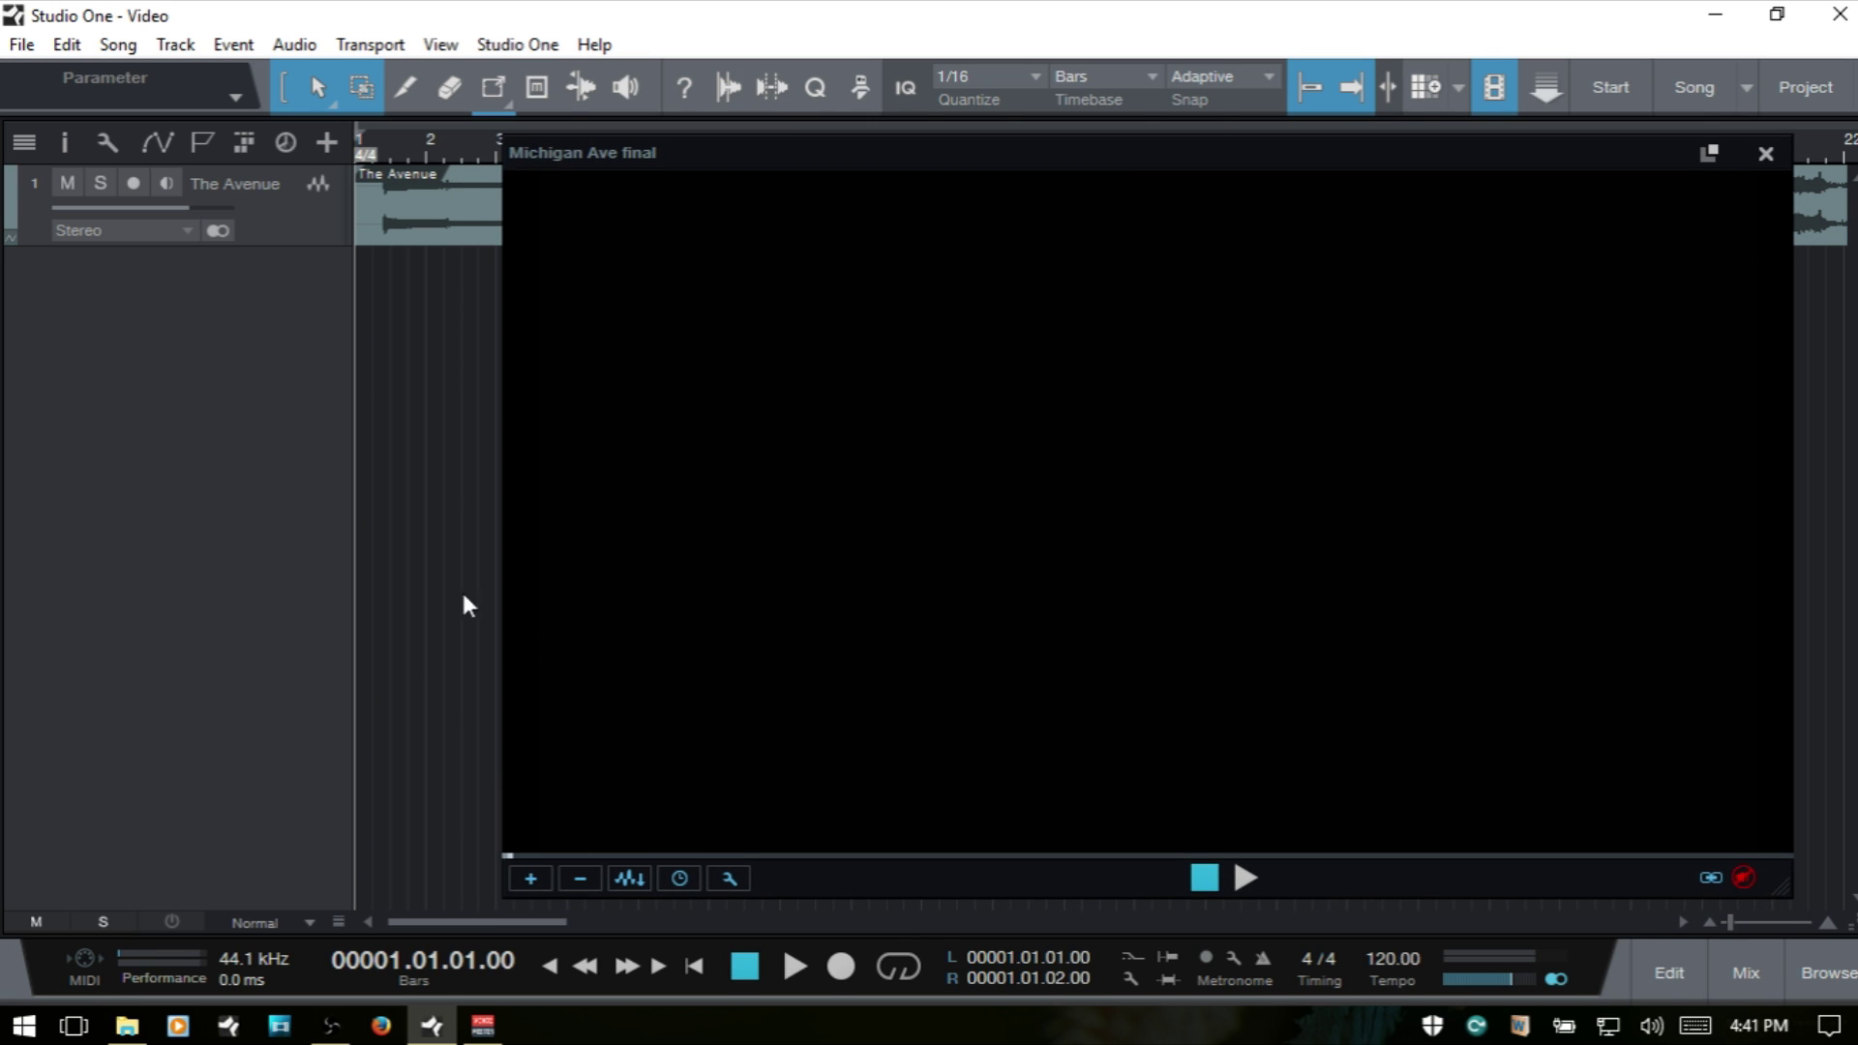
{"action": "left_click", "coordinate": [785, 968]}
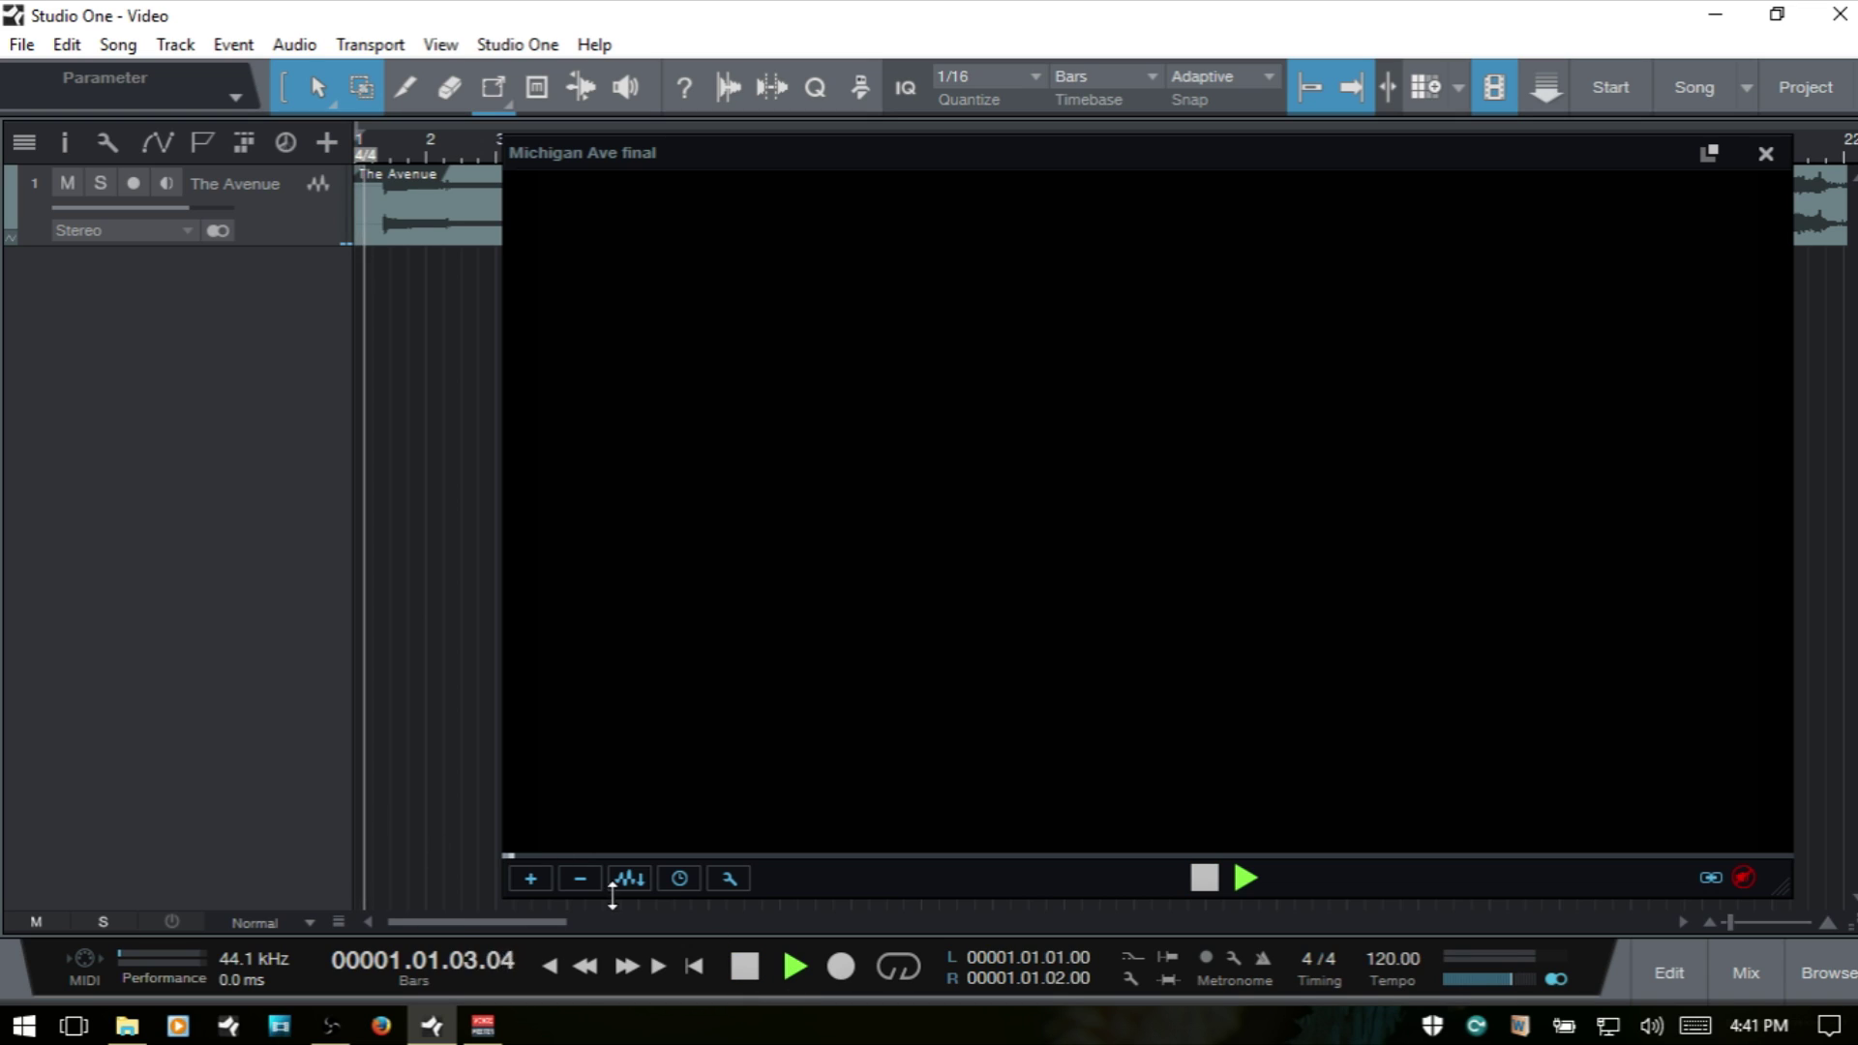